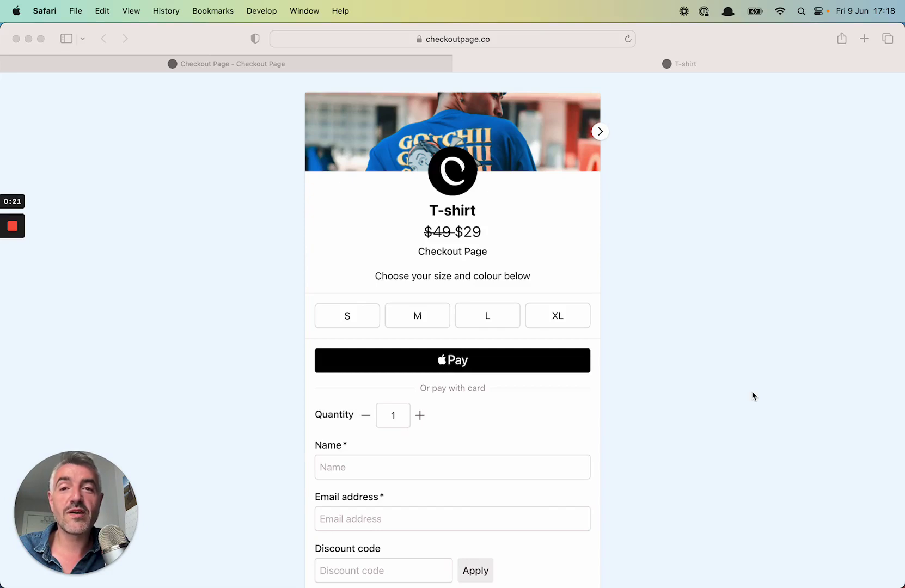
Choose size L and colour Blue on the live T-shirt checkout.
{"action": "left_click", "coordinate": [573, 260]}
{"action": "scroll", "coordinate": [544, 300], "scroll_direction": "down", "scroll_amount": 1}
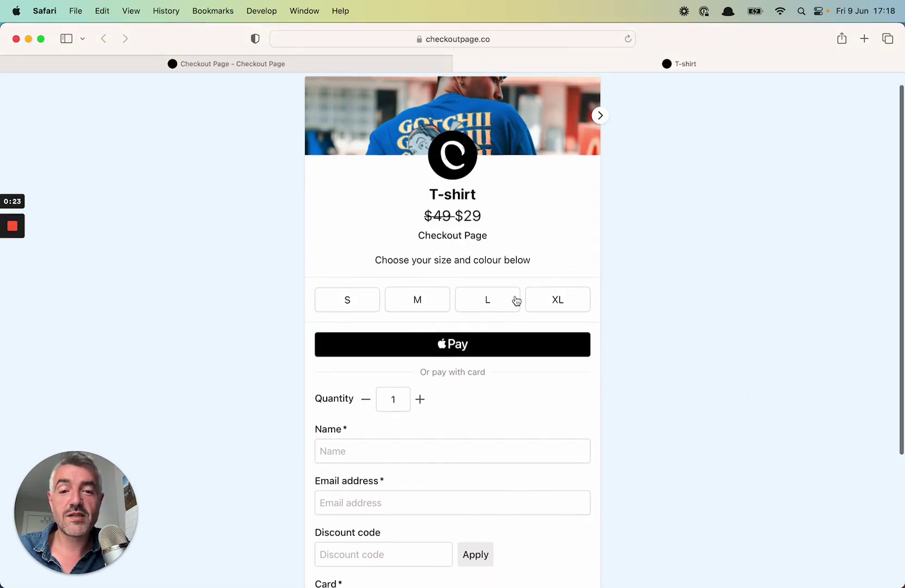
{"action": "left_click", "coordinate": [516, 302]}
{"action": "left_click", "coordinate": [521, 350]}
Raise the quantity to 3 for an $87 total, then show the next product photo.
{"action": "scroll", "coordinate": [521, 360], "scroll_direction": "down", "scroll_amount": 3}
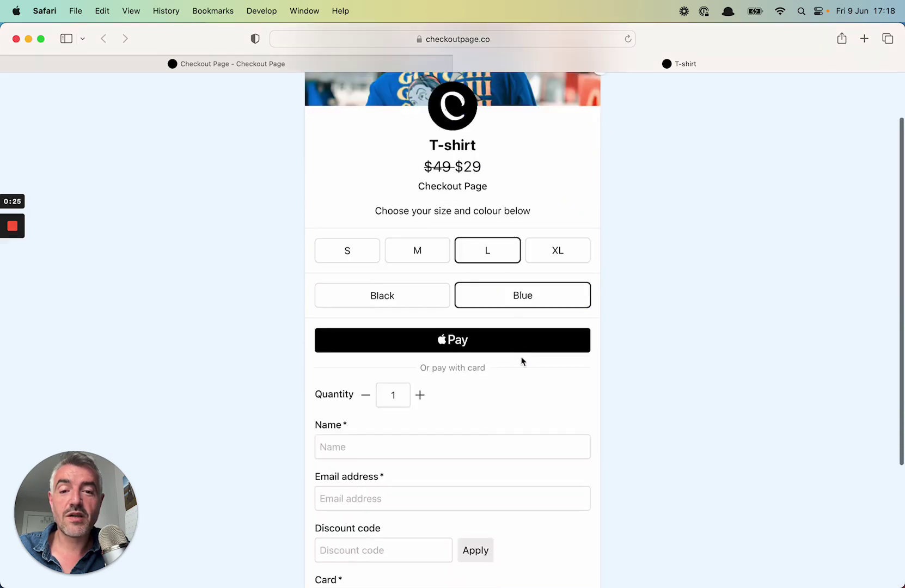
{"action": "scroll", "coordinate": [501, 332], "scroll_direction": "down", "scroll_amount": 10}
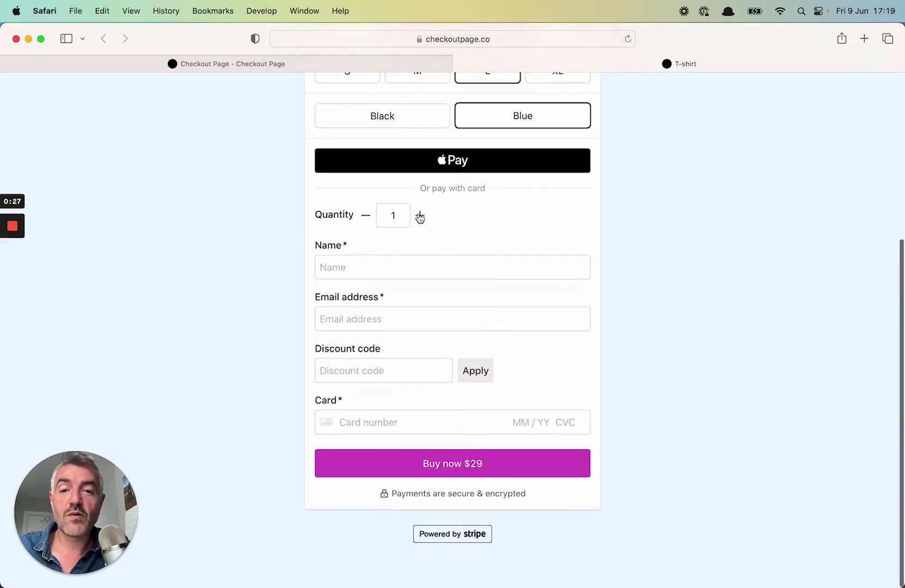
{"action": "left_click", "coordinate": [421, 215]}
{"action": "left_click", "coordinate": [421, 216]}
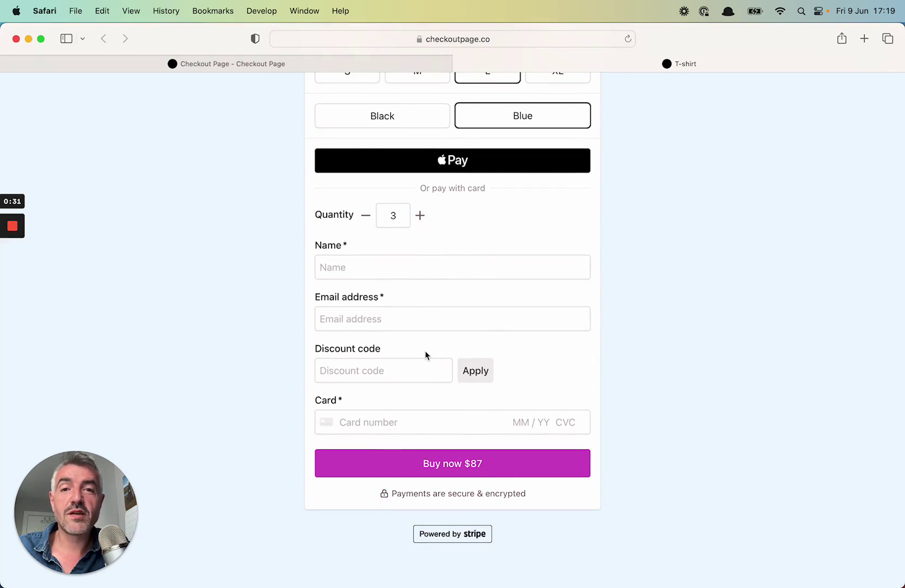
{"action": "scroll", "coordinate": [424, 361], "scroll_direction": "up", "scroll_amount": 12}
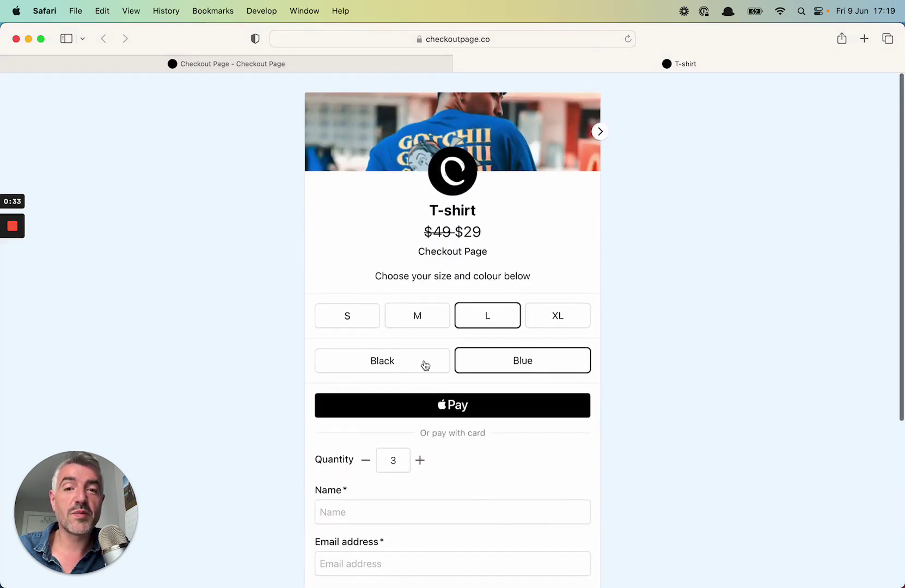
{"action": "left_click", "coordinate": [547, 214]}
{"action": "left_click", "coordinate": [600, 135]}
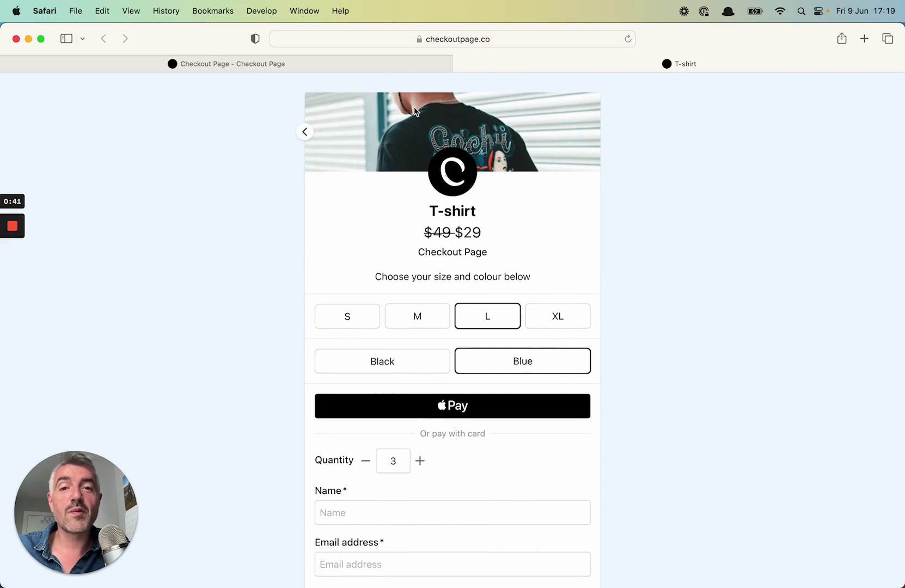
Start a new checkout from the dashboard with product name 'T shirt example'.
{"action": "left_click", "coordinate": [383, 64]}
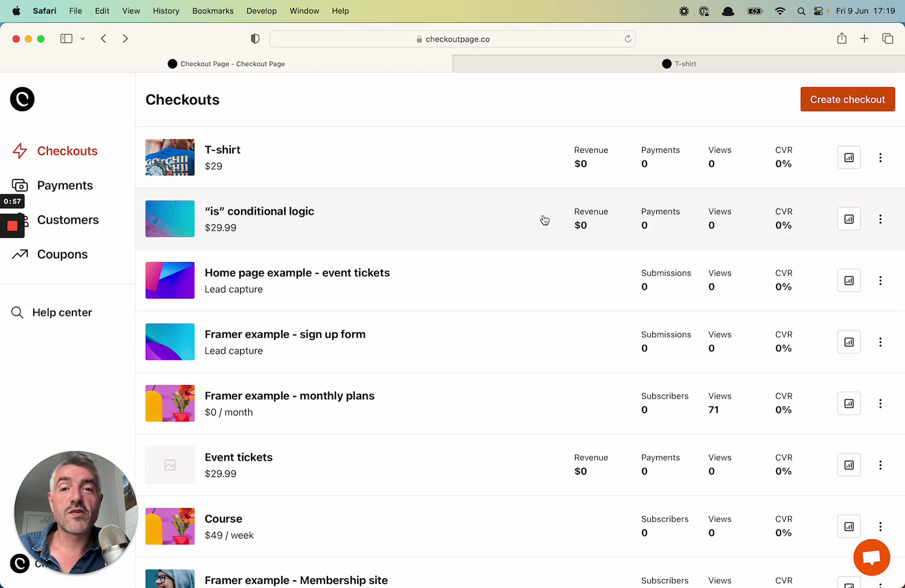
{"action": "left_click", "coordinate": [837, 102]}
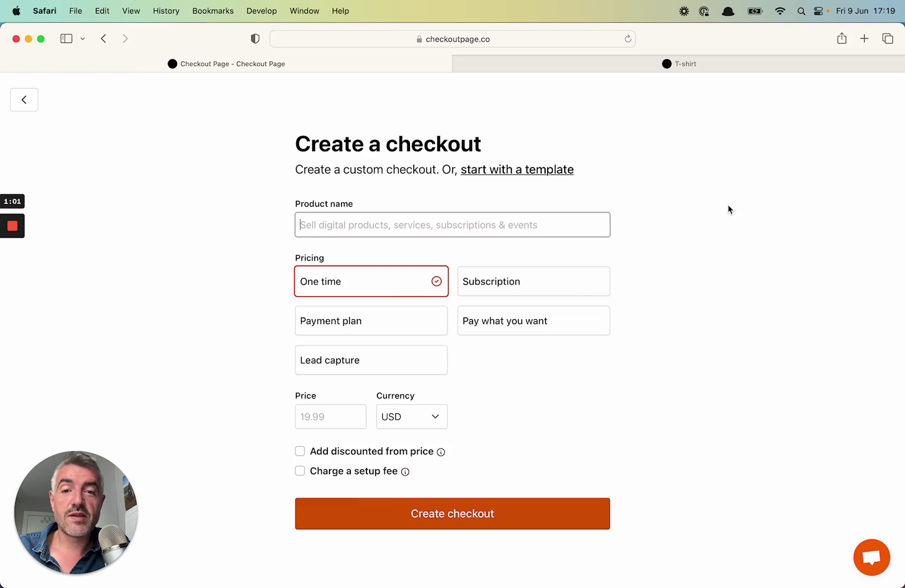
{"action": "left_click", "coordinate": [558, 232]}
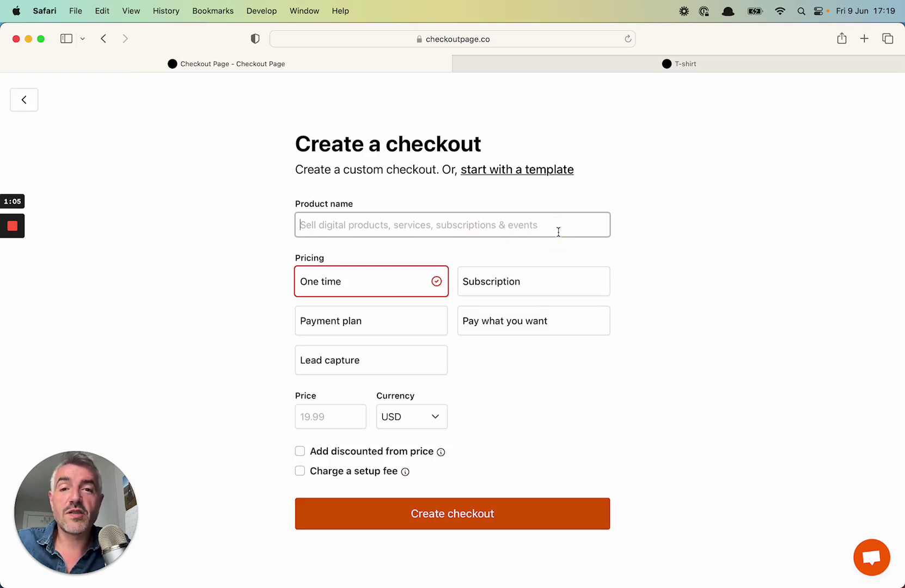
{"action": "type", "text": "T sh"}
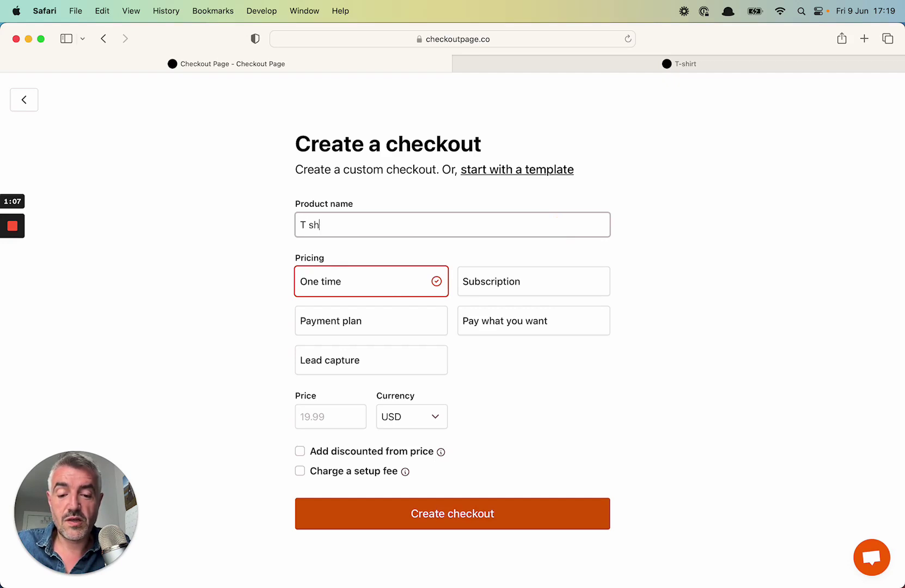
{"action": "type", "text": "irt example"}
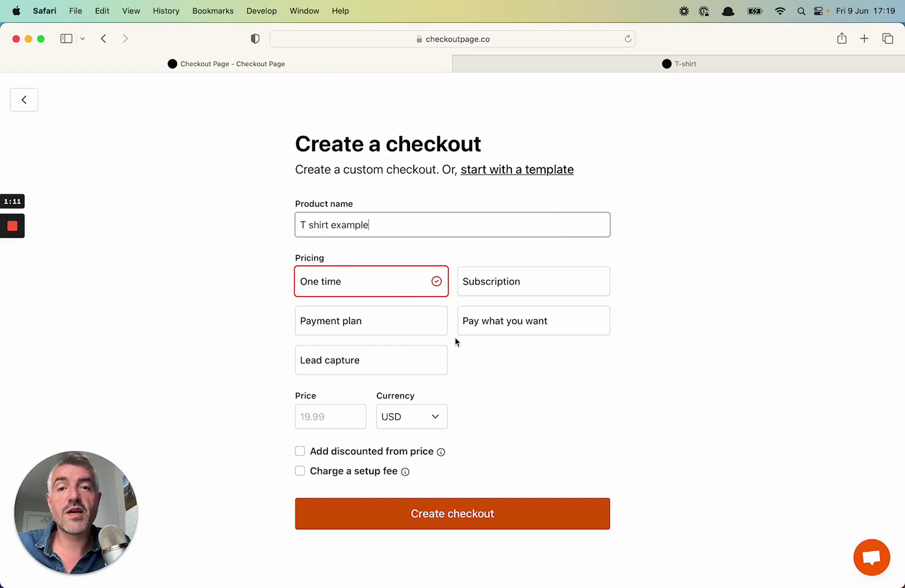
{"action": "left_click", "coordinate": [468, 362]}
Set the one-time price to 29 USD with a discounted-from price of 49.
{"action": "scroll", "coordinate": [454, 413], "scroll_direction": "down", "scroll_amount": 1}
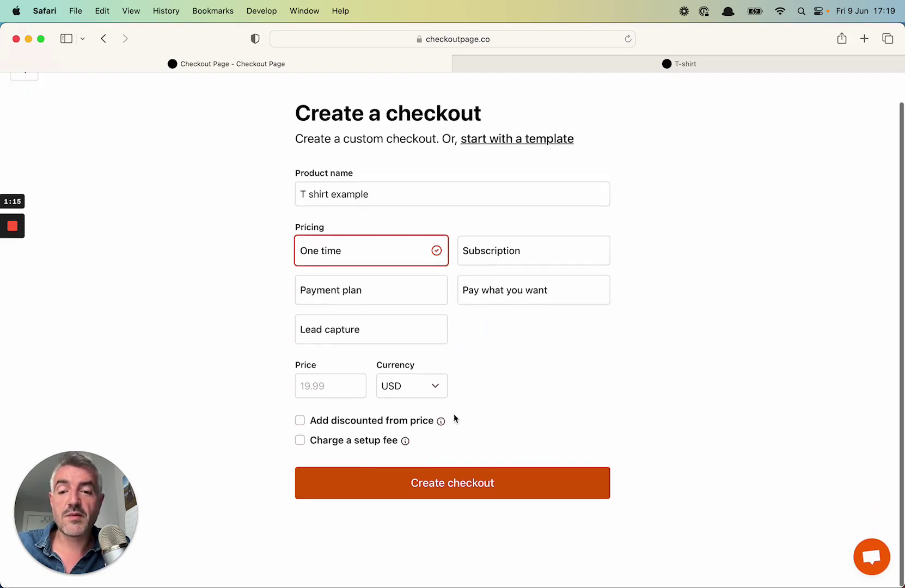
{"action": "left_click", "coordinate": [339, 376]}
{"action": "type", "text": "29"}
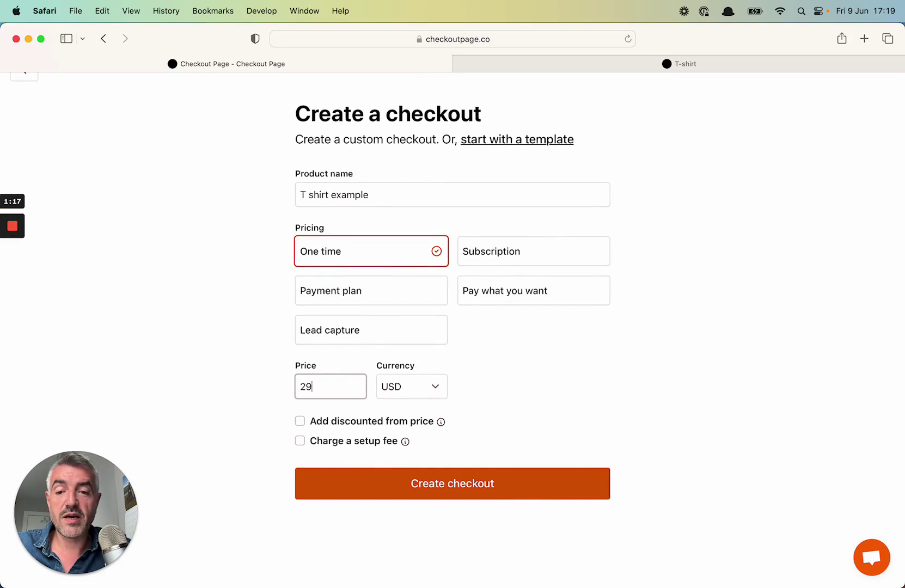
{"action": "left_click", "coordinate": [398, 426]}
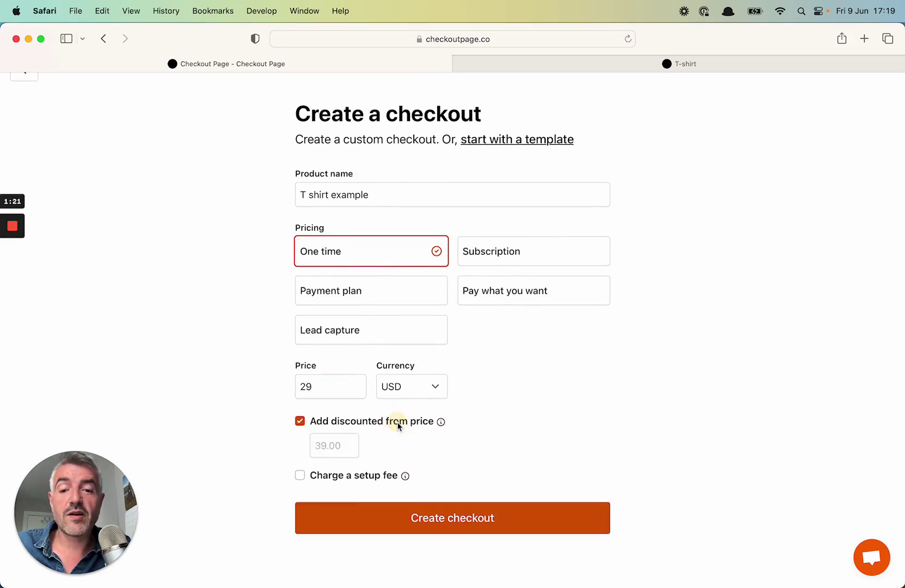
{"action": "left_click", "coordinate": [337, 444]}
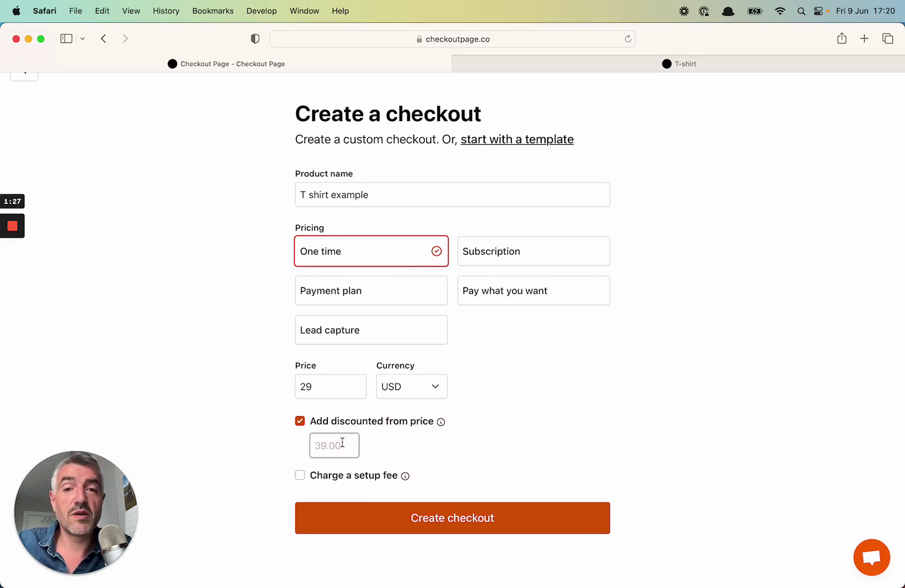
{"action": "type", "text": "49"}
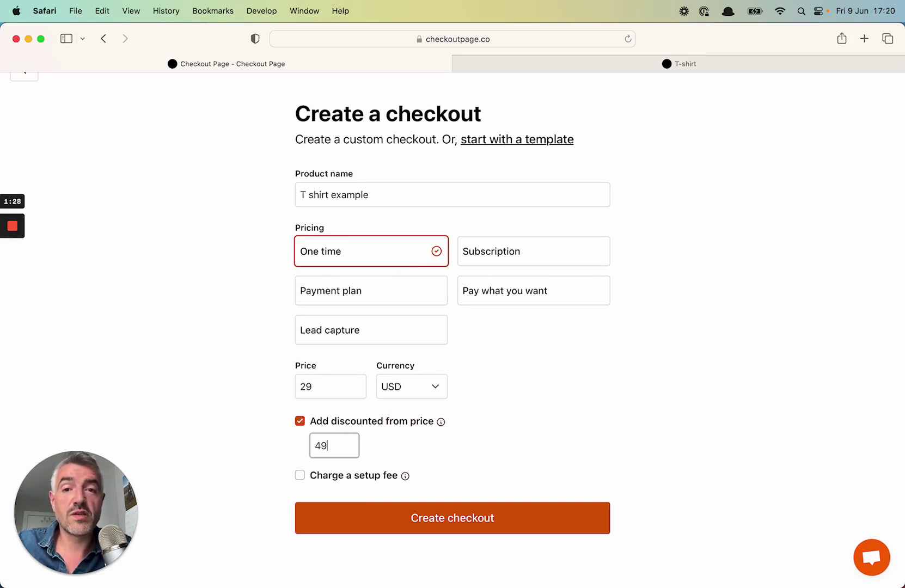
Create the checkout and land in its Product editor, previewing $49 struck through beside $29.
{"action": "left_click", "coordinate": [375, 531]}
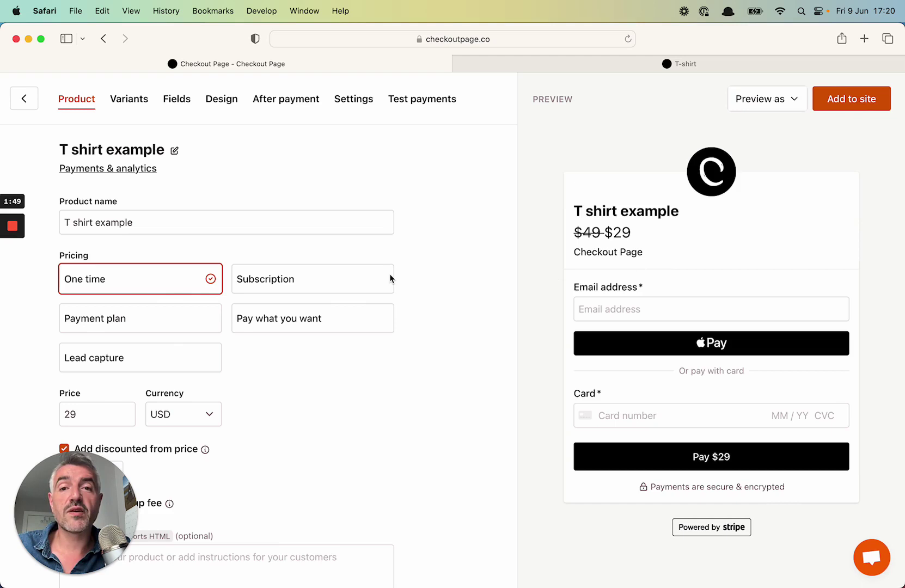
{"action": "left_click_drag", "start_coordinate": [117, 465], "coordinate": [740, 213]}
Add and save the product description 'Choose your size and colour below'.
{"action": "scroll", "coordinate": [444, 337], "scroll_direction": "down", "scroll_amount": 6}
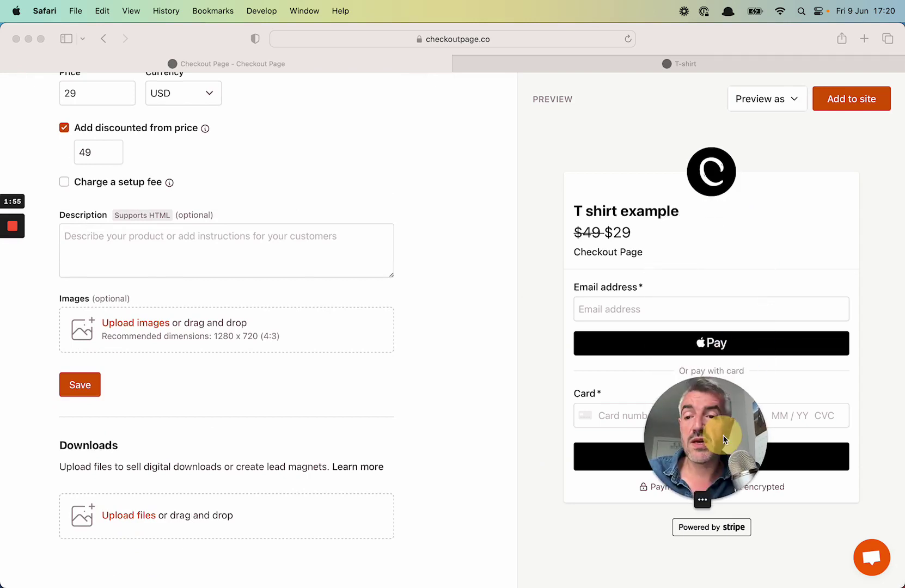
{"action": "left_click", "coordinate": [316, 249]}
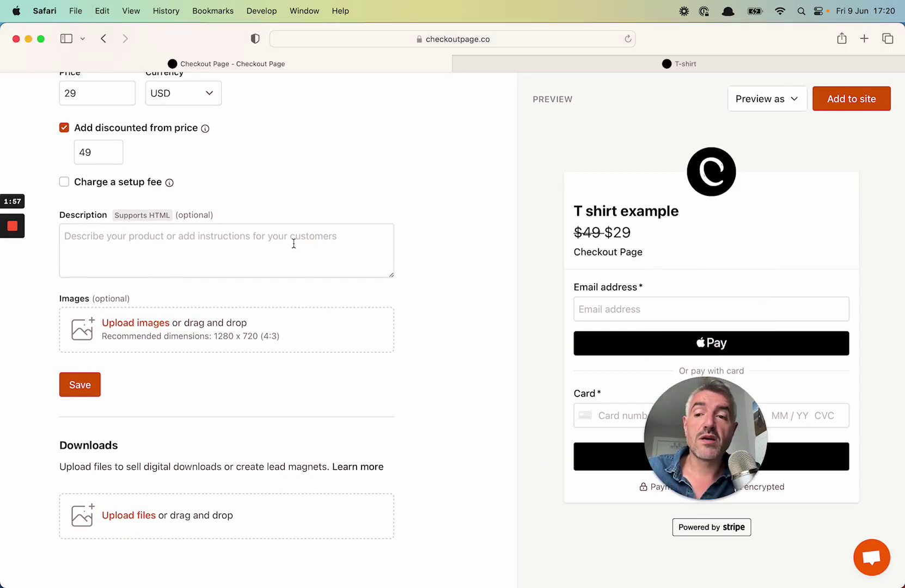
{"action": "left_click", "coordinate": [294, 243]}
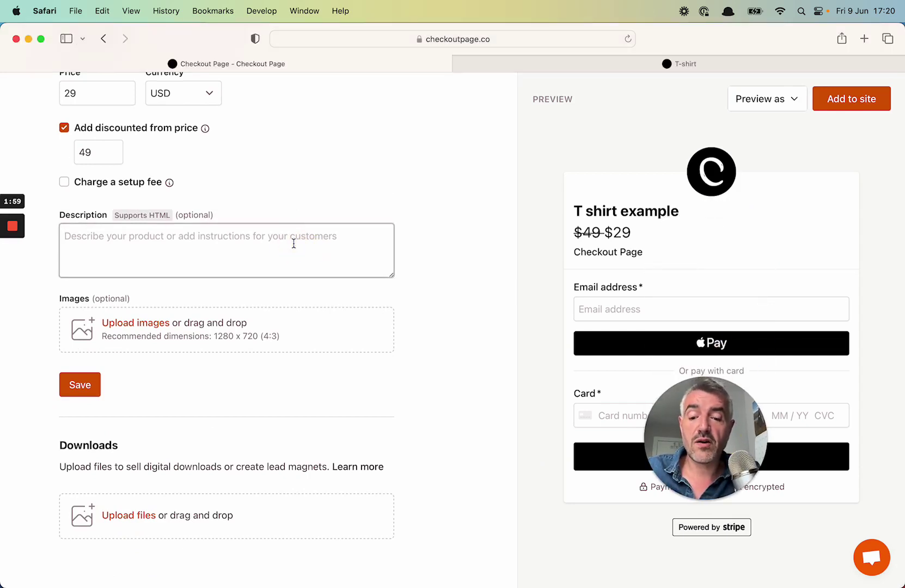
{"action": "type", "text": "Choos"}
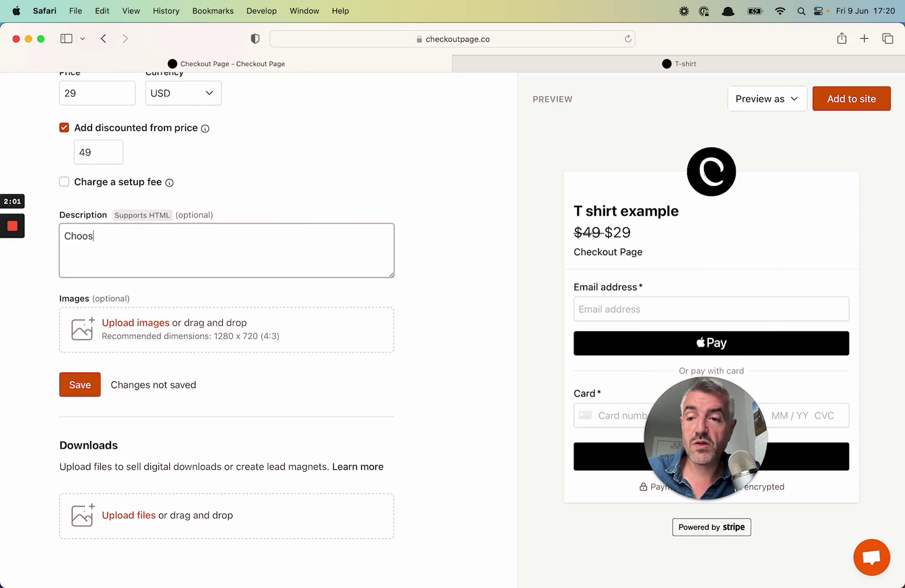
{"action": "type", "text": "e your size"}
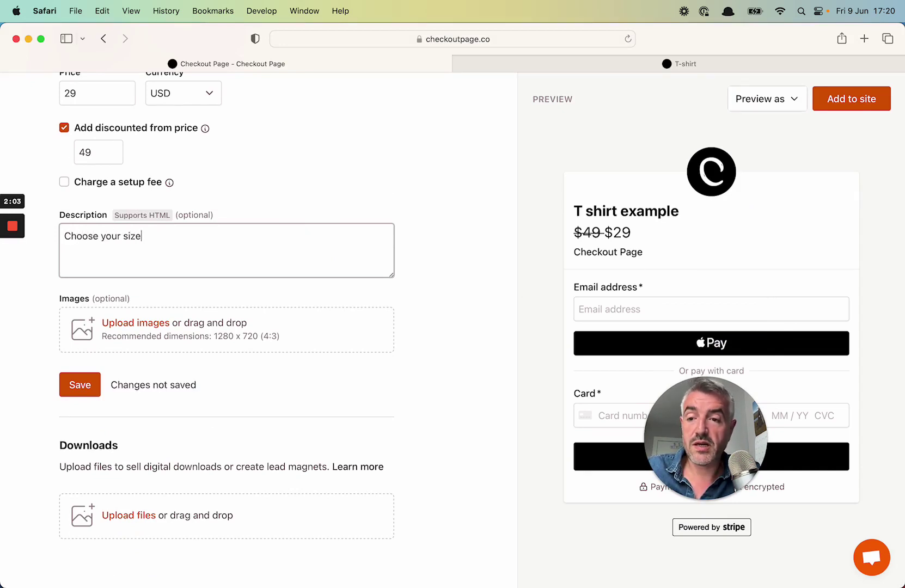
{"action": "type", "text": " and colour below"}
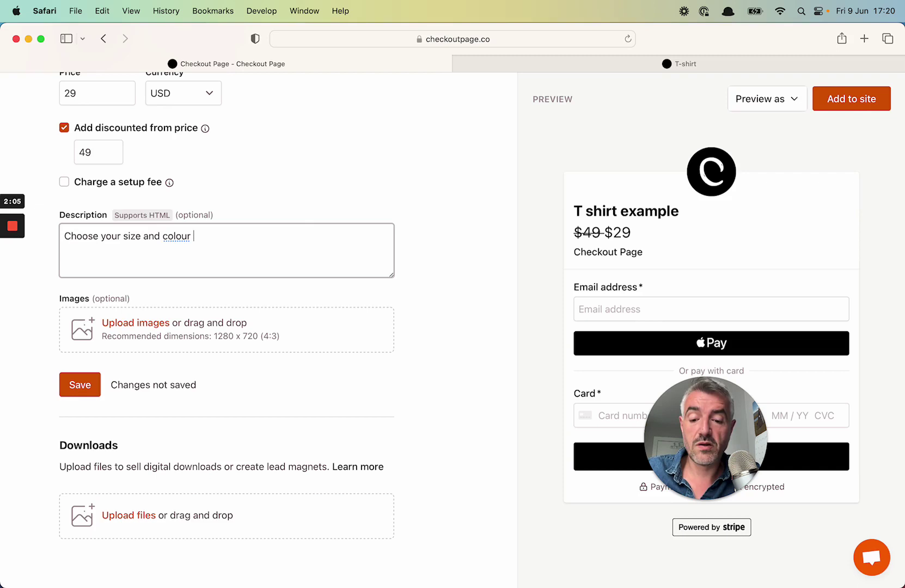
{"action": "left_click", "coordinate": [90, 391]}
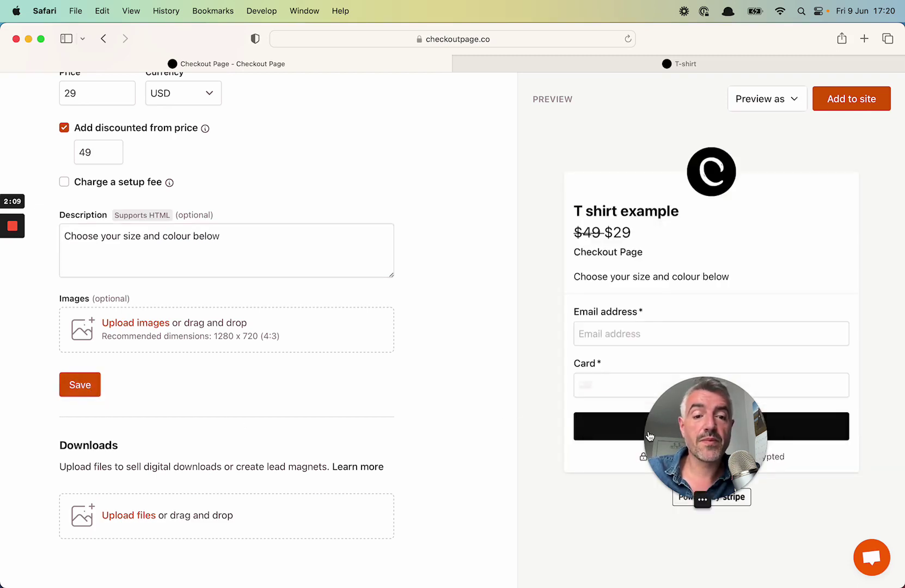
{"action": "left_click_drag", "start_coordinate": [669, 437], "coordinate": [521, 506]}
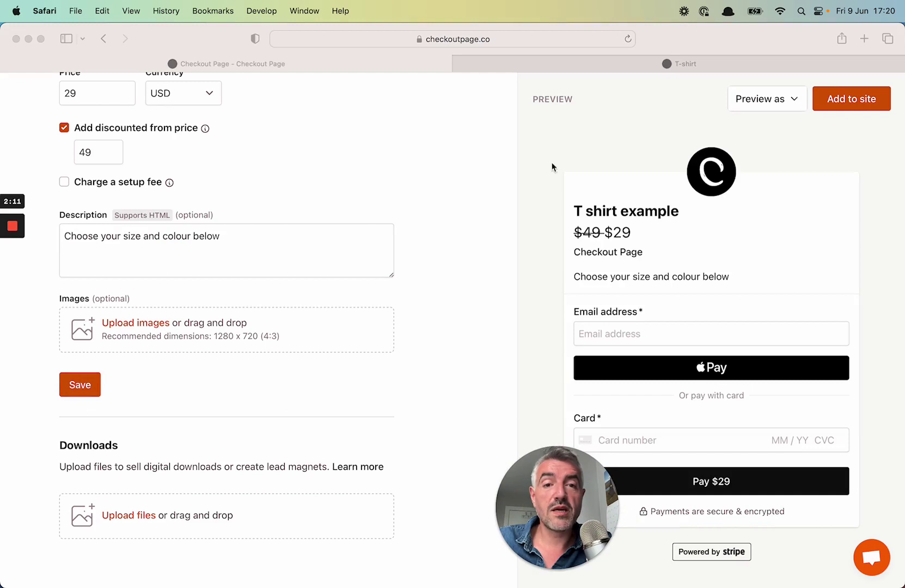
{"action": "left_click", "coordinate": [614, 110]}
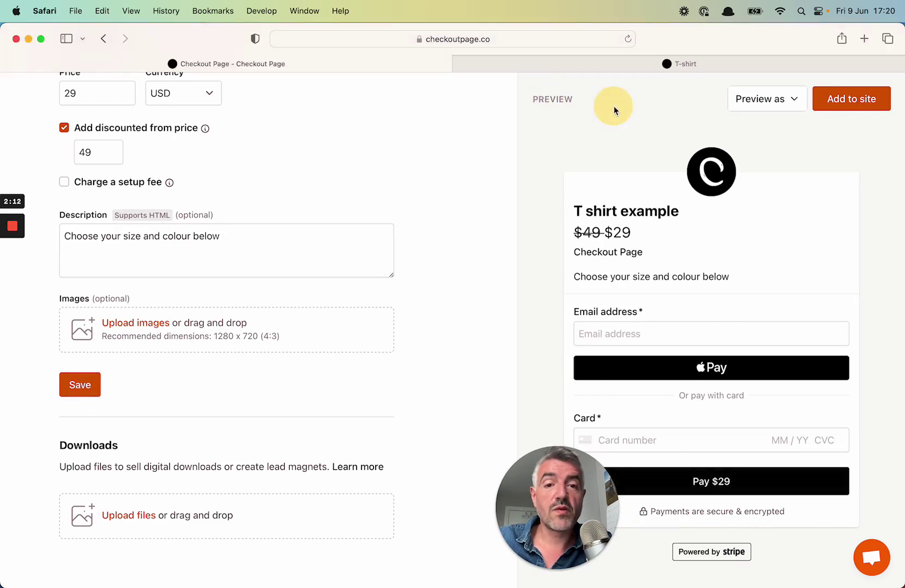
{"action": "left_click", "coordinate": [260, 330]}
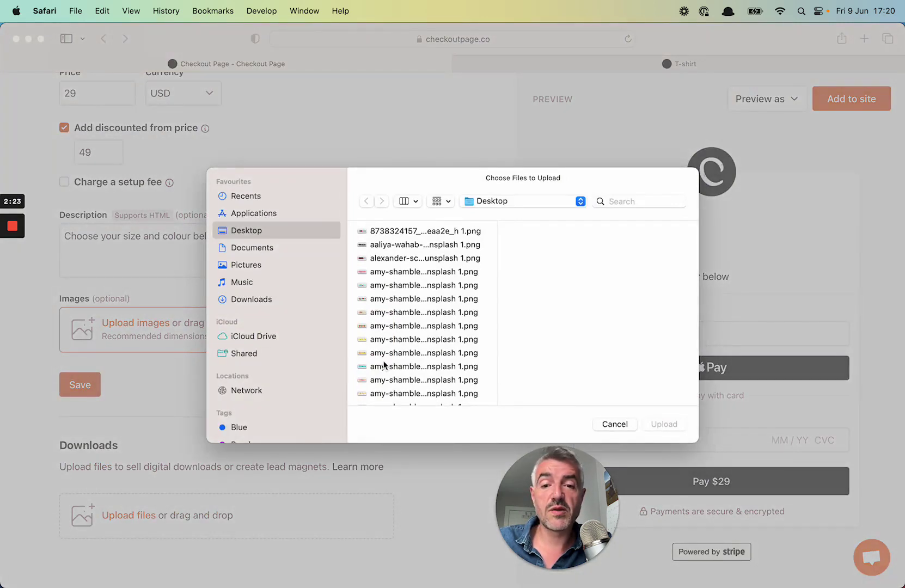
{"action": "scroll", "coordinate": [384, 365], "scroll_direction": "down", "scroll_amount": 10}
{"action": "scroll", "coordinate": [384, 365], "scroll_direction": "down", "scroll_amount": 5}
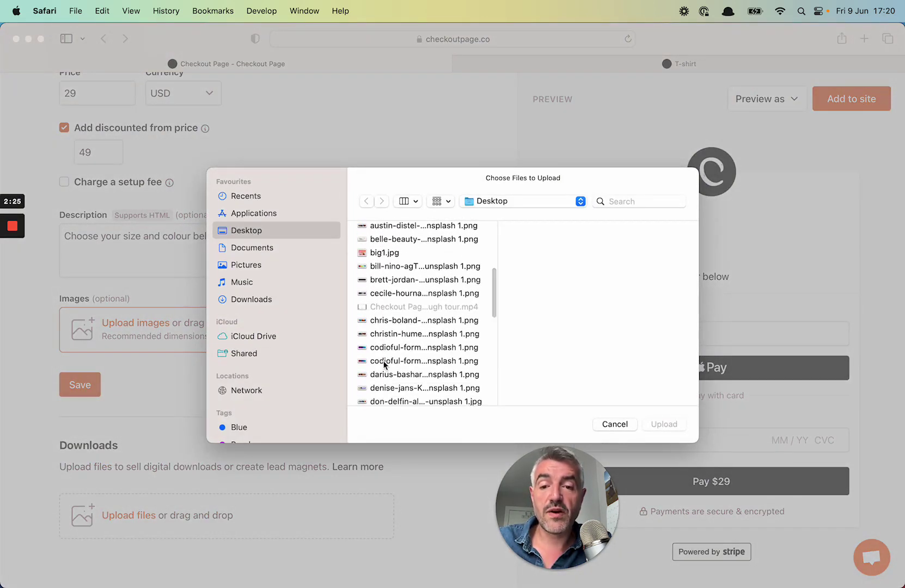
{"action": "scroll", "coordinate": [388, 327], "scroll_direction": "down", "scroll_amount": 6}
{"action": "left_click", "coordinate": [390, 289]}
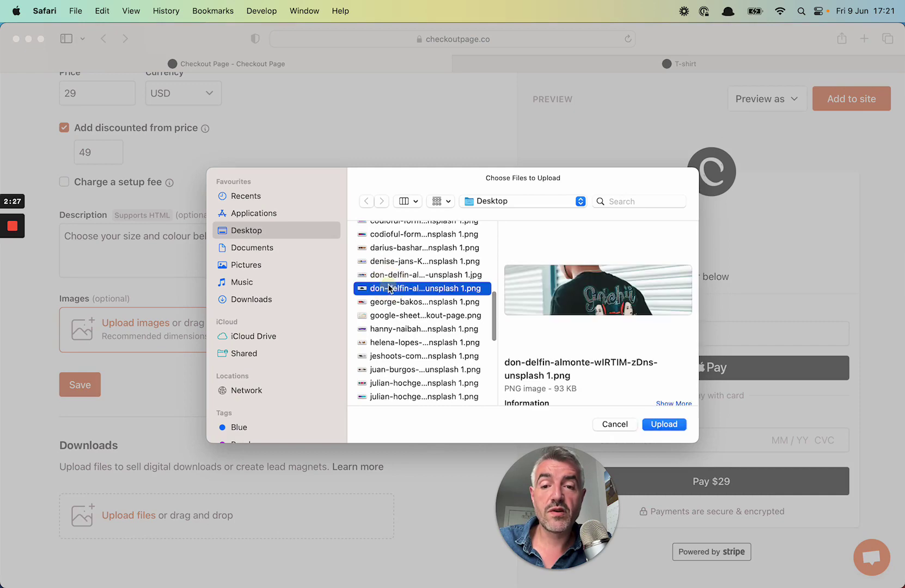
{"action": "left_click", "coordinate": [390, 274]}
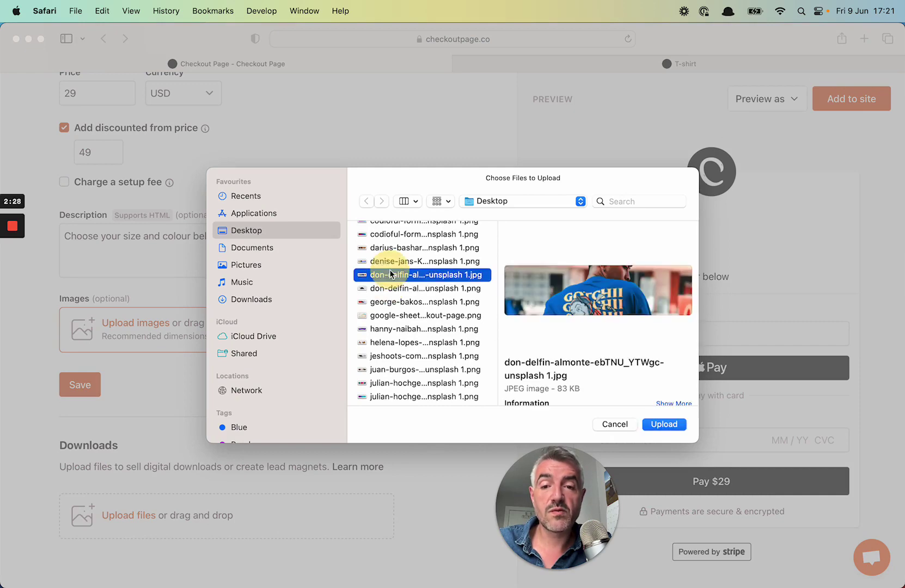
{"action": "left_click", "coordinate": [677, 428]}
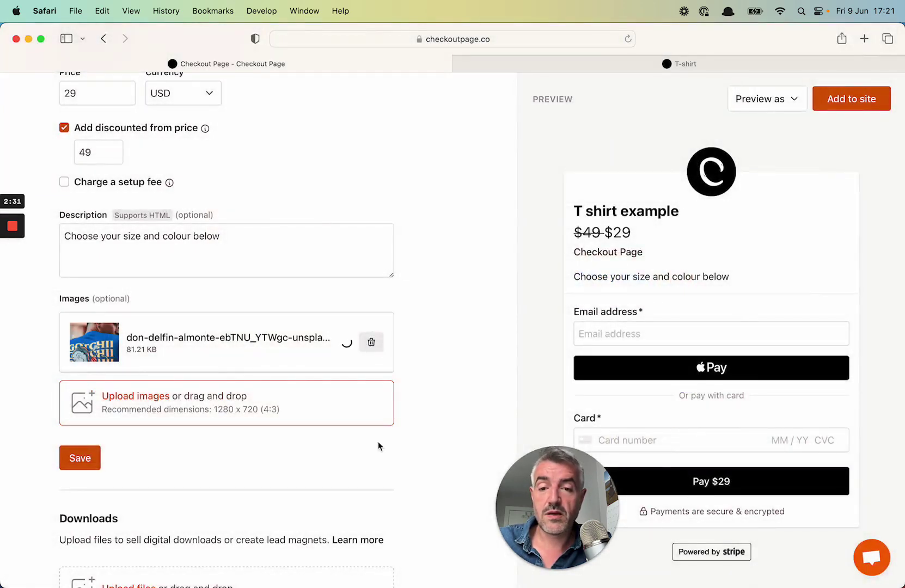
{"action": "left_click", "coordinate": [94, 459]}
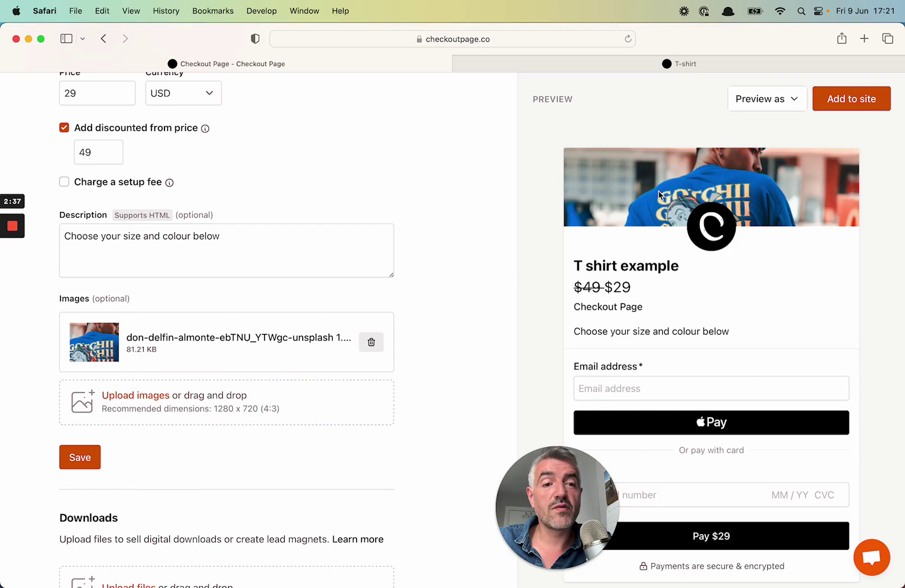
Upload the black-shirt don-delfin PNG as a second product image and save.
{"action": "left_click", "coordinate": [125, 394]}
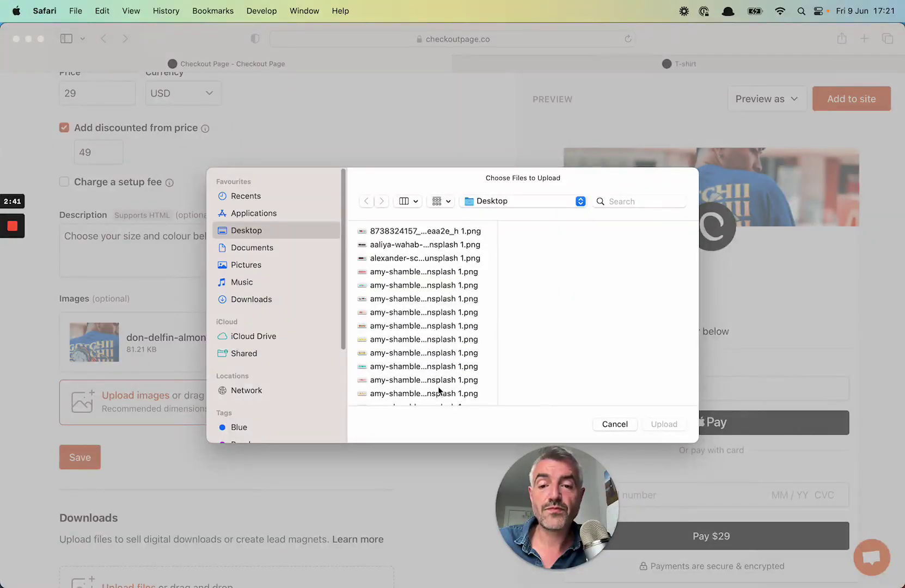
{"action": "scroll", "coordinate": [441, 393], "scroll_direction": "down", "scroll_amount": 8}
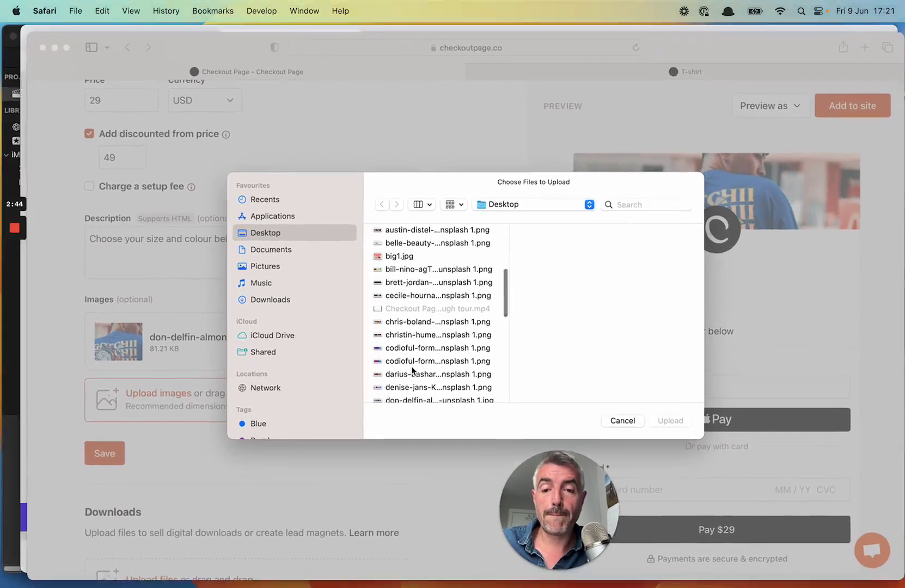
{"action": "scroll", "coordinate": [413, 371], "scroll_direction": "down", "scroll_amount": 3}
{"action": "left_click", "coordinate": [412, 366]}
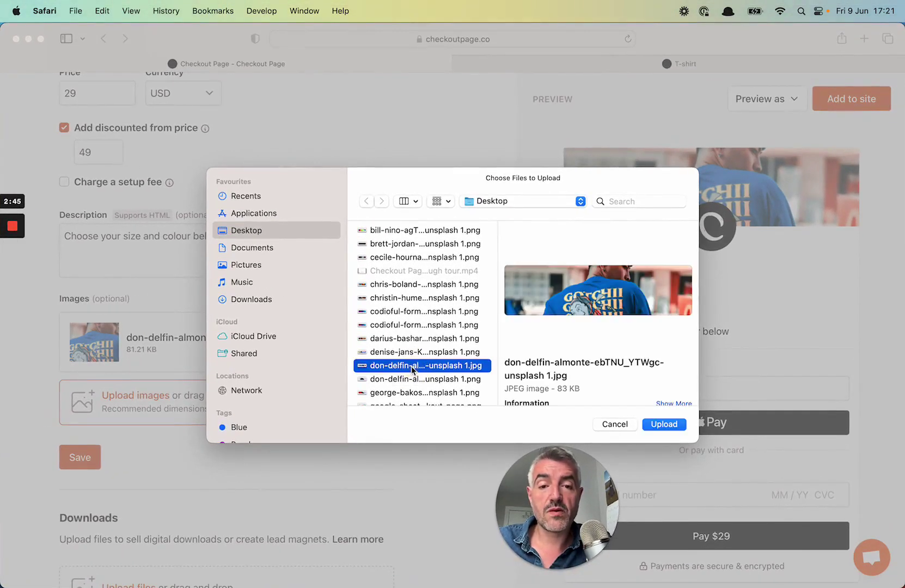
{"action": "key", "text": "Down"}
{"action": "key", "text": "Return"}
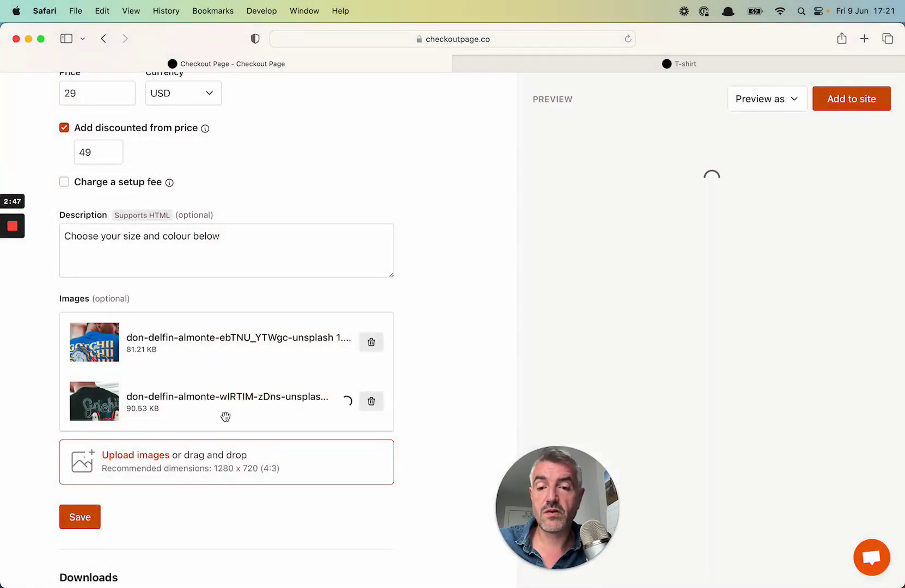
{"action": "left_click", "coordinate": [78, 515]}
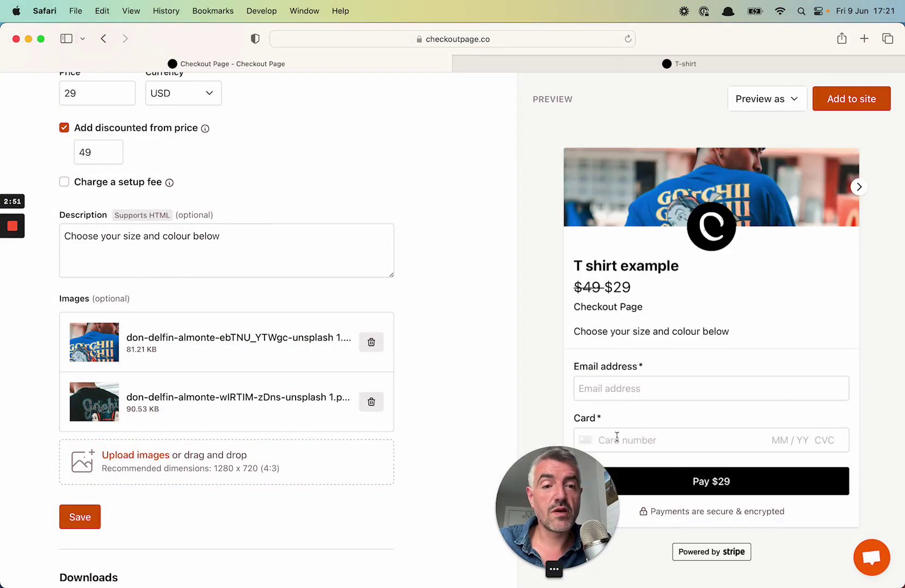
Check that the preview carousel cycles between the two T-shirt photos.
{"action": "left_click_drag", "start_coordinate": [579, 486], "coordinate": [522, 471]}
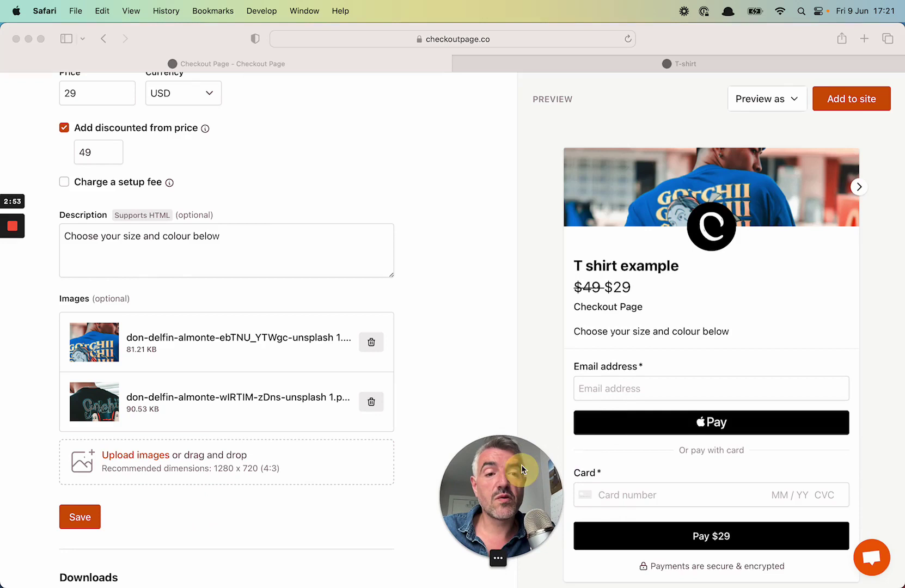
{"action": "left_click", "coordinate": [859, 187]}
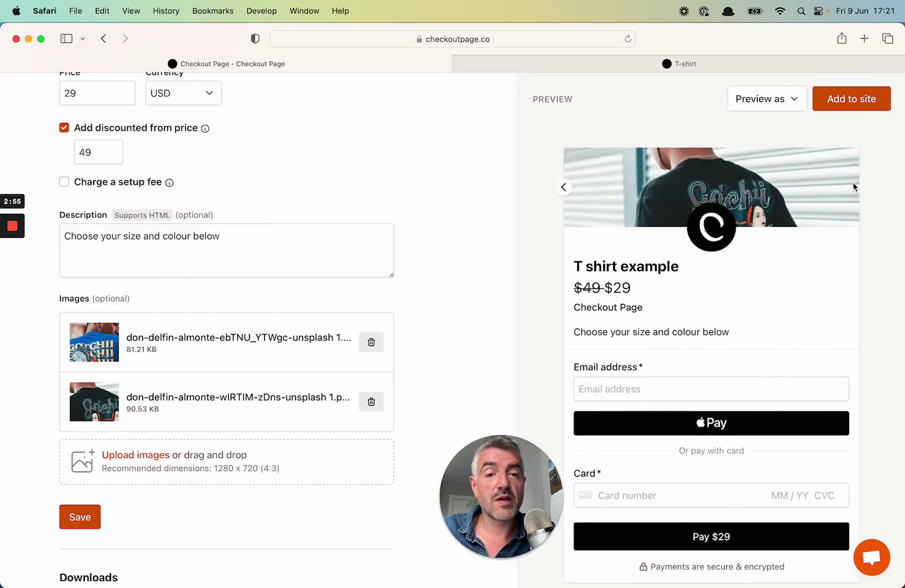
{"action": "left_click", "coordinate": [564, 187]}
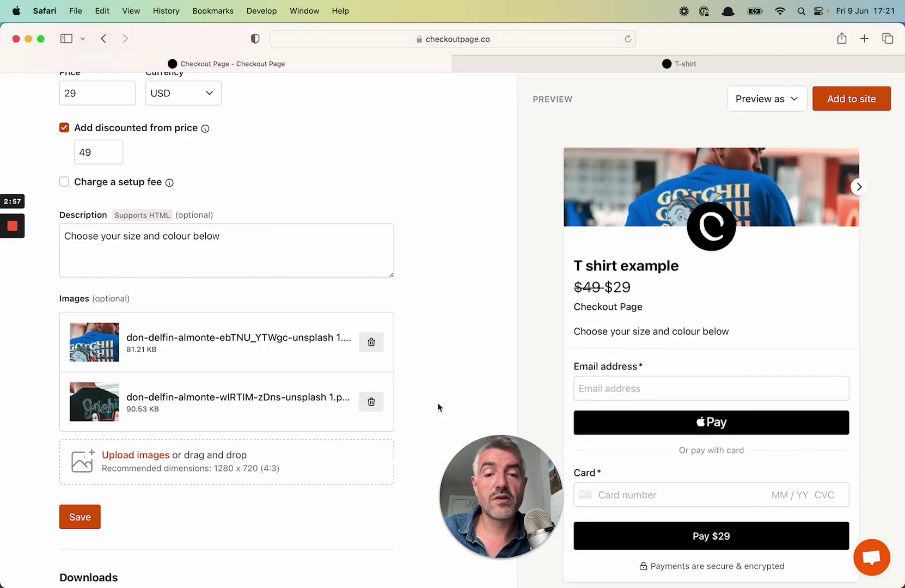
{"action": "left_click_drag", "start_coordinate": [480, 479], "coordinate": [511, 477]}
{"action": "scroll", "coordinate": [335, 489], "scroll_direction": "down", "scroll_amount": 5}
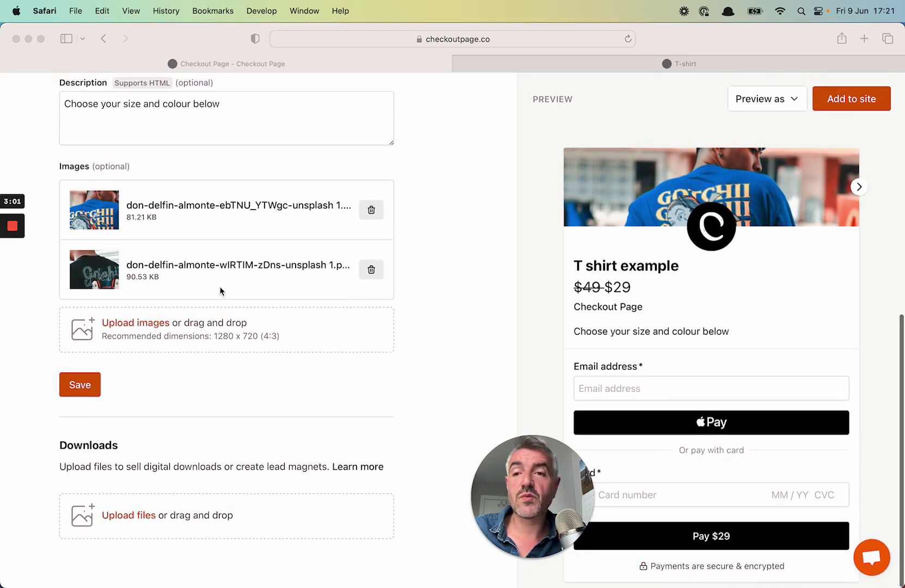
{"action": "scroll", "coordinate": [220, 291], "scroll_direction": "up", "scroll_amount": 10}
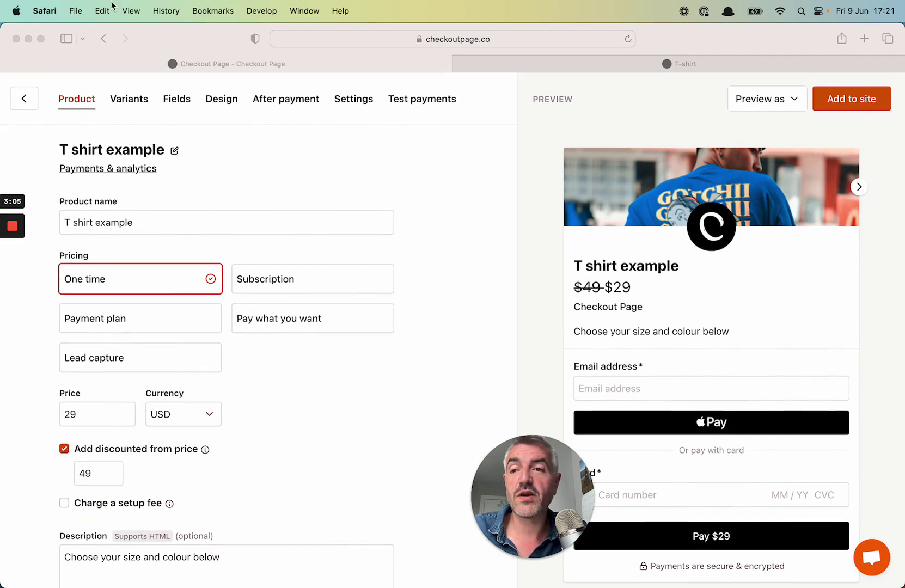
Add a new product variant named Size on the Variants tab.
{"action": "left_click", "coordinate": [128, 103]}
{"action": "left_click", "coordinate": [128, 104]}
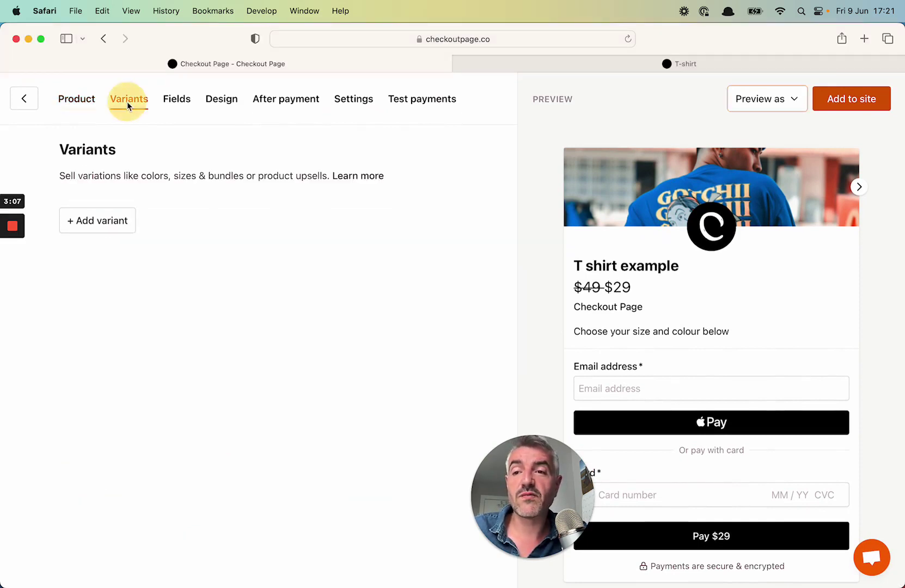
{"action": "left_click", "coordinate": [125, 232]}
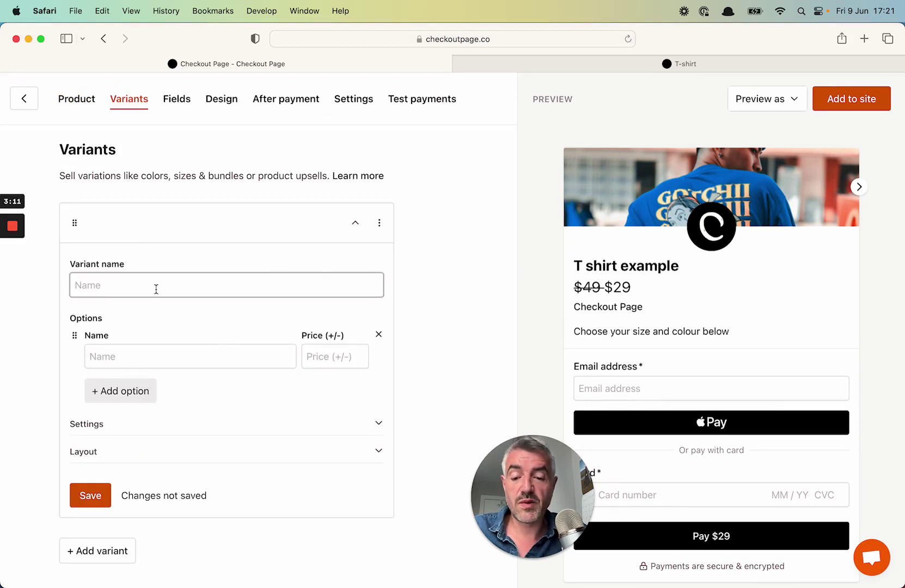
{"action": "type", "text": "si"}
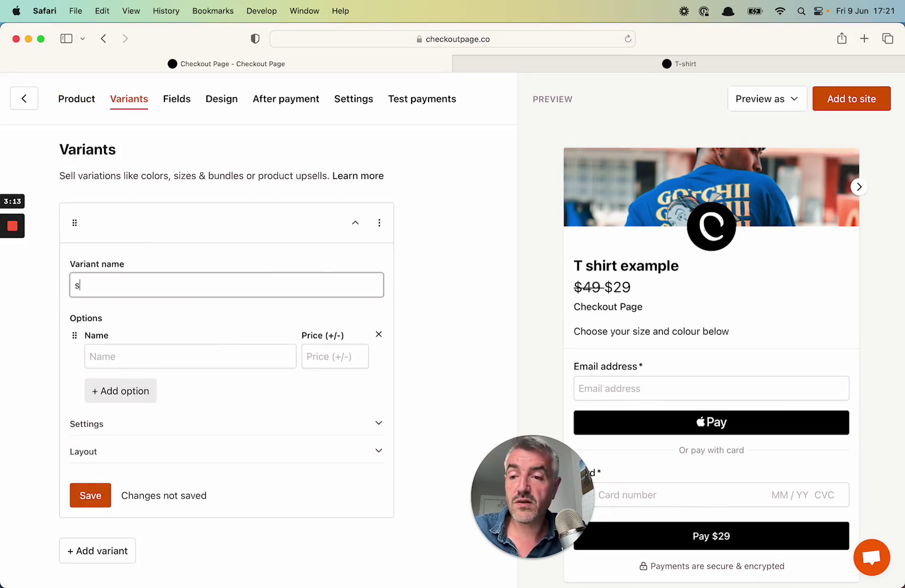
{"action": "key", "text": "BackSpace"}
{"action": "type", "text": "Size"}
Give the Size variant the options S, M, L and Xl.
{"action": "left_click", "coordinate": [163, 356]}
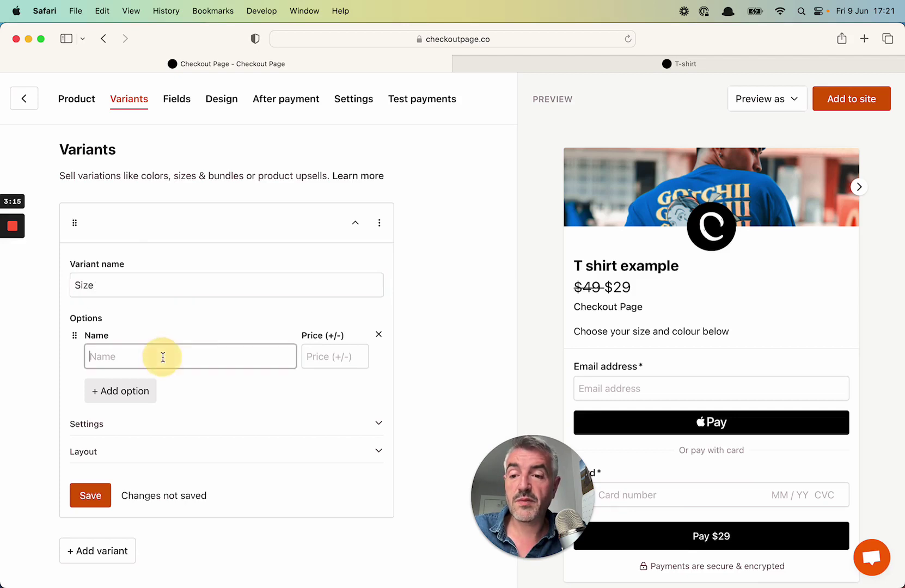
{"action": "scroll", "coordinate": [163, 356], "scroll_direction": "down", "scroll_amount": 1}
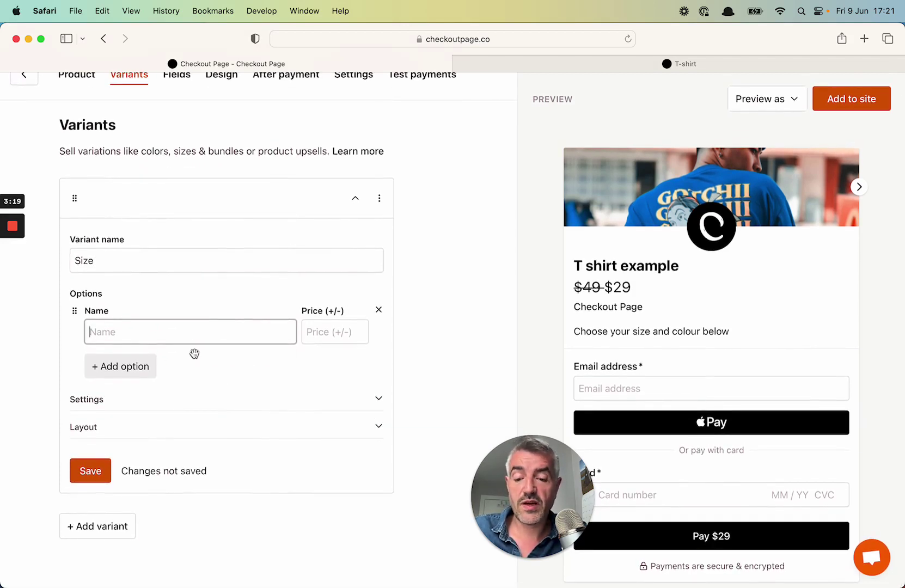
{"action": "type", "text": "S"}
{"action": "left_click", "coordinate": [128, 366]}
{"action": "type", "text": "M"}
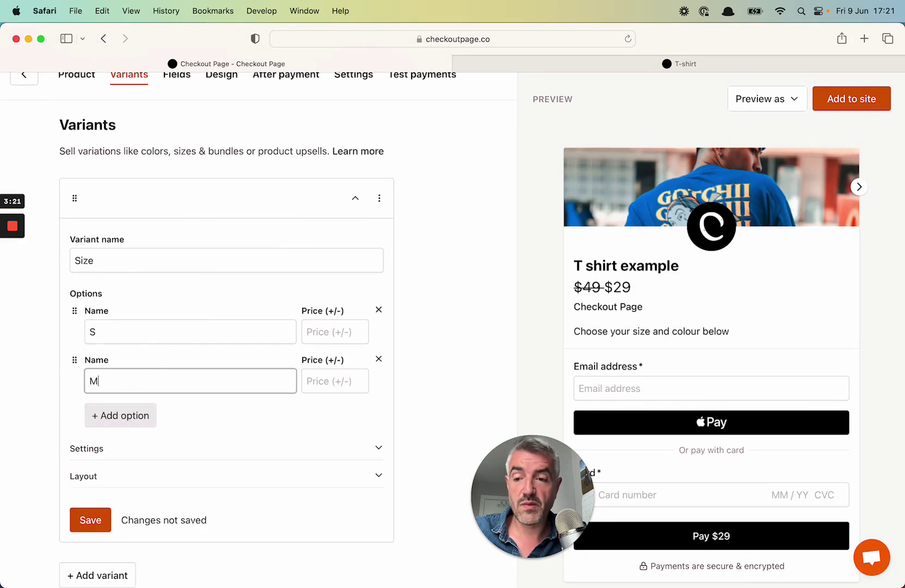
{"action": "left_click", "coordinate": [130, 415]}
{"action": "type", "text": "L"}
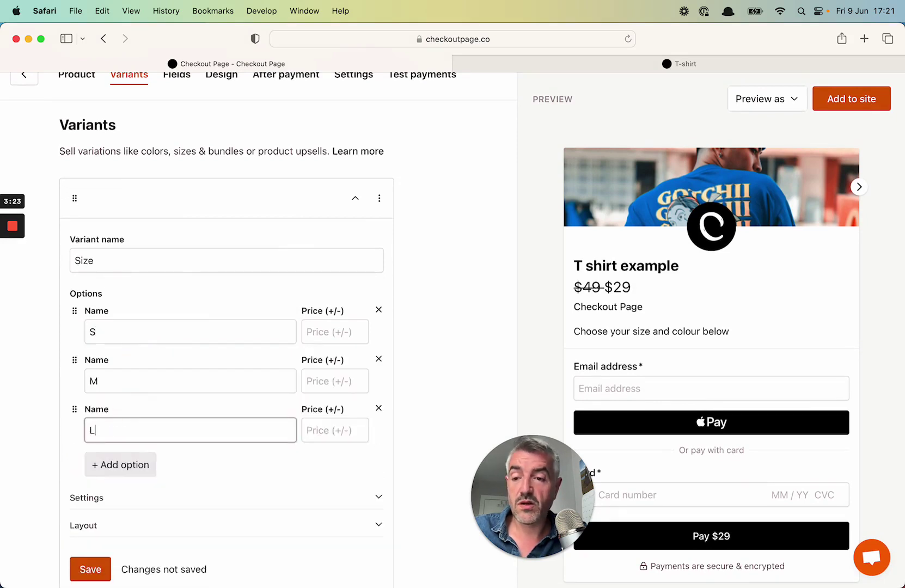
{"action": "left_click", "coordinate": [128, 465]}
{"action": "type", "text": "Xl"}
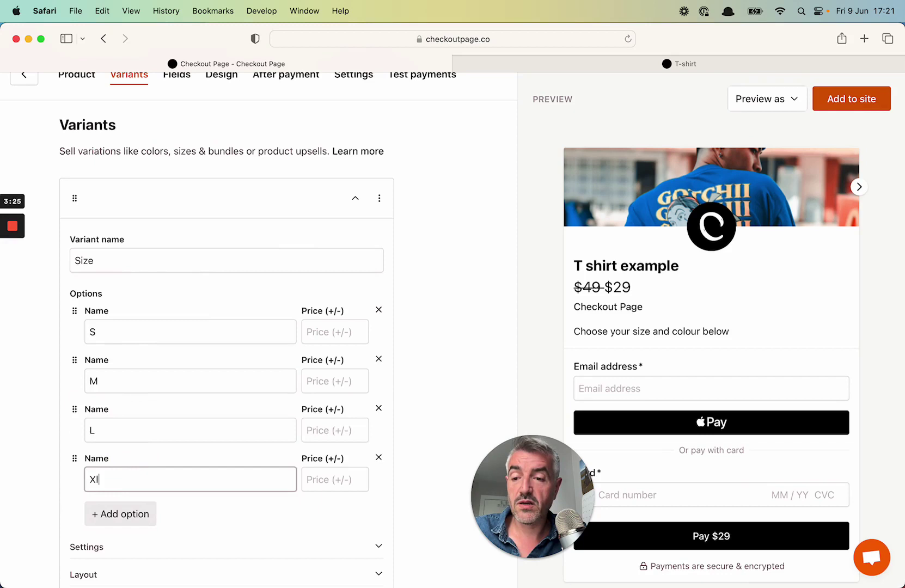
{"action": "scroll", "coordinate": [313, 317], "scroll_direction": "down", "scroll_amount": 4}
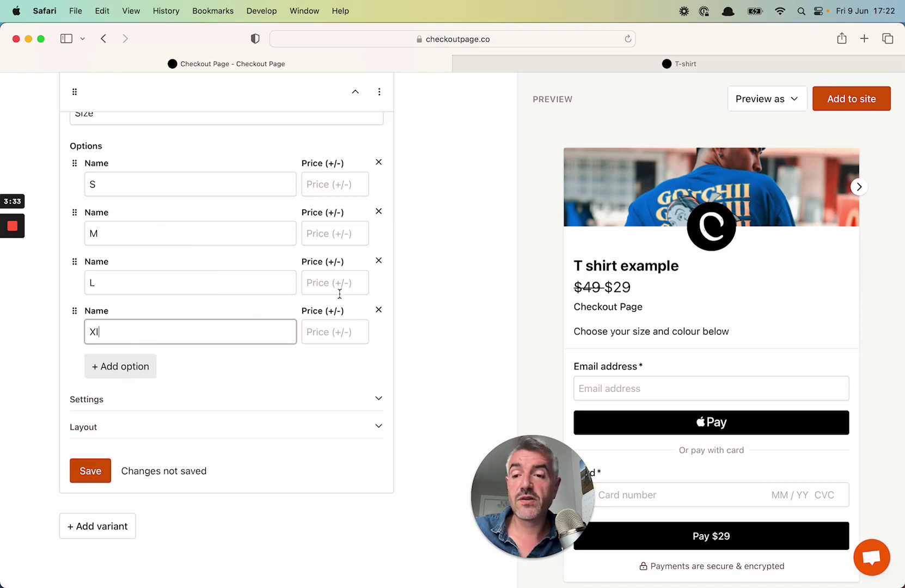
Mark the Size variant as Required and reveal its Layout settings.
{"action": "left_click", "coordinate": [299, 384]}
{"action": "left_click", "coordinate": [238, 407]}
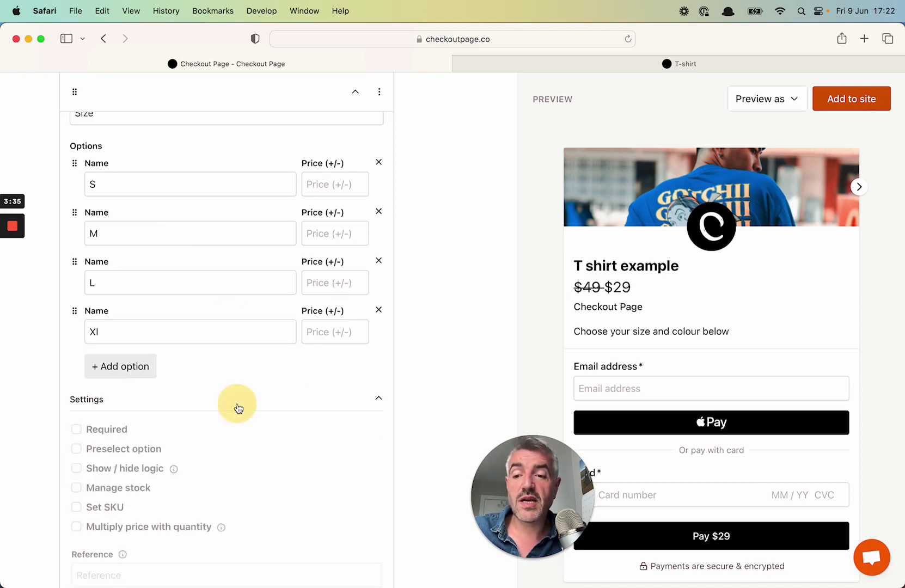
{"action": "scroll", "coordinate": [238, 408], "scroll_direction": "down", "scroll_amount": 5}
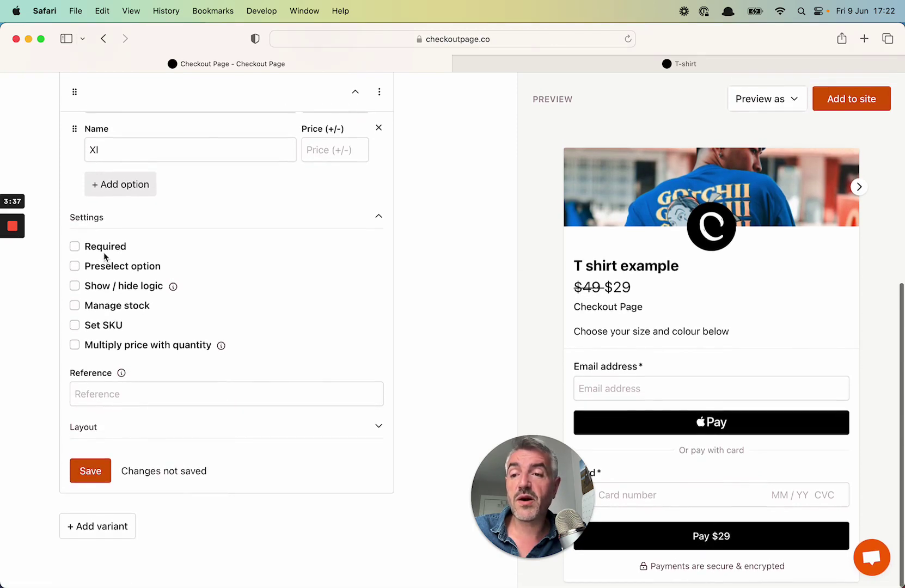
{"action": "left_click", "coordinate": [105, 248]}
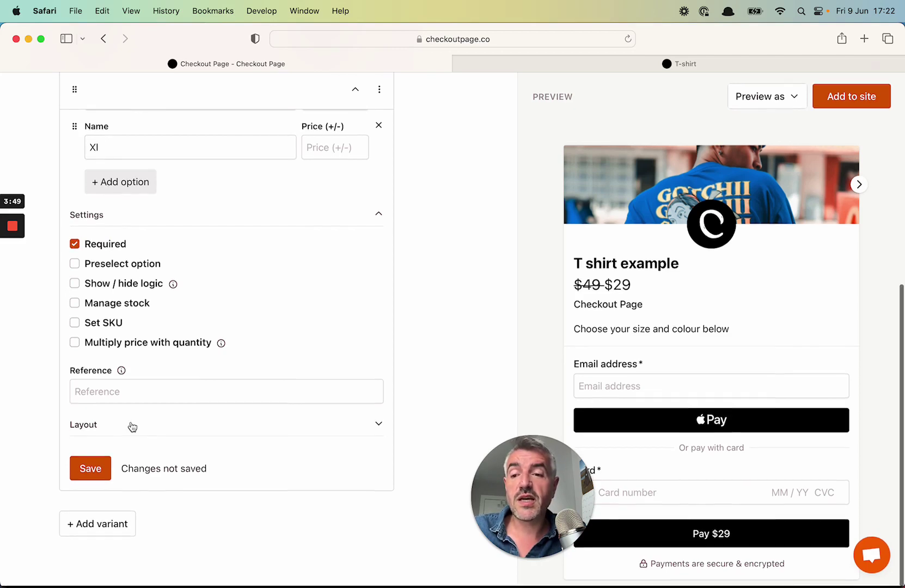
{"action": "left_click", "coordinate": [131, 426]}
{"action": "scroll", "coordinate": [131, 427], "scroll_direction": "down", "scroll_amount": 10}
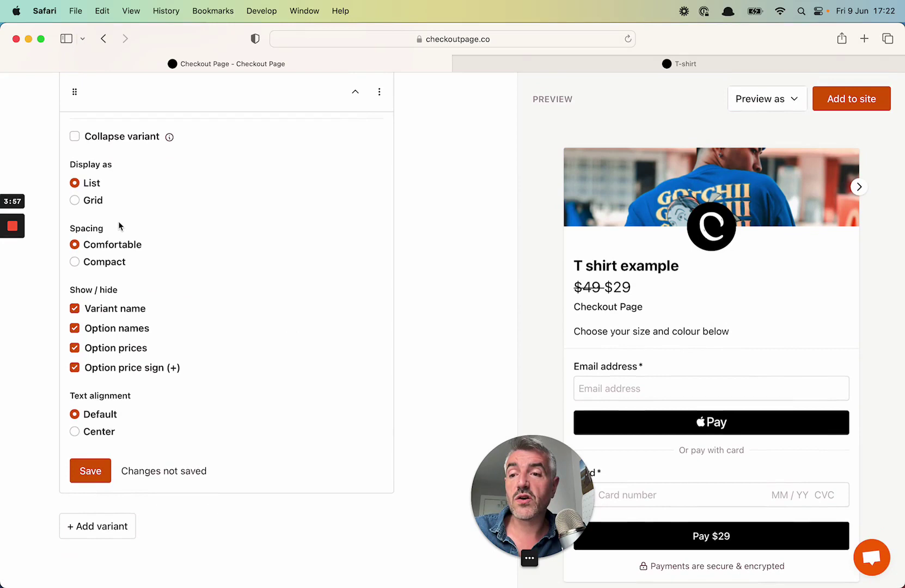
Display sizes as a compact 4-column grid, centred, without the variant name, and save.
{"action": "left_click", "coordinate": [86, 201]}
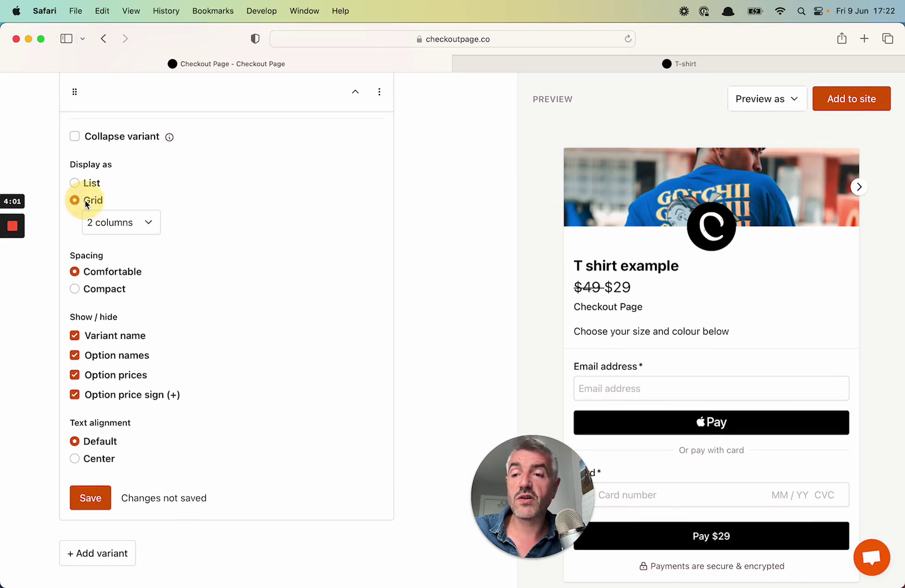
{"action": "left_click", "coordinate": [95, 223]}
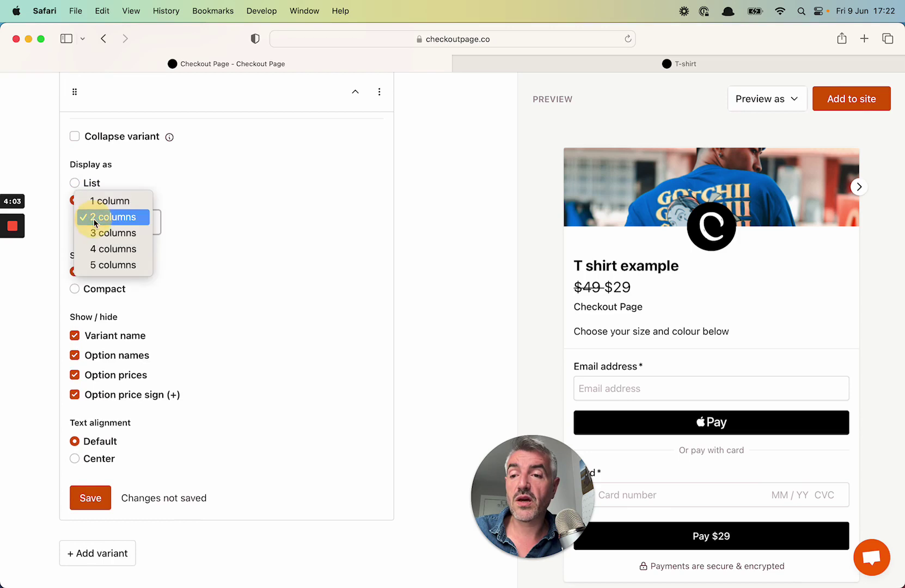
{"action": "left_click", "coordinate": [97, 250]}
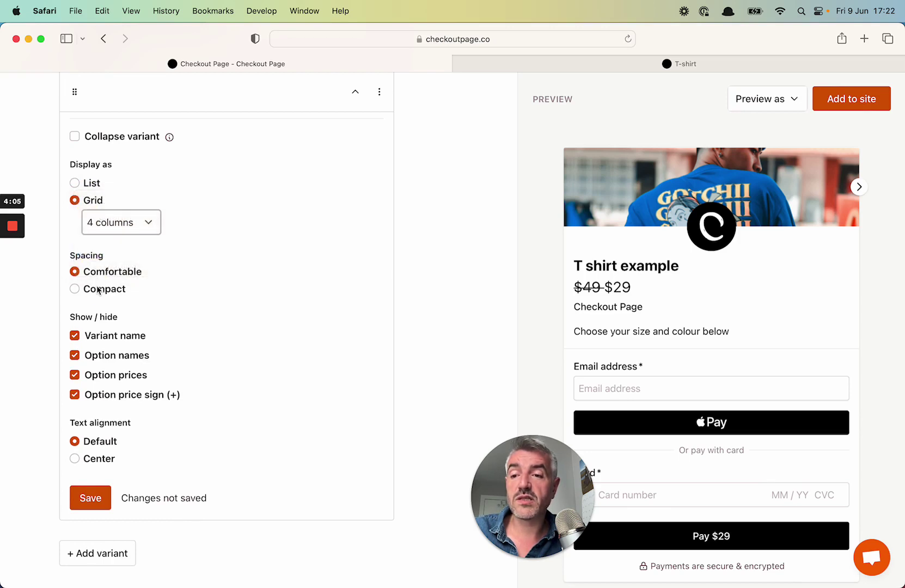
{"action": "left_click", "coordinate": [99, 291]}
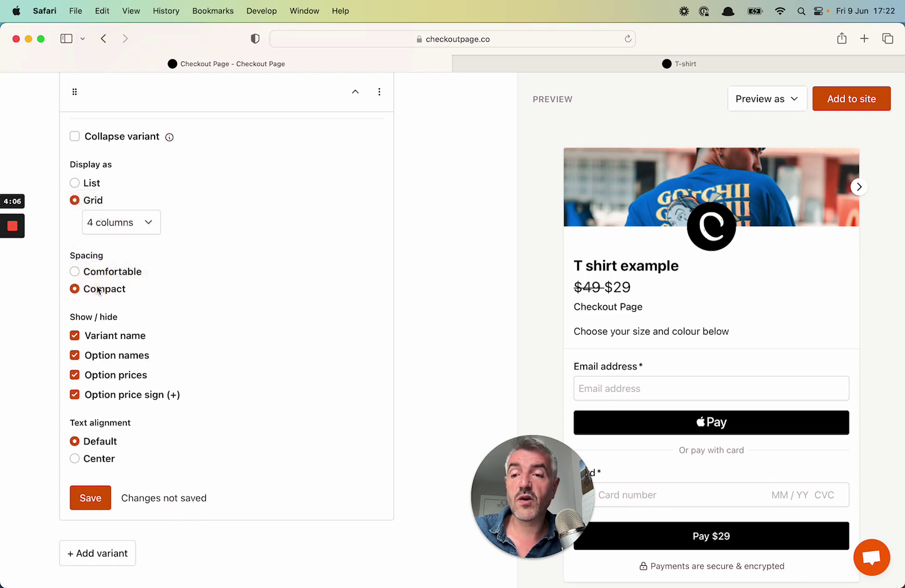
{"action": "left_click", "coordinate": [103, 340]}
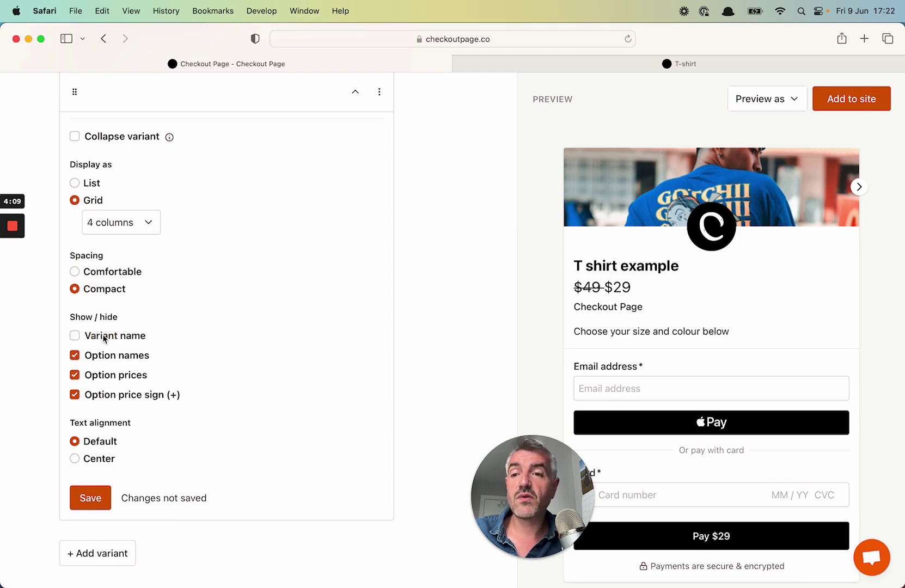
{"action": "scroll", "coordinate": [109, 294], "scroll_direction": "up", "scroll_amount": 10}
{"action": "scroll", "coordinate": [107, 230], "scroll_direction": "down", "scroll_amount": 10}
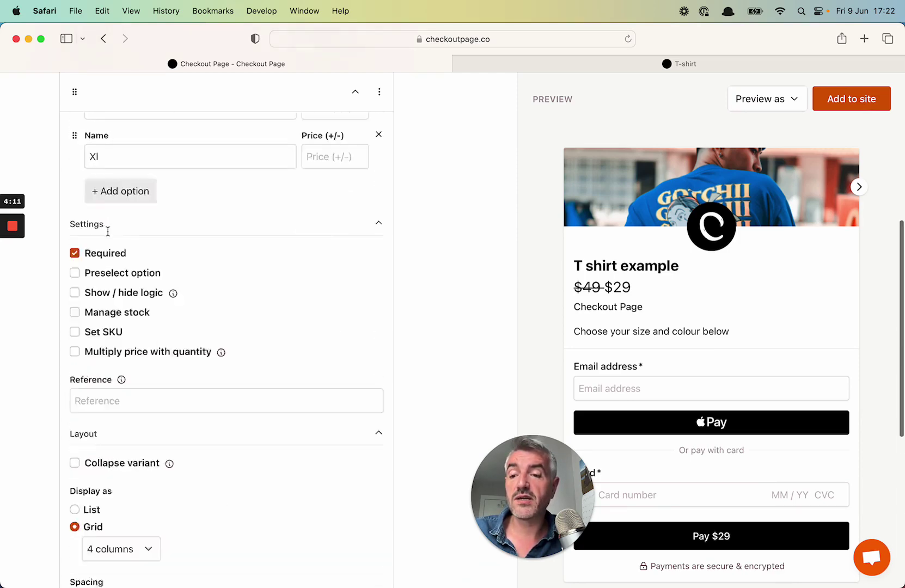
{"action": "left_click", "coordinate": [113, 435]}
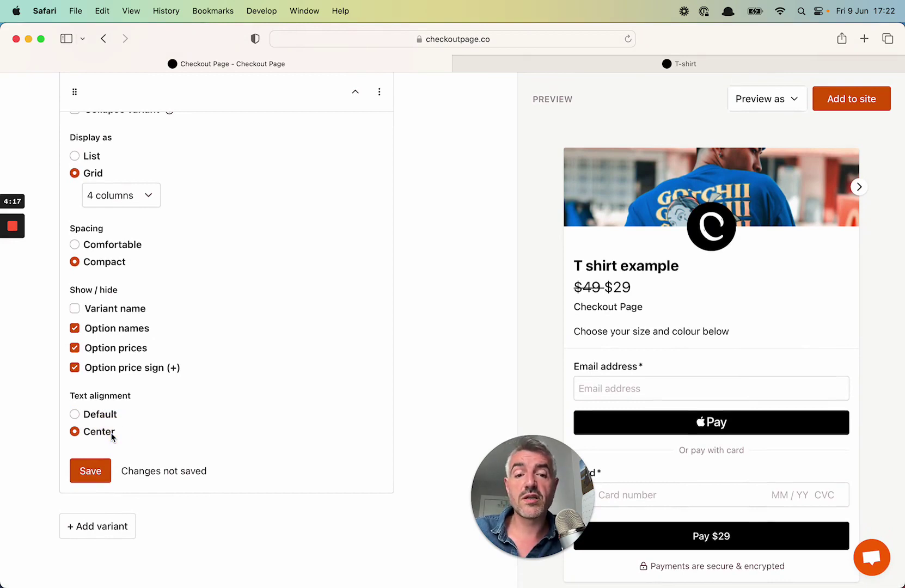
{"action": "left_click", "coordinate": [105, 477]}
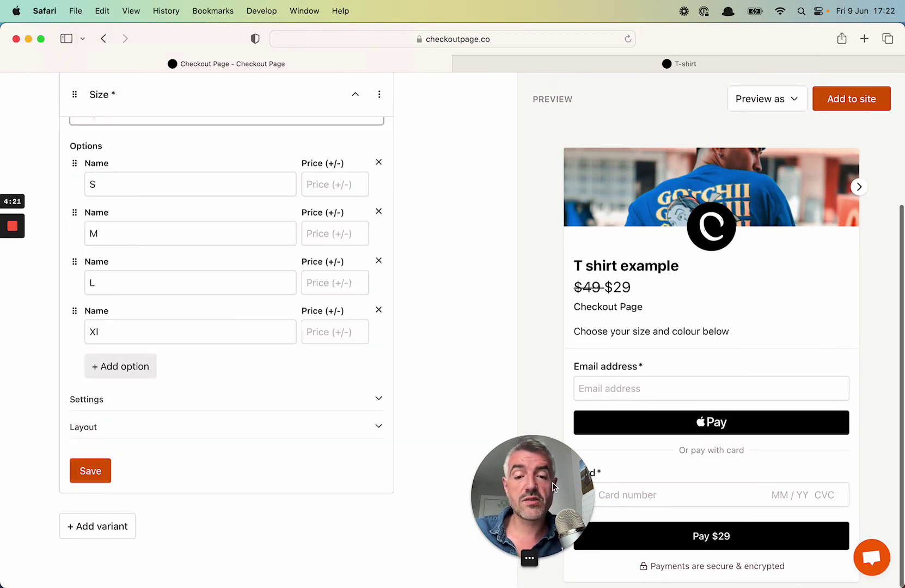
Try the L, S and Xl size buttons in the preview, finishing with M selected.
{"action": "left_click_drag", "start_coordinate": [553, 487], "coordinate": [385, 490]}
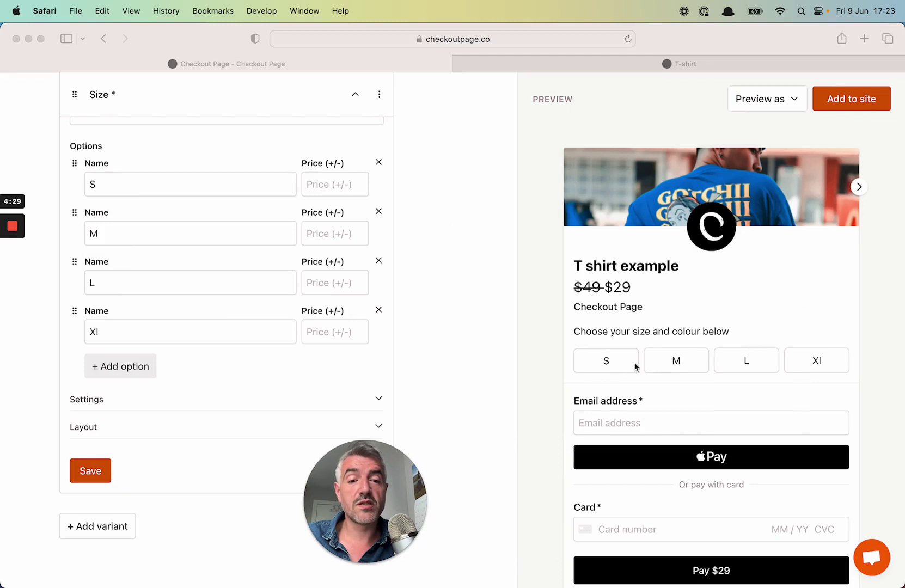
{"action": "left_click", "coordinate": [766, 328]}
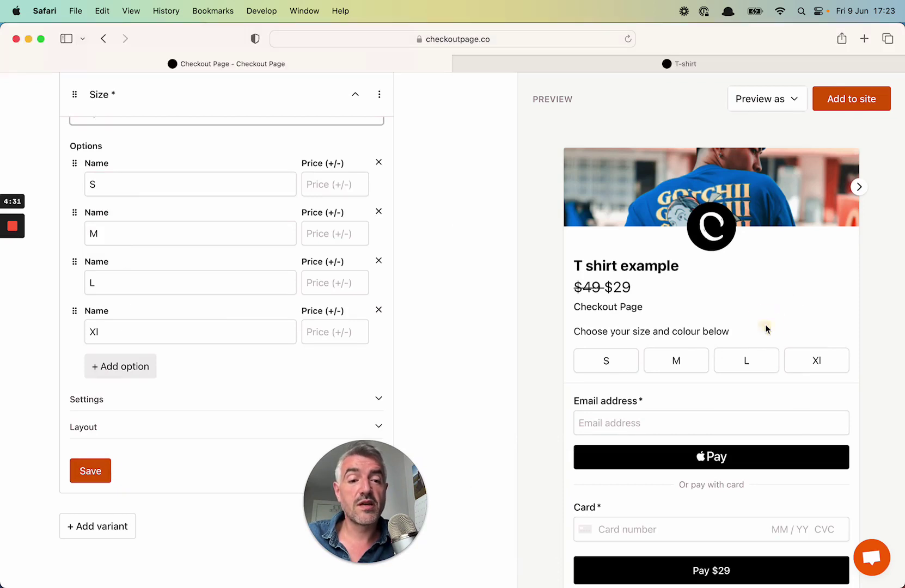
{"action": "left_click", "coordinate": [758, 355]}
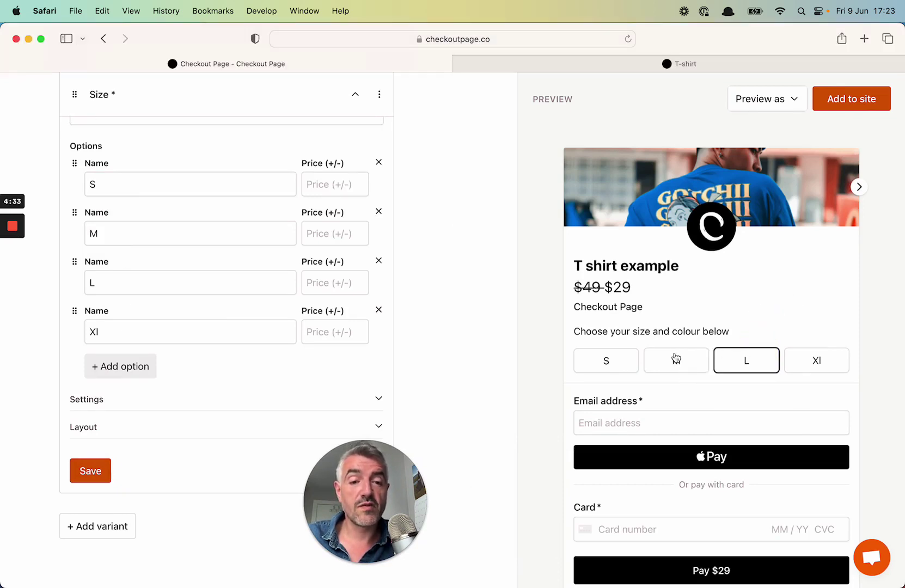
{"action": "left_click", "coordinate": [675, 359]}
{"action": "left_click", "coordinate": [623, 365]}
{"action": "left_click", "coordinate": [720, 365]}
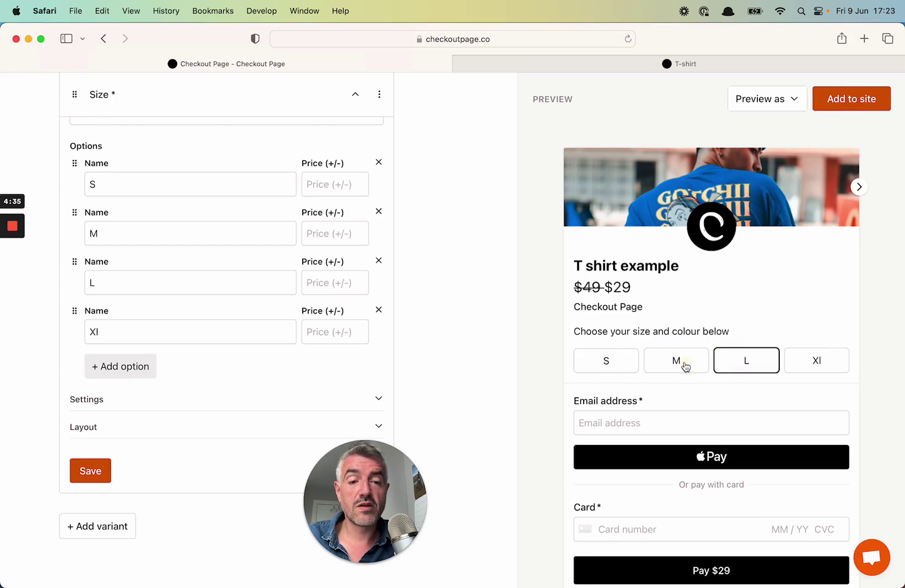
{"action": "left_click", "coordinate": [675, 361]}
{"action": "left_click_drag", "start_coordinate": [396, 488], "coordinate": [587, 484]}
{"action": "scroll", "coordinate": [419, 351], "scroll_direction": "down", "scroll_amount": 1}
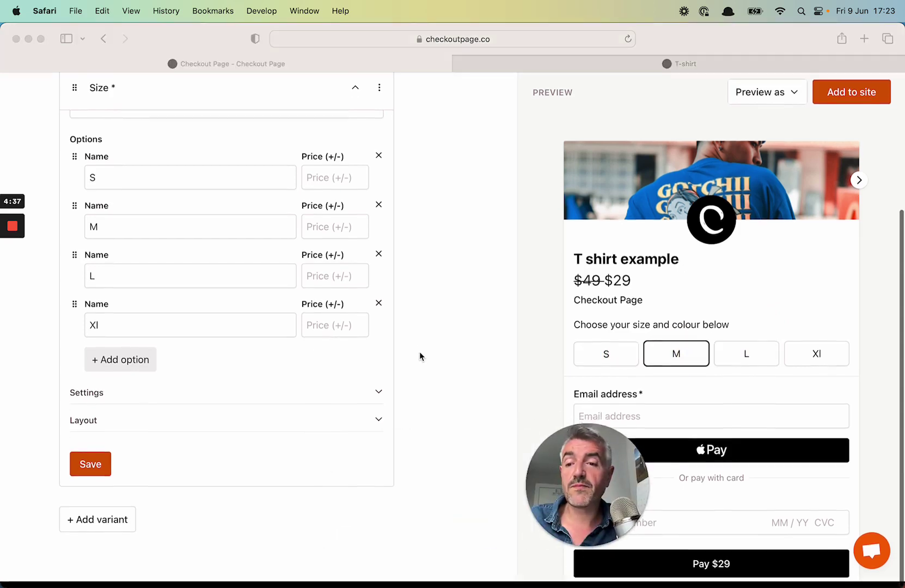
{"action": "left_click", "coordinate": [123, 533]}
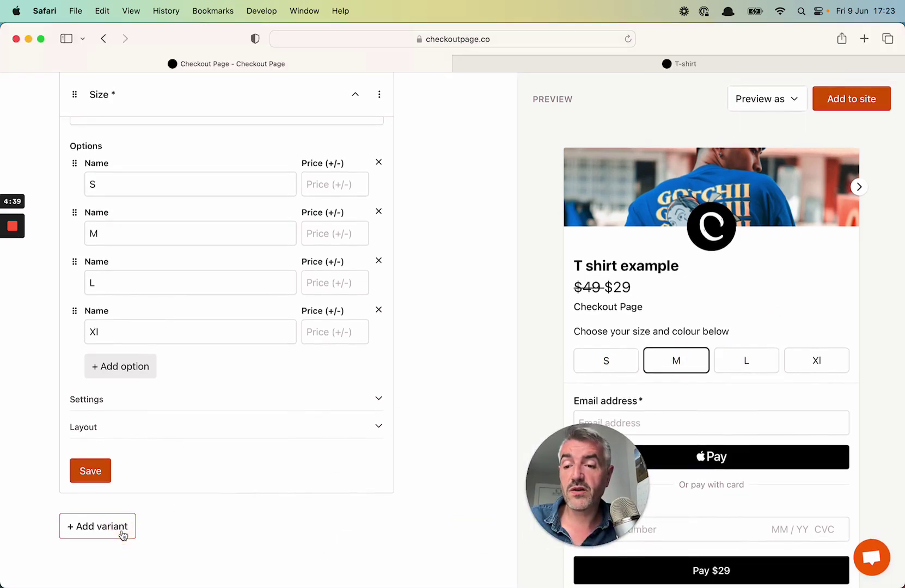
Add a second variant named Color with options Black and Blue.
{"action": "left_click", "coordinate": [123, 535]}
{"action": "scroll", "coordinate": [120, 533], "scroll_direction": "down", "scroll_amount": 6}
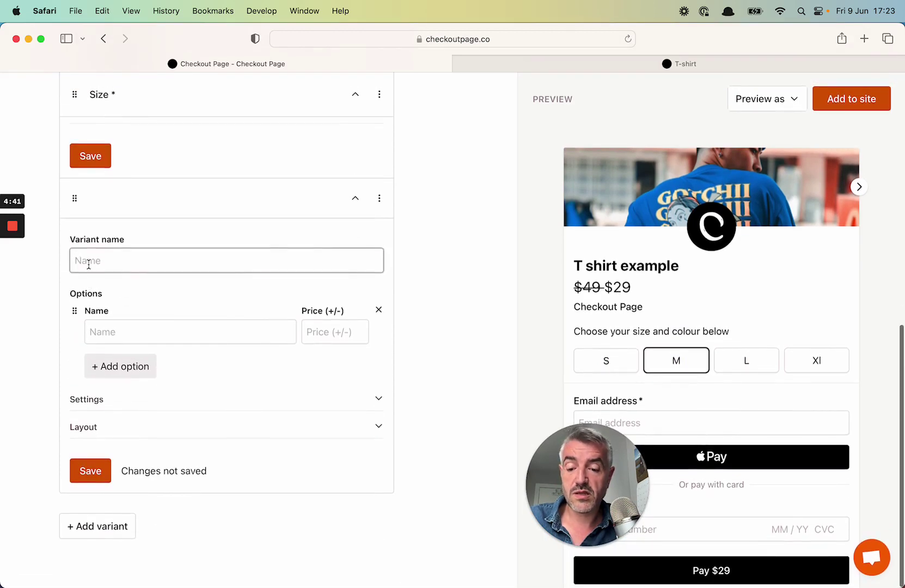
{"action": "type", "text": "Color"}
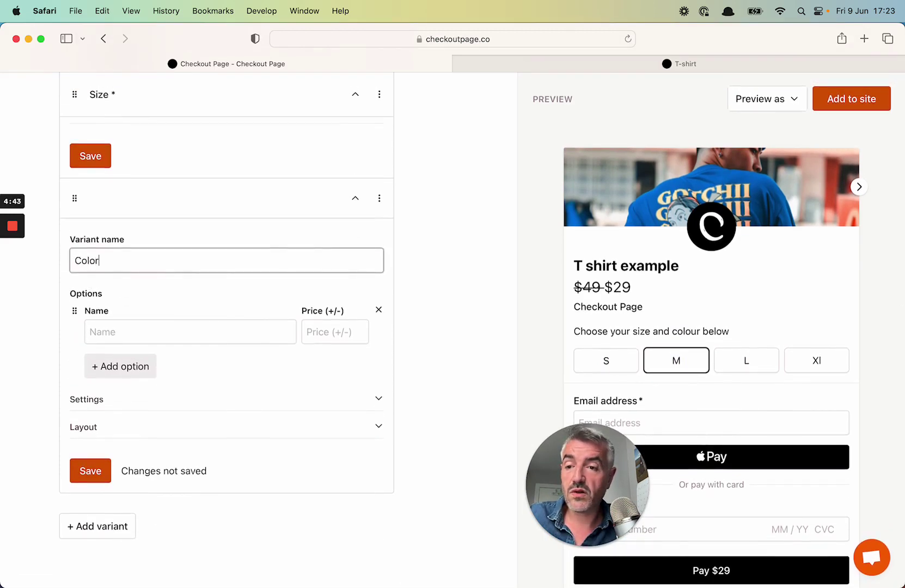
{"action": "left_click", "coordinate": [104, 333]}
{"action": "type", "text": "Black"}
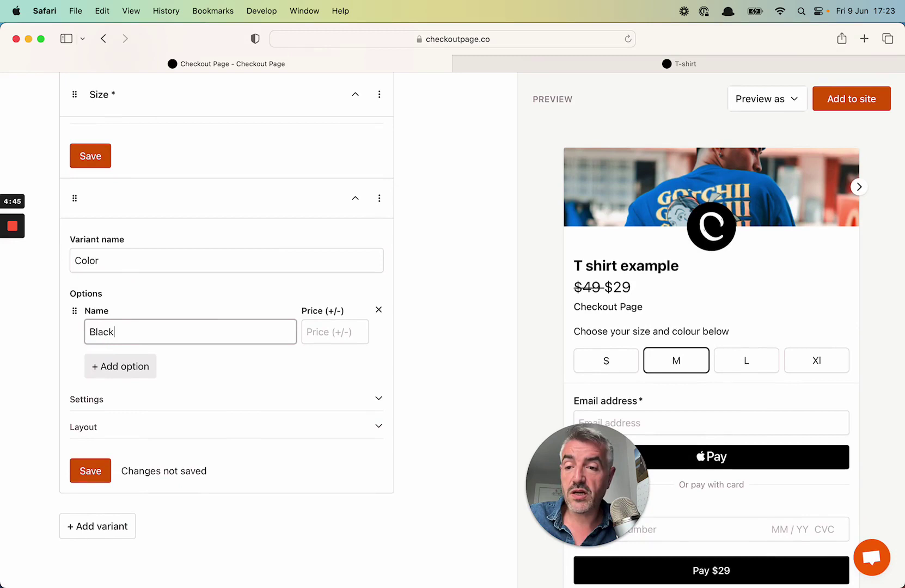
{"action": "left_click", "coordinate": [105, 367]}
{"action": "type", "text": "Blue"}
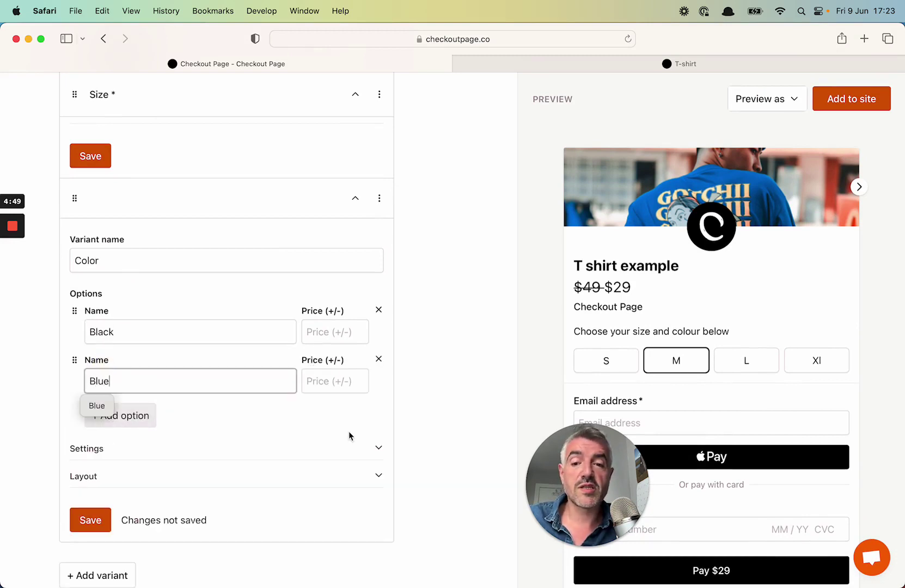
Mark the Color variant as Required in its settings.
{"action": "scroll", "coordinate": [236, 410], "scroll_direction": "down", "scroll_amount": 2}
{"action": "left_click", "coordinate": [199, 401]}
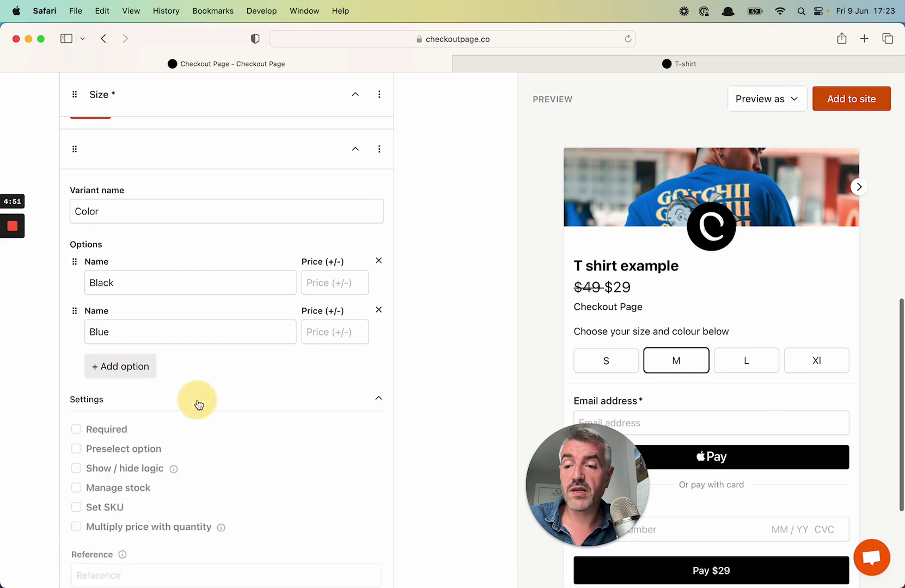
{"action": "scroll", "coordinate": [196, 398], "scroll_direction": "down", "scroll_amount": 5}
{"action": "left_click", "coordinate": [100, 251]}
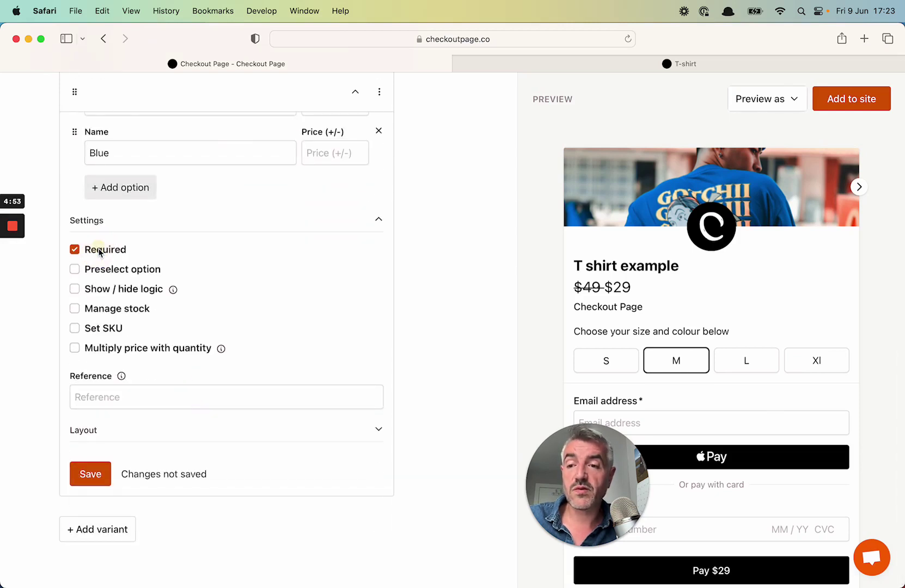
Add show/hide logic so Color appears only when Size is not empty.
{"action": "left_click", "coordinate": [105, 291]}
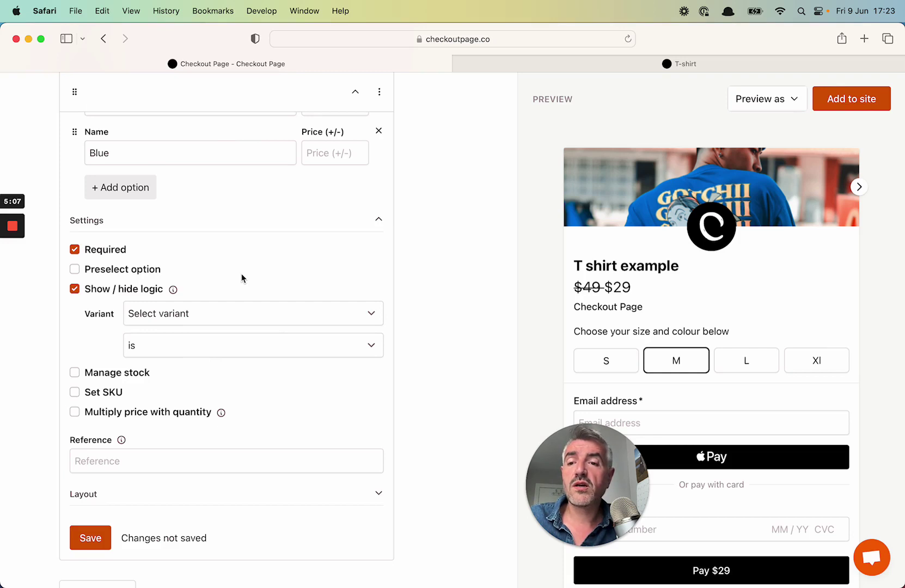
{"action": "left_click", "coordinate": [235, 313]}
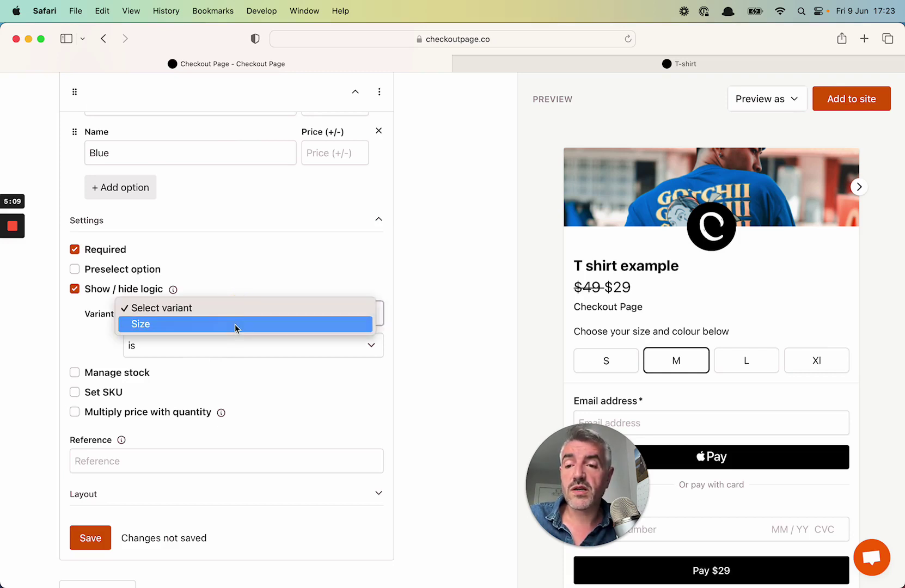
{"action": "left_click", "coordinate": [235, 324]}
{"action": "left_click", "coordinate": [233, 344]}
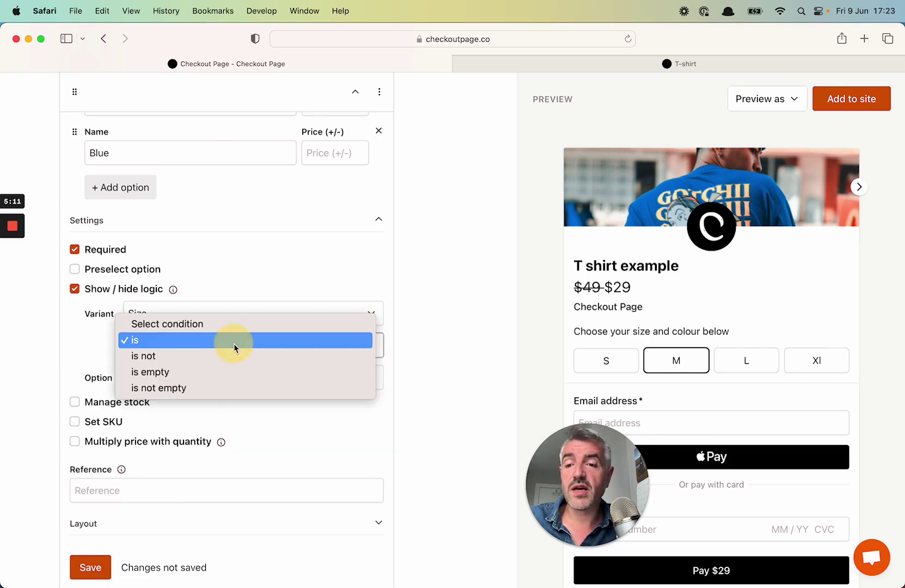
{"action": "left_click", "coordinate": [233, 386]}
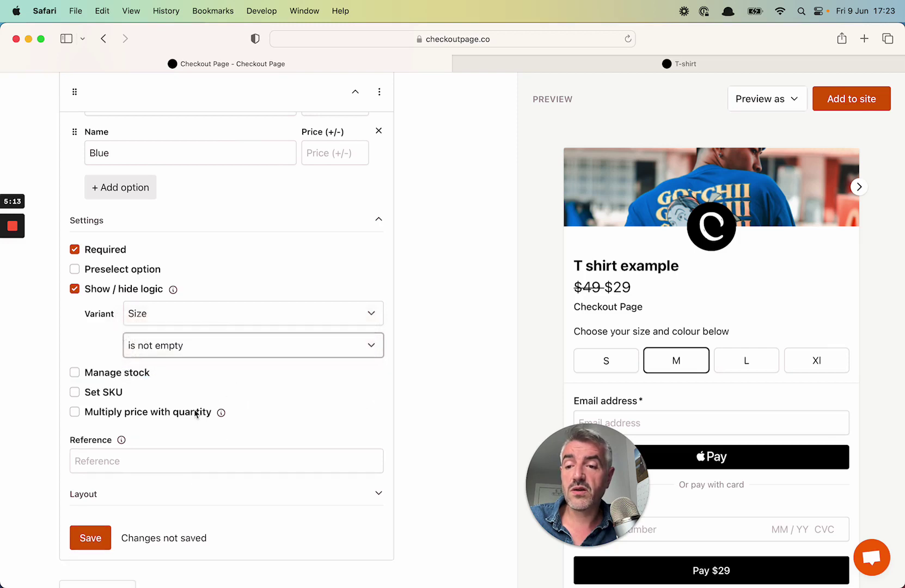
{"action": "scroll", "coordinate": [129, 452], "scroll_direction": "down", "scroll_amount": 2}
Lay out Color options as a compact grid with centred text and hidden name, then save.
{"action": "left_click", "coordinate": [124, 430]}
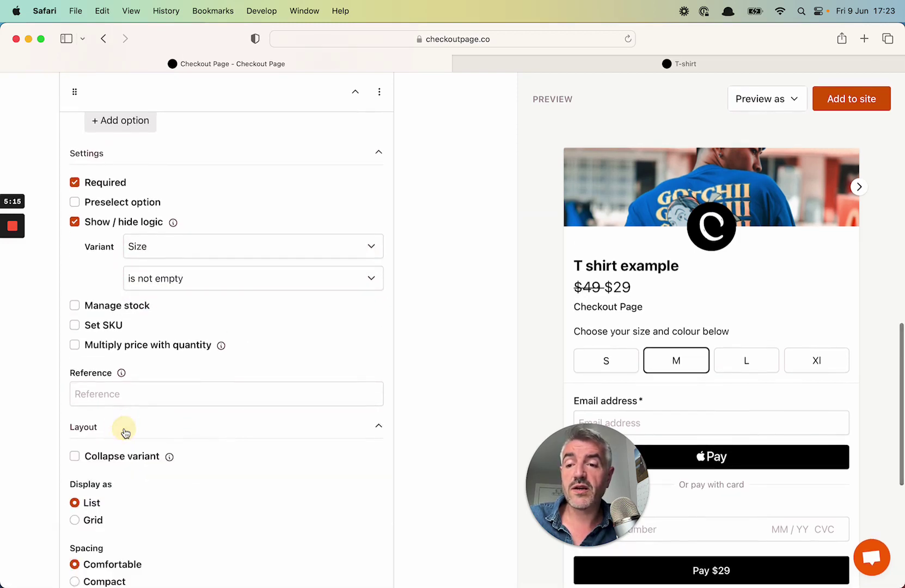
{"action": "scroll", "coordinate": [124, 432], "scroll_direction": "down", "scroll_amount": 6}
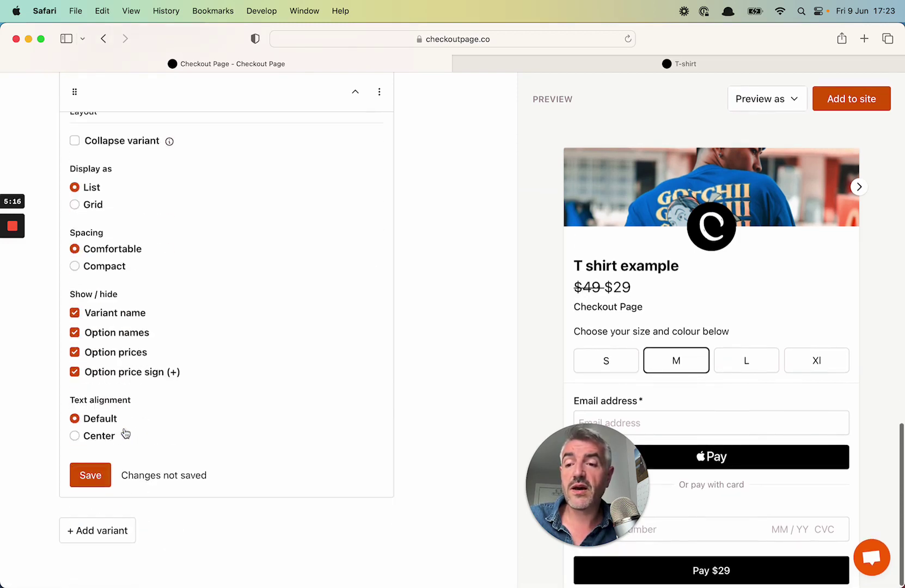
{"action": "left_click", "coordinate": [93, 204]}
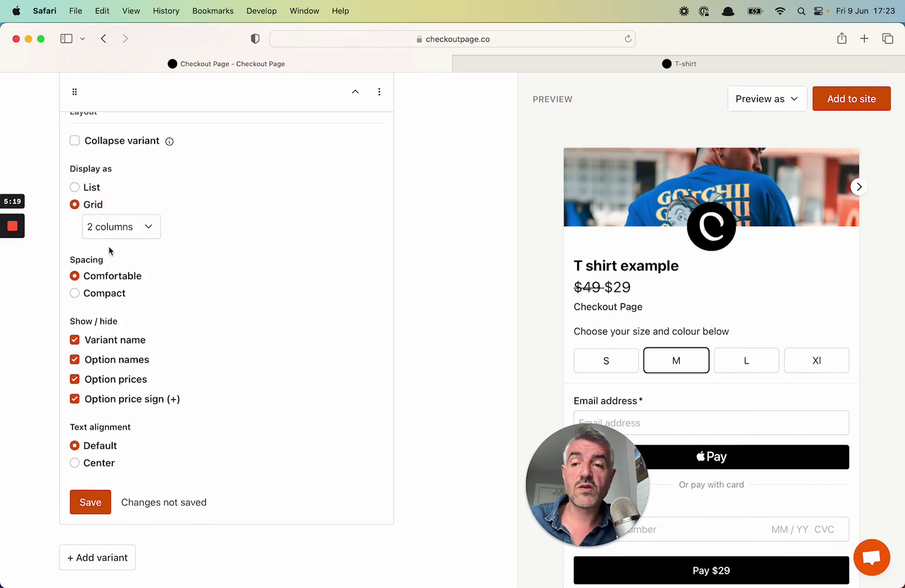
{"action": "left_click", "coordinate": [109, 294]}
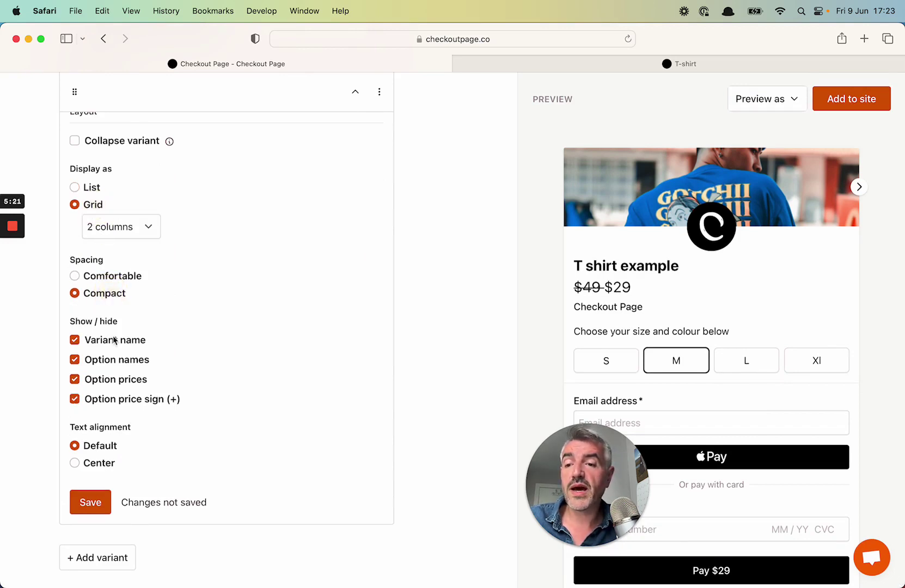
{"action": "scroll", "coordinate": [109, 294], "scroll_direction": "down", "scroll_amount": 1}
{"action": "left_click", "coordinate": [111, 310]}
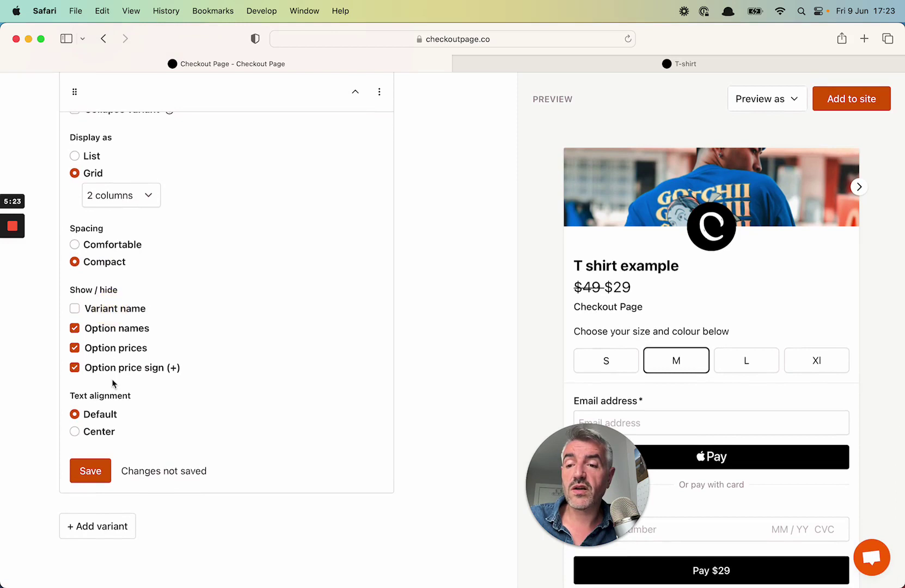
{"action": "left_click", "coordinate": [107, 432]}
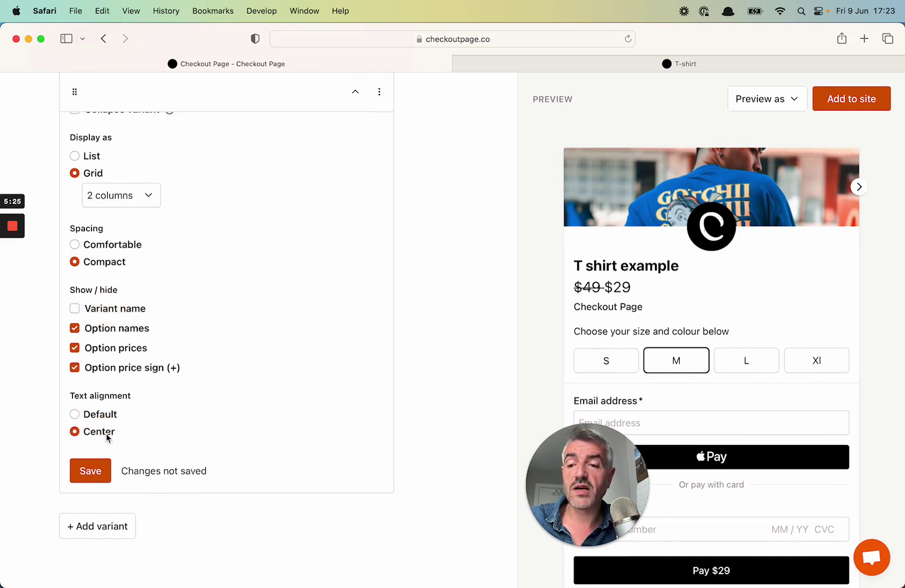
{"action": "left_click", "coordinate": [103, 477]}
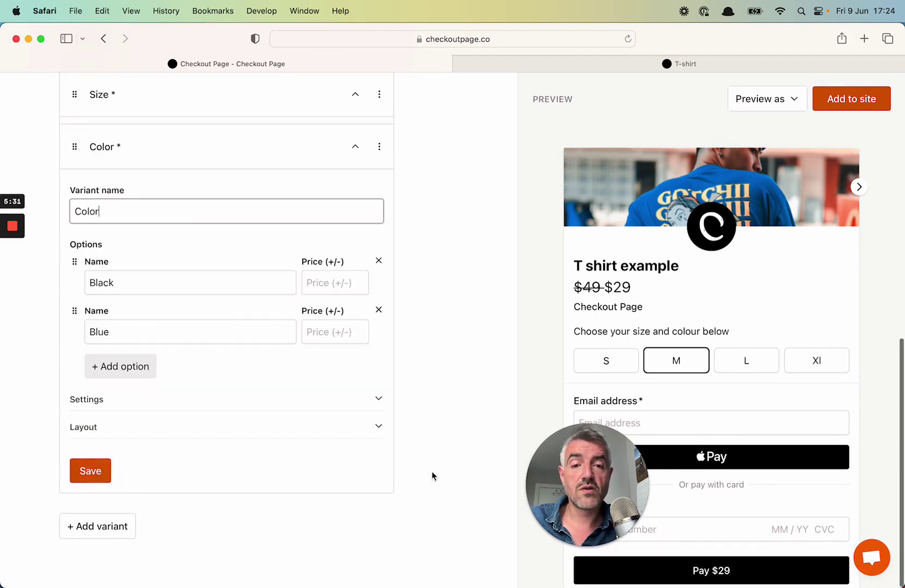
Go to the checkout's Fields settings.
{"action": "left_click_drag", "start_coordinate": [552, 479], "coordinate": [383, 412]}
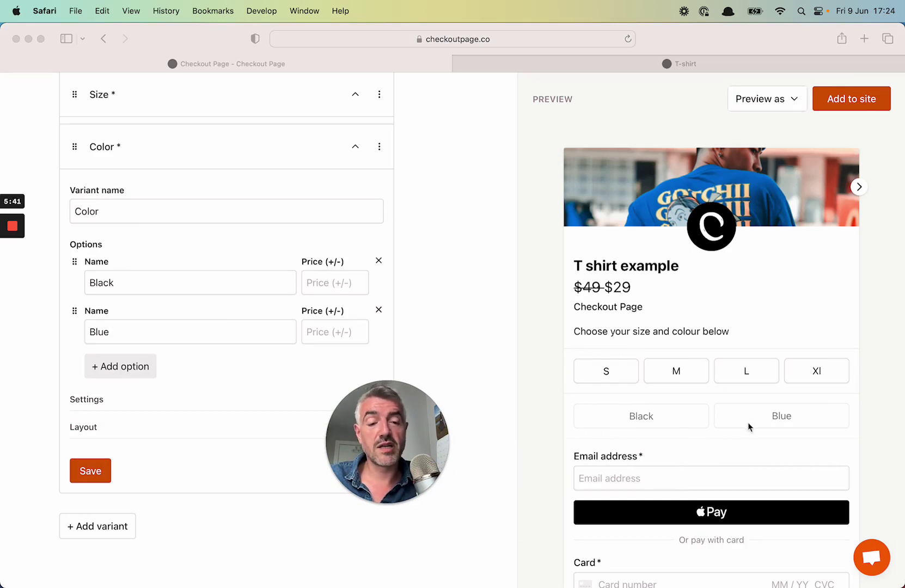
{"action": "mouse_move", "coordinate": [412, 439]}
{"action": "left_click_drag", "start_coordinate": [412, 439], "coordinate": [470, 439]}
{"action": "left_click", "coordinate": [451, 329]}
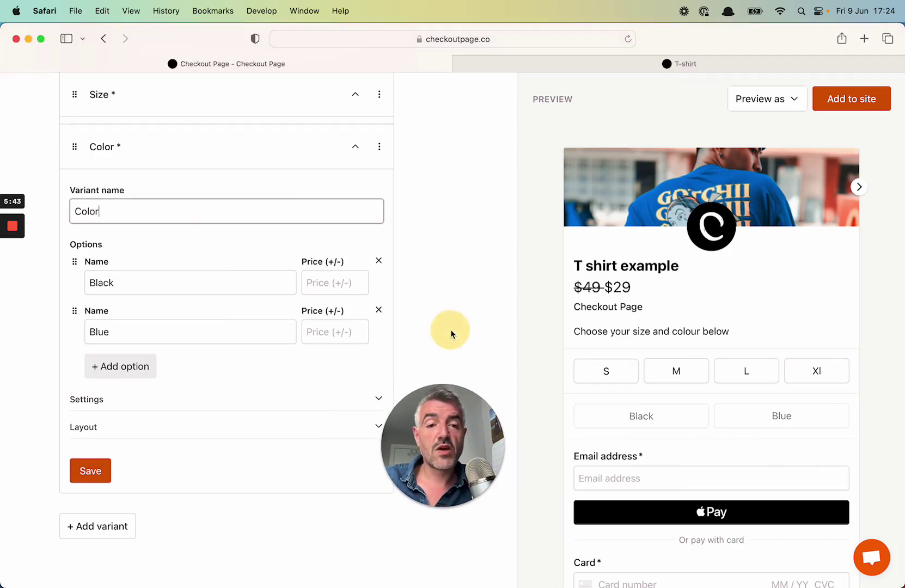
{"action": "scroll", "coordinate": [450, 330], "scroll_direction": "up", "scroll_amount": 10}
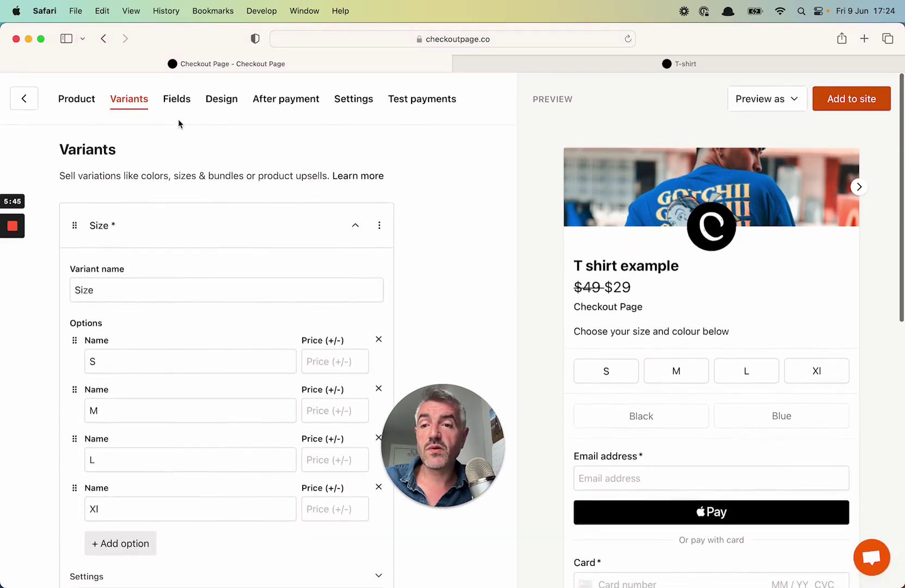
{"action": "left_click", "coordinate": [176, 100]}
{"action": "left_click_drag", "start_coordinate": [432, 412], "coordinate": [462, 455]}
Switch on the Discount code option.
{"action": "left_click", "coordinate": [410, 226]}
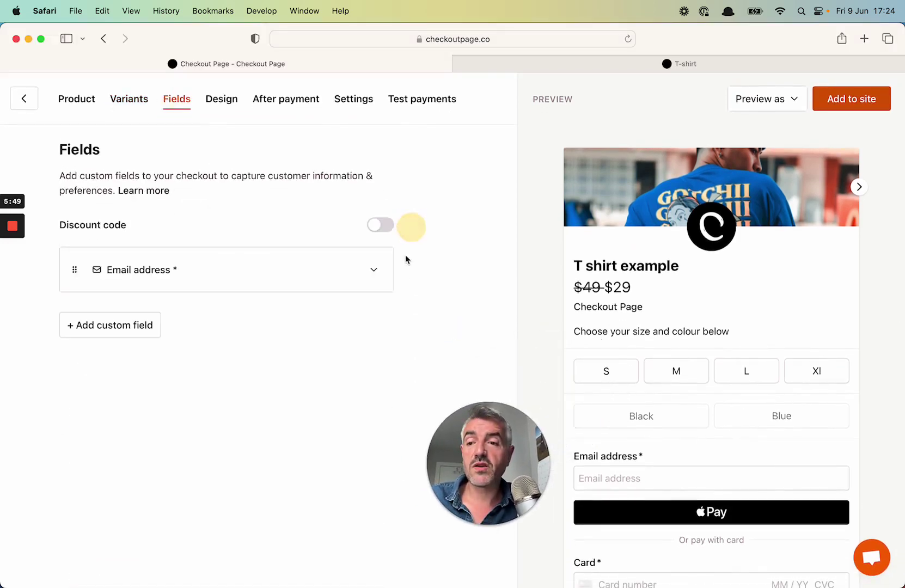
{"action": "left_click", "coordinate": [374, 228]}
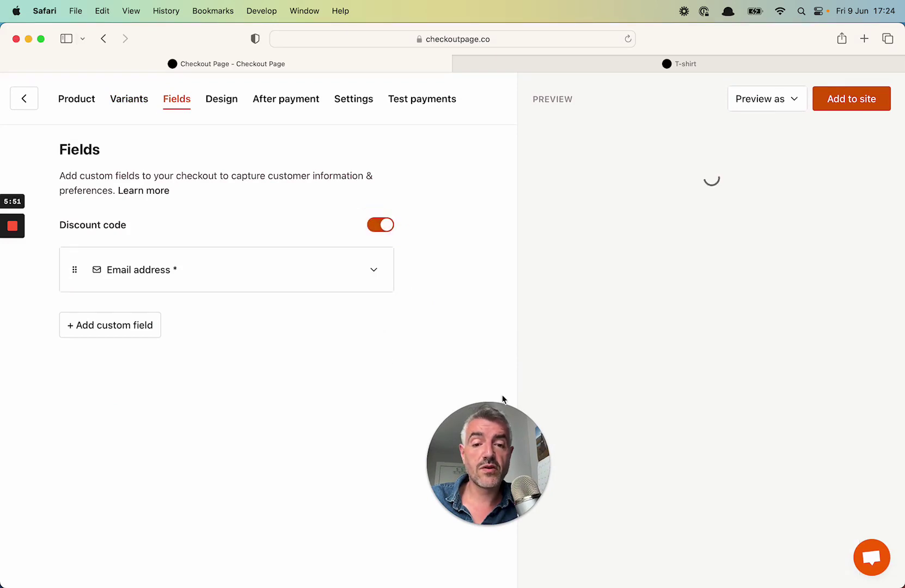
{"action": "scroll", "coordinate": [598, 403], "scroll_direction": "down", "scroll_amount": 3}
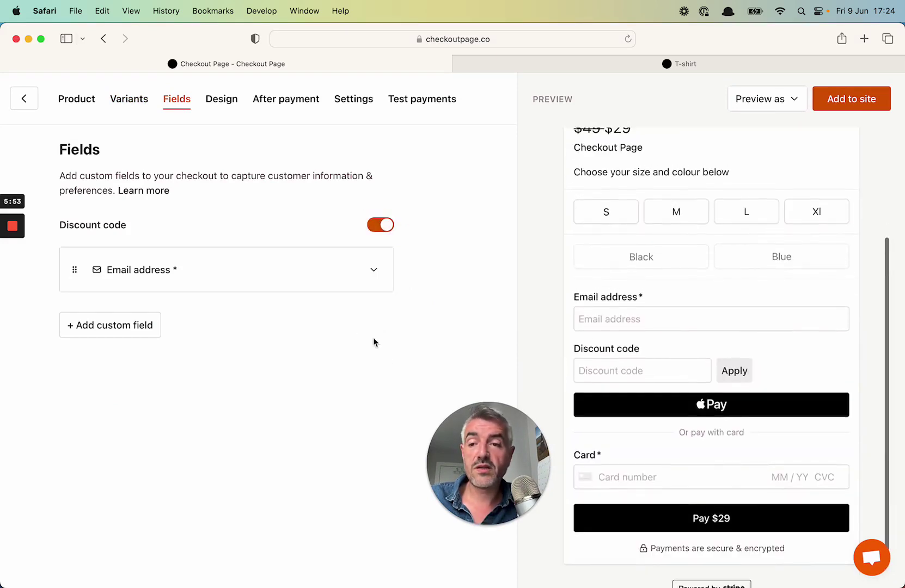
Add a required custom field with label and placeholder 'Name', data type Customer name, and save it.
{"action": "left_click", "coordinate": [126, 336]}
{"action": "left_click", "coordinate": [121, 424]}
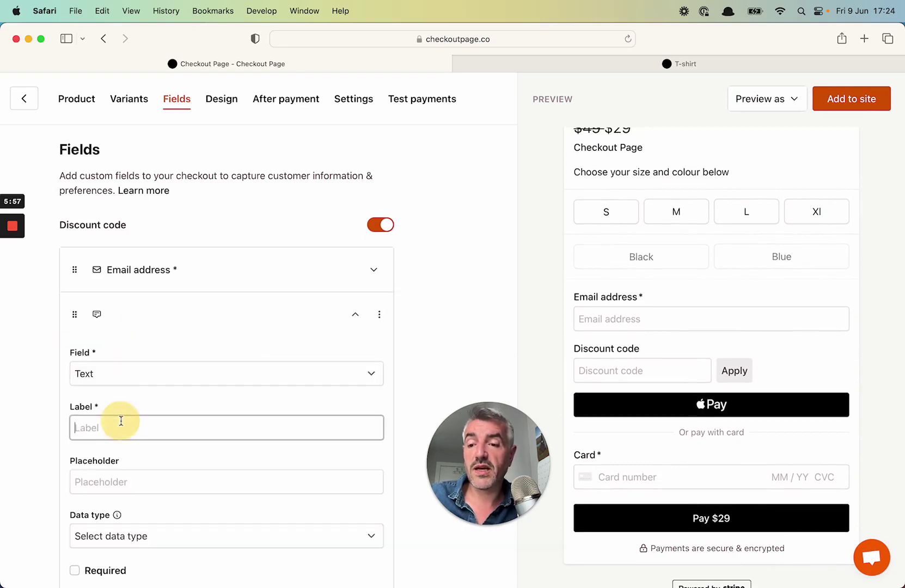
{"action": "type", "text": "Name"}
{"action": "left_click", "coordinate": [121, 480]}
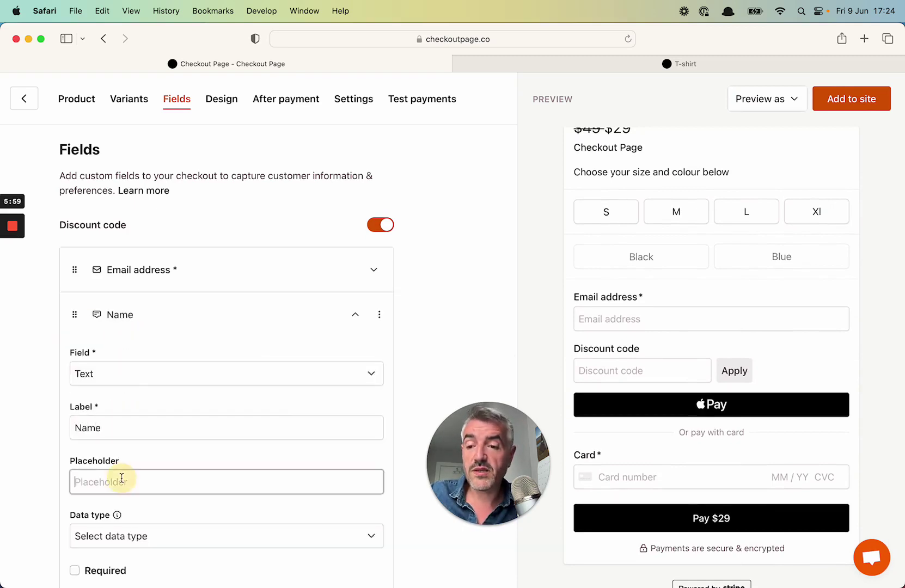
{"action": "type", "text": "Name"}
{"action": "scroll", "coordinate": [126, 473], "scroll_direction": "down", "scroll_amount": 4}
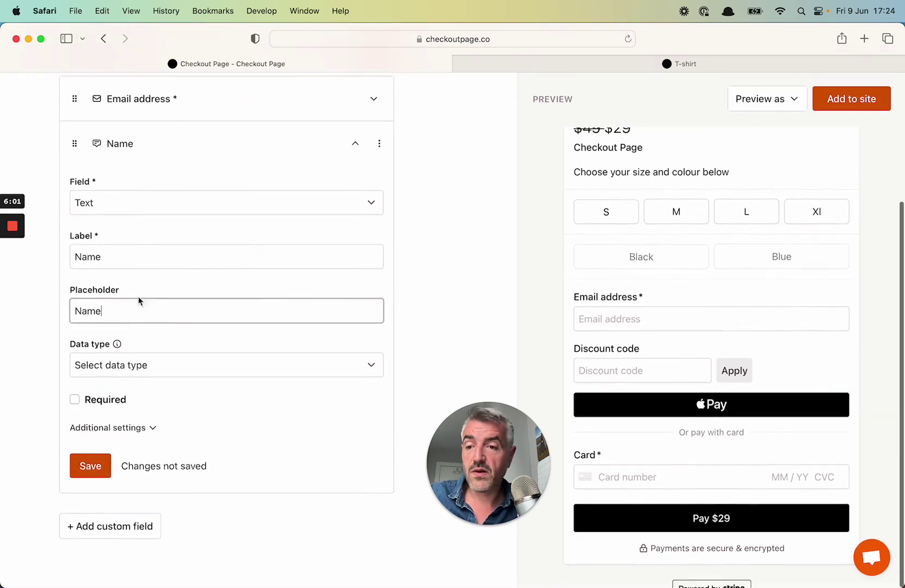
{"action": "left_click", "coordinate": [119, 380]}
{"action": "left_click", "coordinate": [119, 381]}
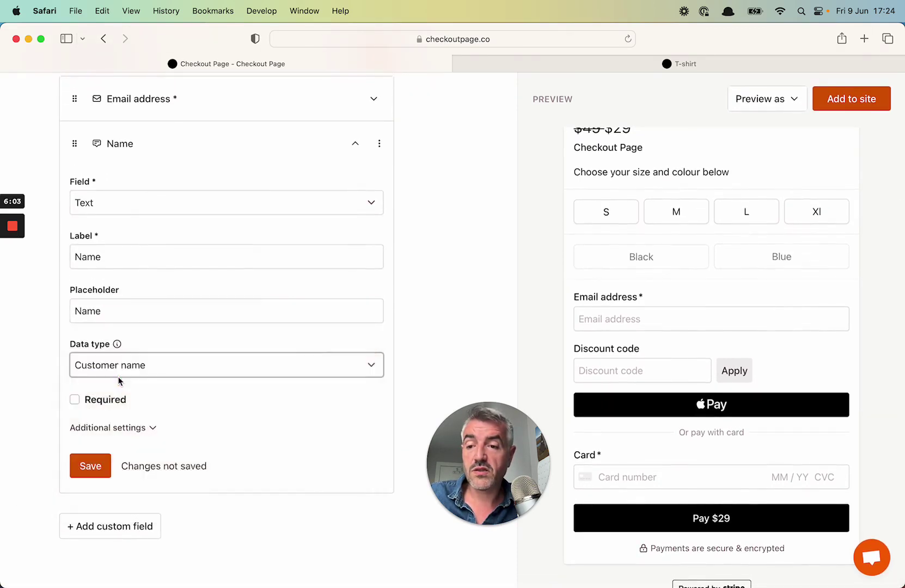
{"action": "left_click", "coordinate": [109, 401]}
{"action": "left_click", "coordinate": [103, 467]}
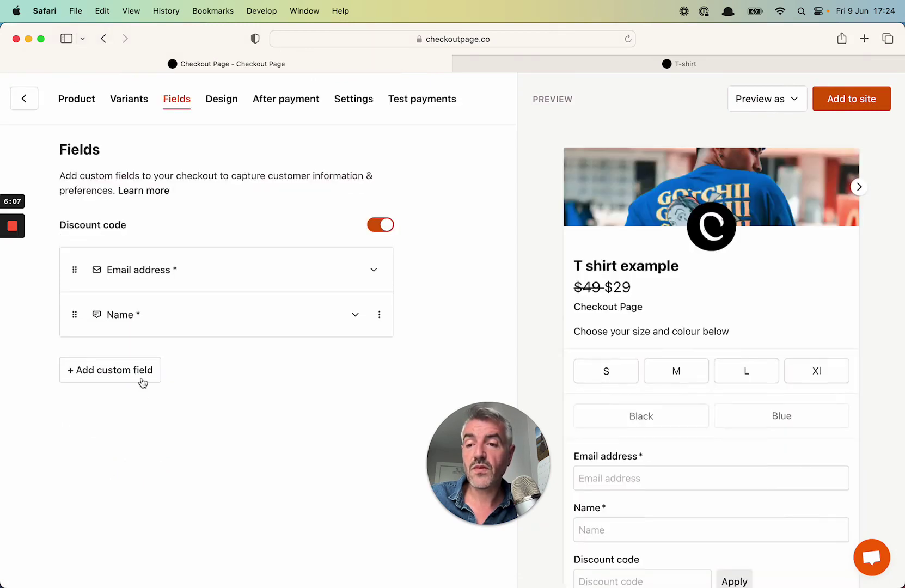
Add a custom field of type Quantity labelled 'Quantity' and save it.
{"action": "left_click", "coordinate": [145, 376]}
{"action": "scroll", "coordinate": [142, 370], "scroll_direction": "down", "scroll_amount": 5}
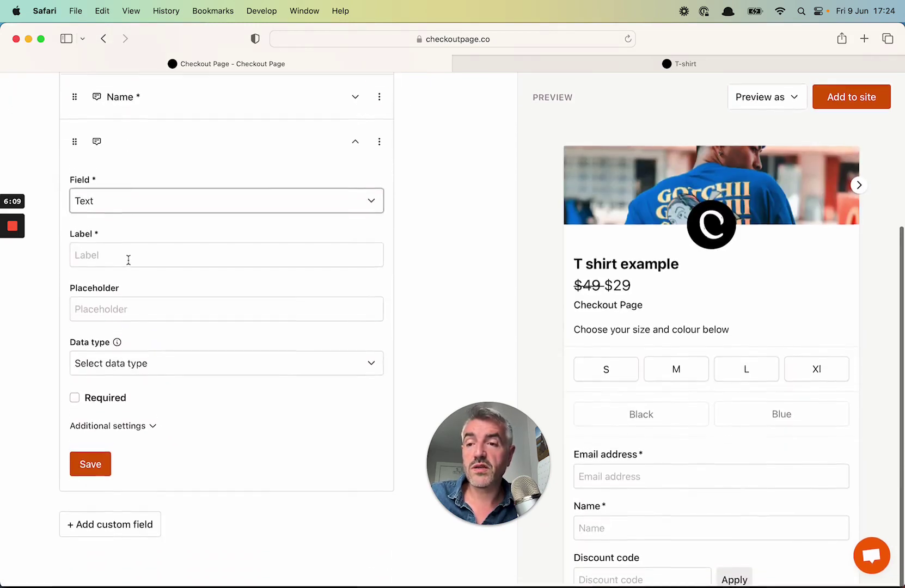
{"action": "left_click", "coordinate": [128, 207]}
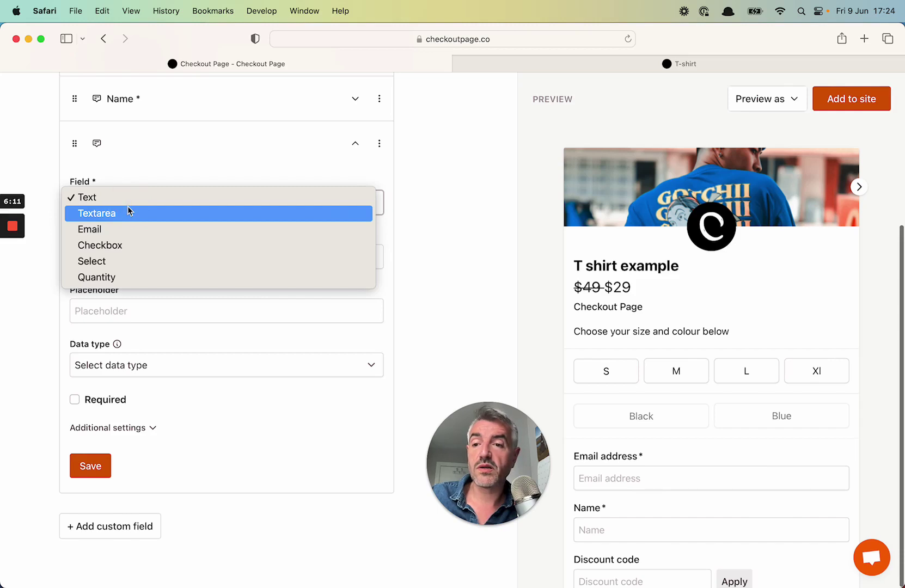
{"action": "left_click", "coordinate": [130, 277]}
{"action": "left_click", "coordinate": [116, 394]}
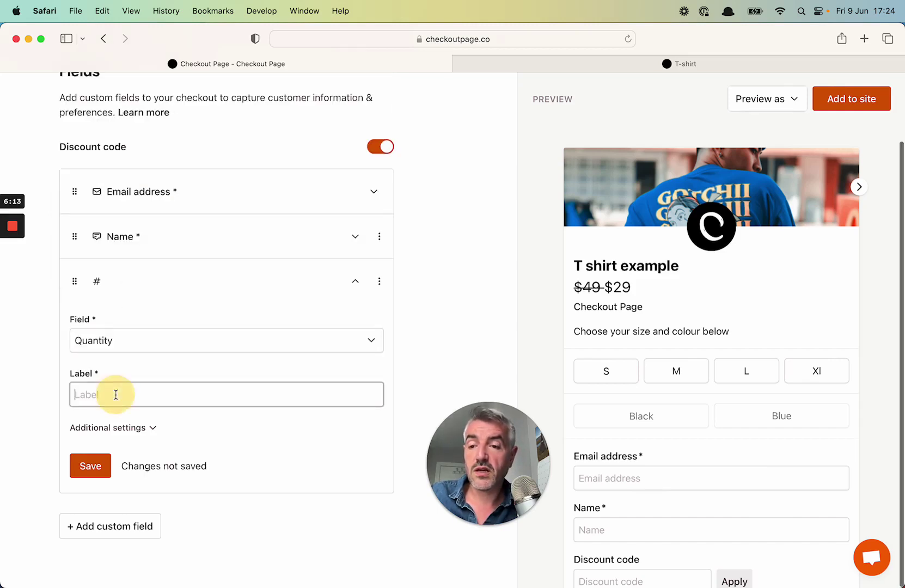
{"action": "type", "text": "Quantity"}
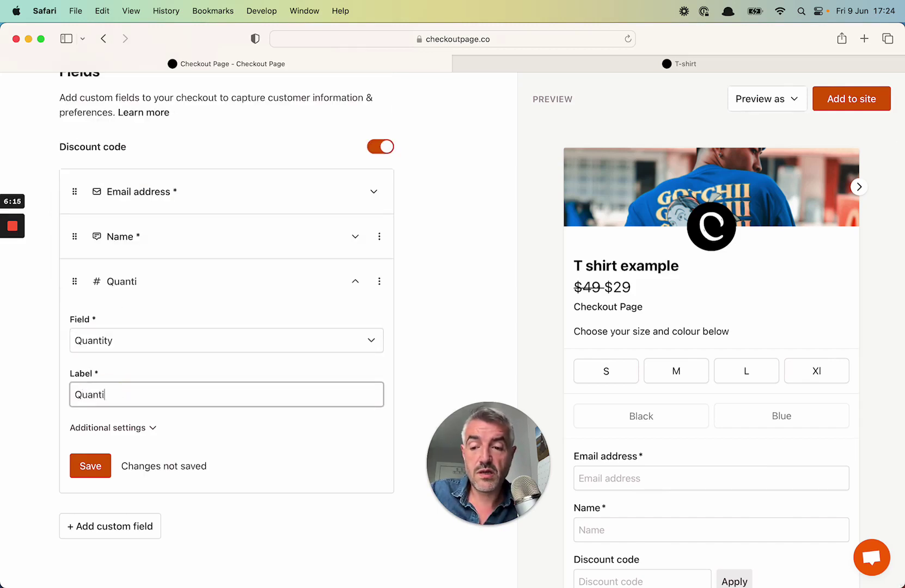
{"action": "left_click", "coordinate": [89, 467]}
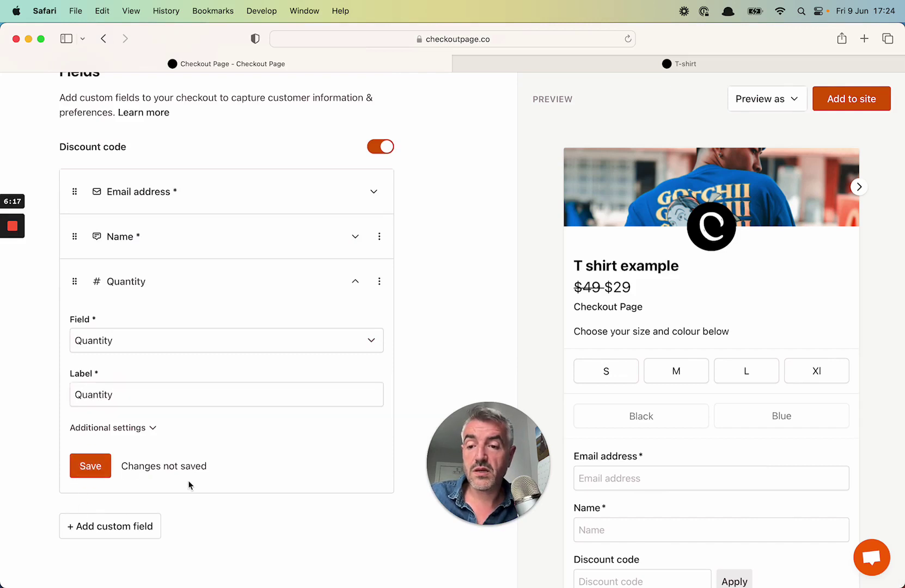
{"action": "left_click", "coordinate": [467, 466]}
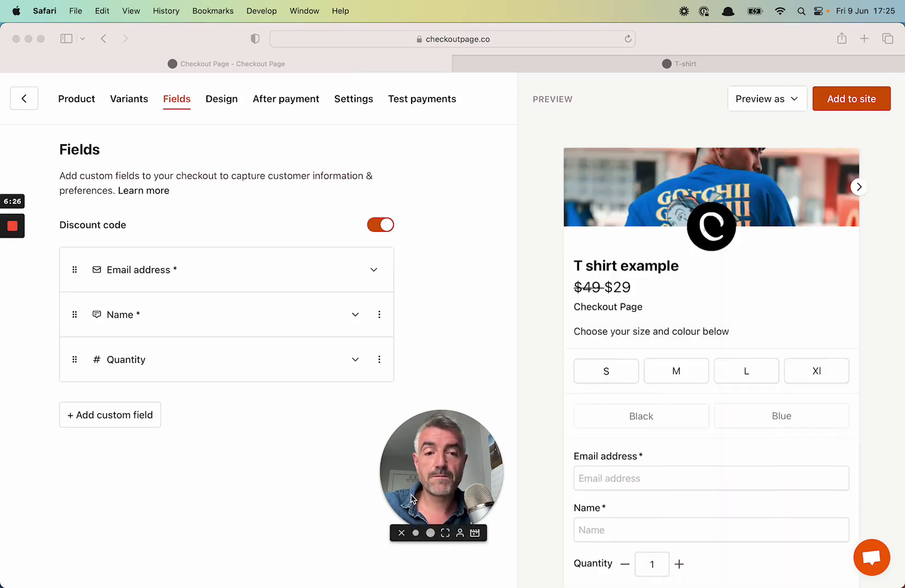
Move Quantity to the top of the field list and Name above Email address.
{"action": "scroll", "coordinate": [610, 469], "scroll_direction": "down", "scroll_amount": 10}
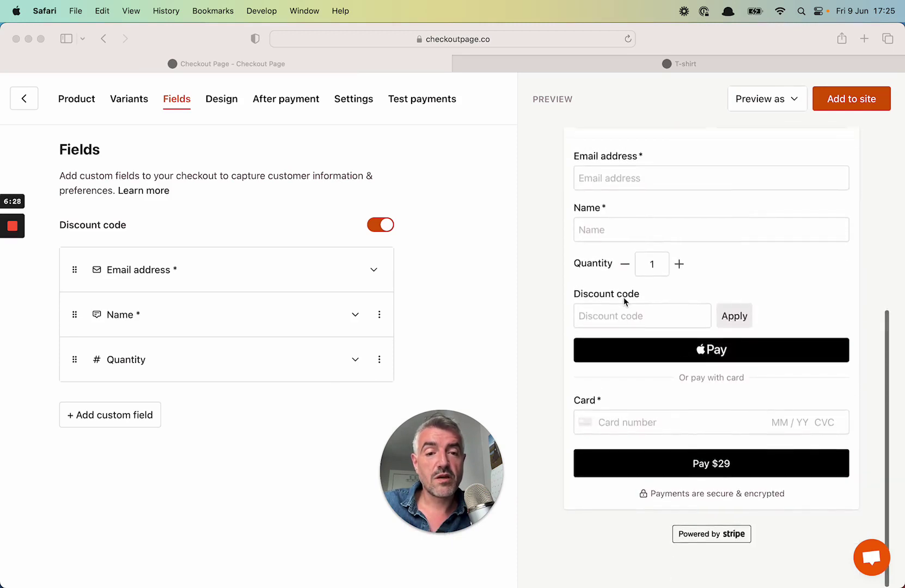
{"action": "scroll", "coordinate": [623, 300], "scroll_direction": "up", "scroll_amount": 2}
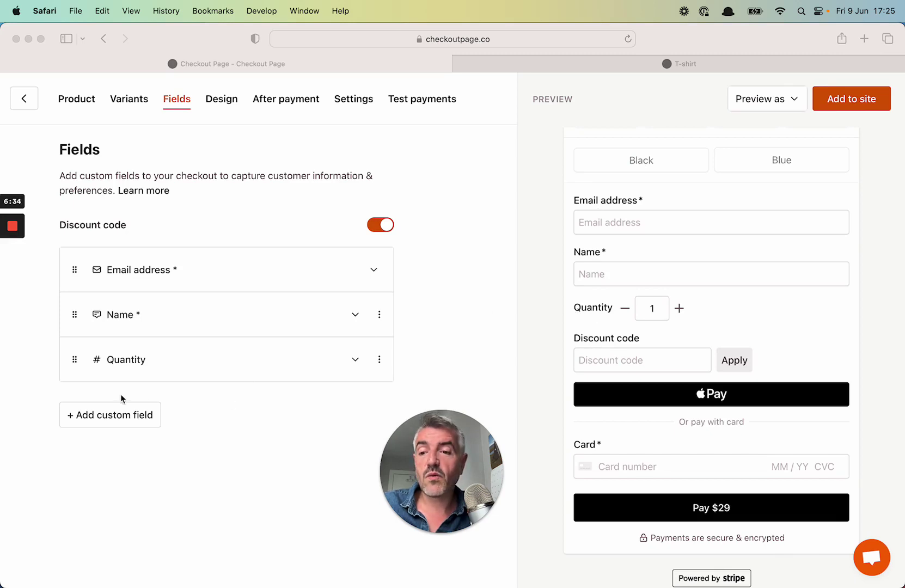
{"action": "left_click_drag", "start_coordinate": [75, 360], "coordinate": [71, 261]}
{"action": "left_click_drag", "start_coordinate": [71, 360], "coordinate": [71, 316]}
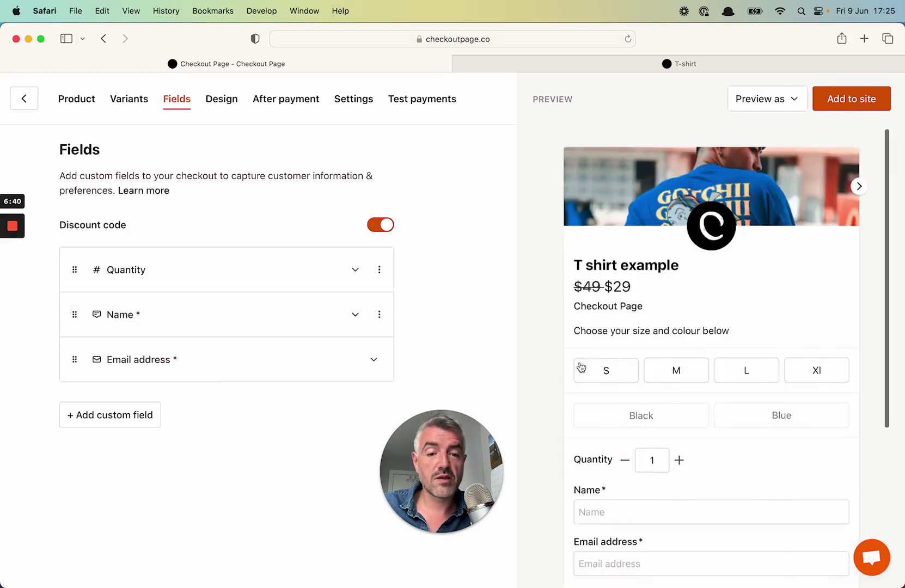
{"action": "scroll", "coordinate": [579, 376], "scroll_direction": "down", "scroll_amount": 5}
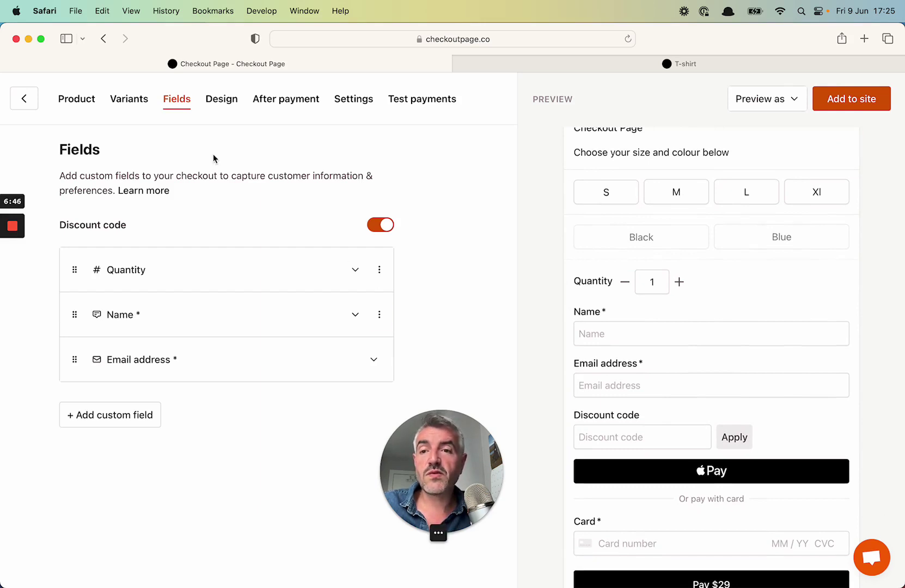
{"action": "scroll", "coordinate": [754, 288], "scroll_direction": "up", "scroll_amount": 5}
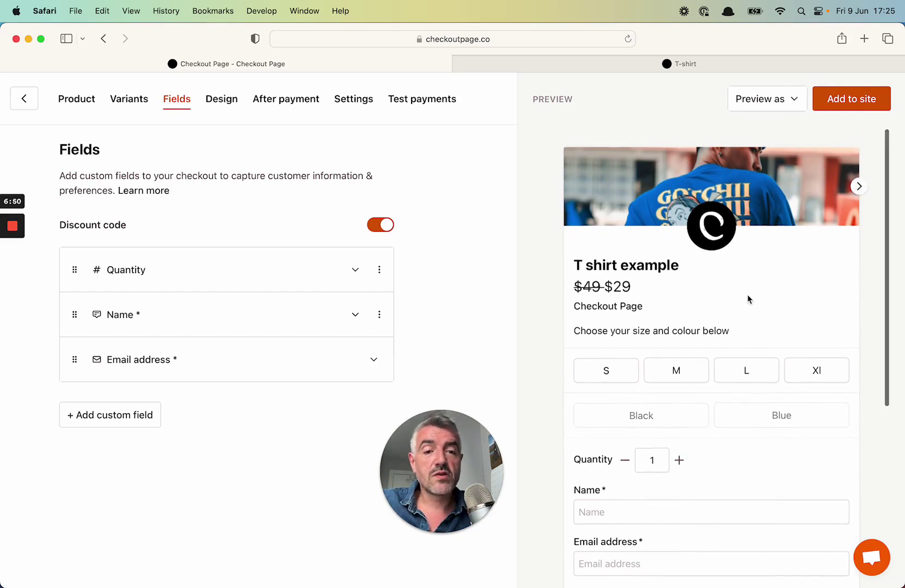
{"action": "scroll", "coordinate": [747, 294], "scroll_direction": "down", "scroll_amount": 2}
{"action": "scroll", "coordinate": [696, 353], "scroll_direction": "down", "scroll_amount": 2}
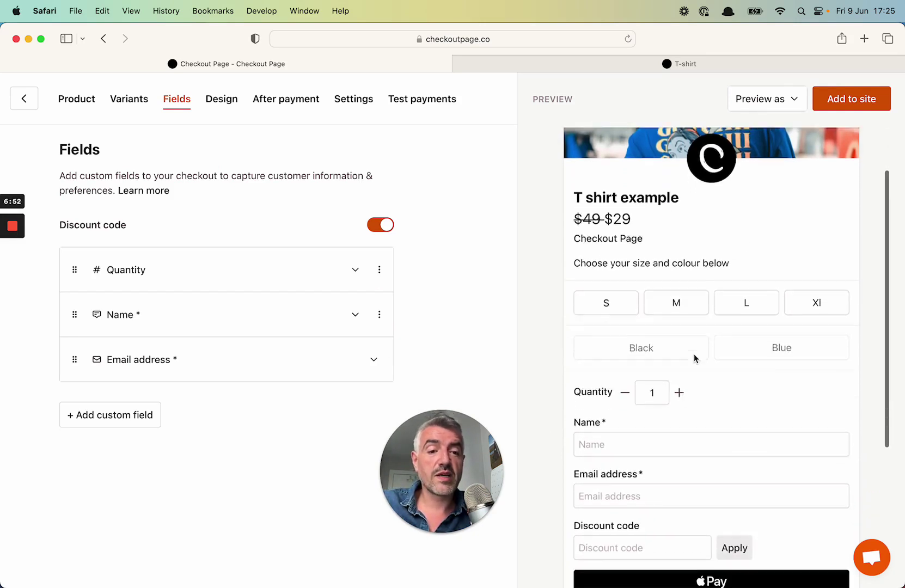
{"action": "scroll", "coordinate": [656, 413], "scroll_direction": "down", "scroll_amount": 2}
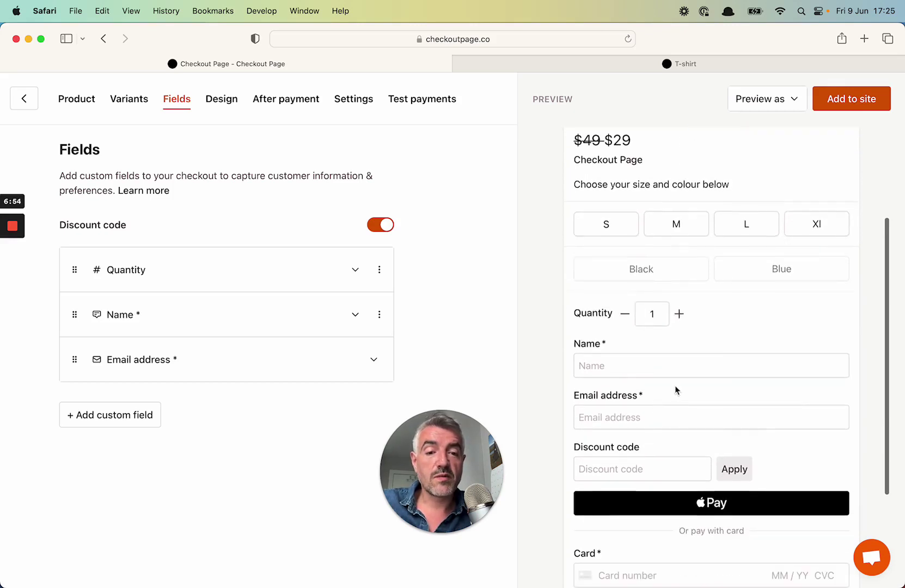
{"action": "scroll", "coordinate": [676, 390], "scroll_direction": "down", "scroll_amount": 2}
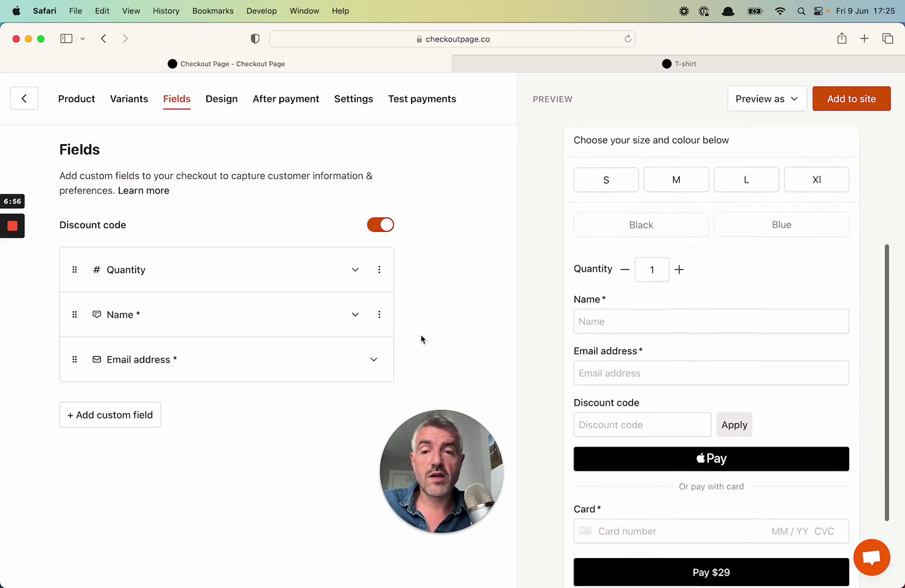
{"action": "scroll", "coordinate": [560, 329], "scroll_direction": "up", "scroll_amount": 1}
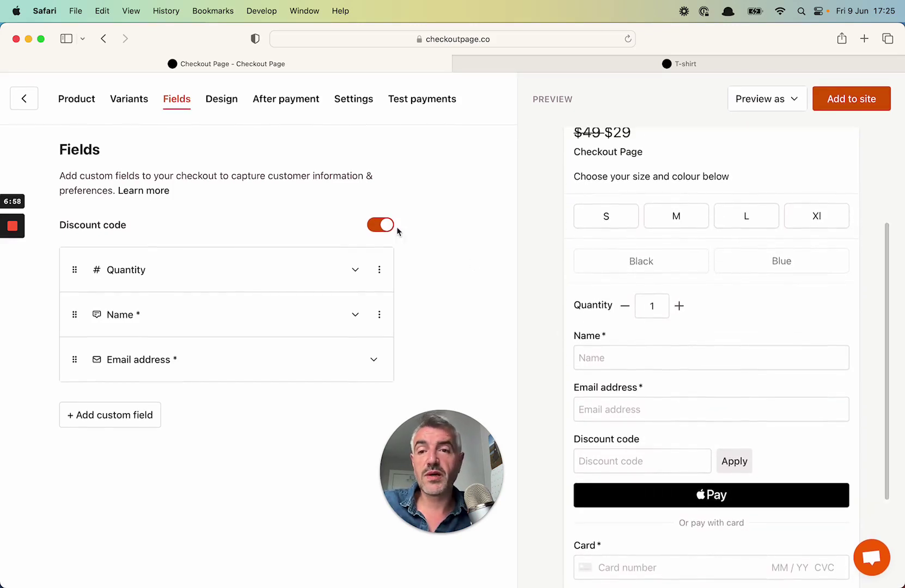
Center-align the product title and price in the design settings.
{"action": "left_click", "coordinate": [232, 113]}
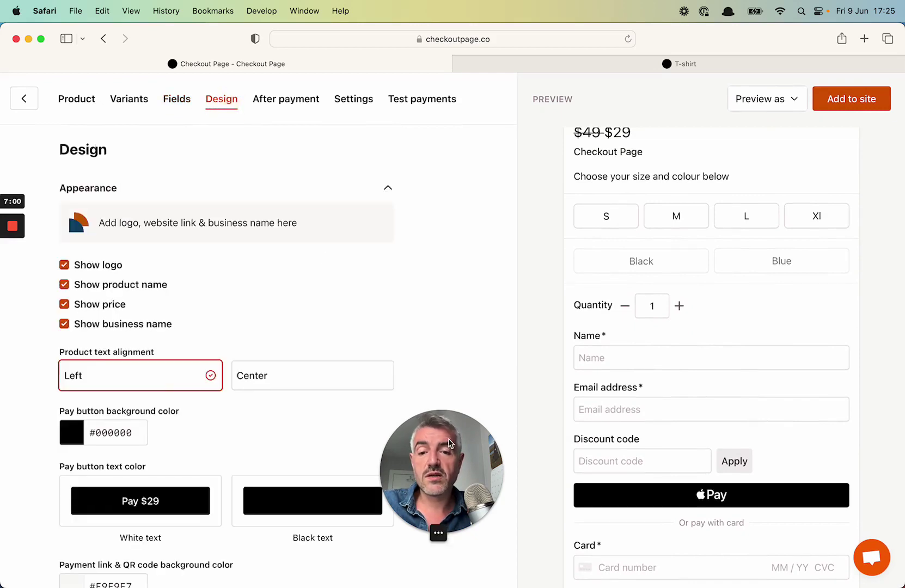
{"action": "left_click_drag", "start_coordinate": [454, 440], "coordinate": [548, 428]}
{"action": "scroll", "coordinate": [591, 291], "scroll_direction": "up", "scroll_amount": 5}
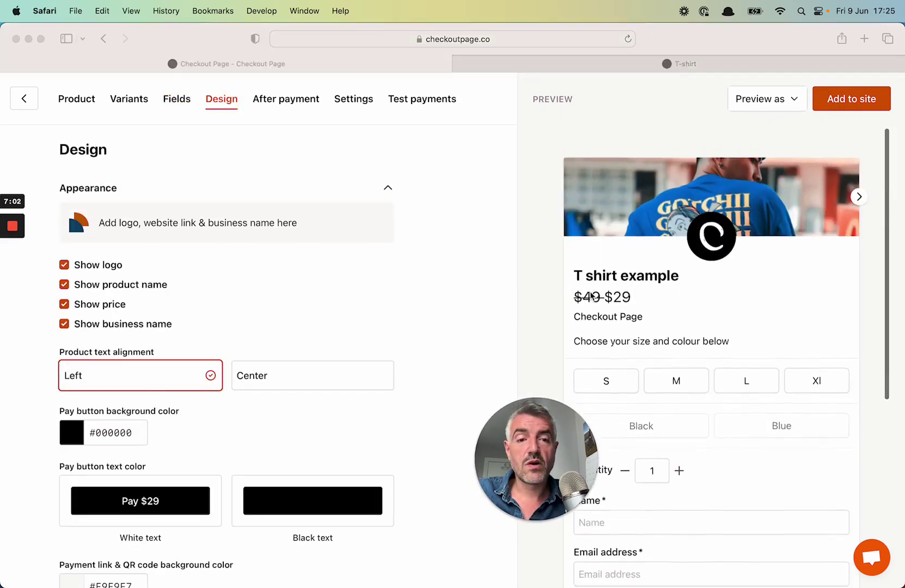
{"action": "scroll", "coordinate": [315, 349], "scroll_direction": "down", "scroll_amount": 1}
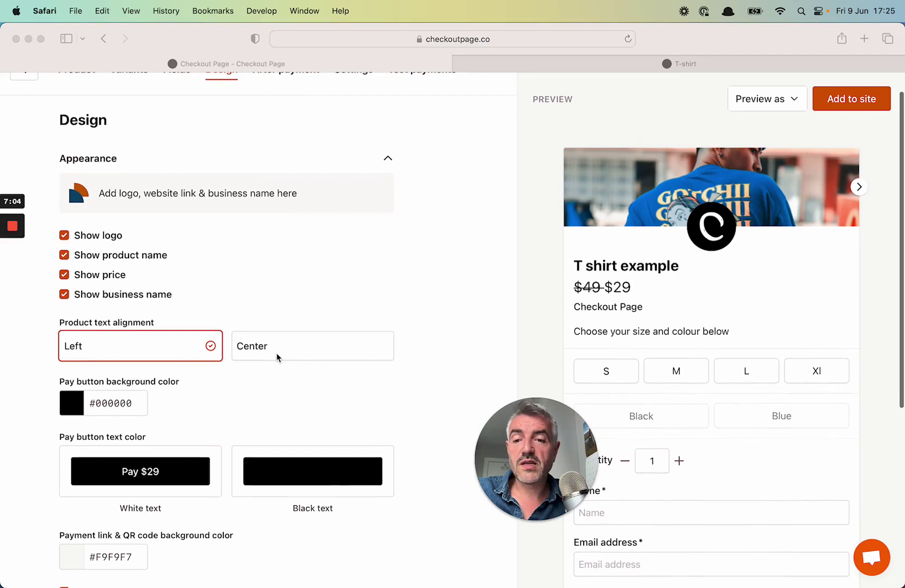
{"action": "left_click", "coordinate": [277, 347]}
{"action": "scroll", "coordinate": [281, 400], "scroll_direction": "down", "scroll_amount": 8}
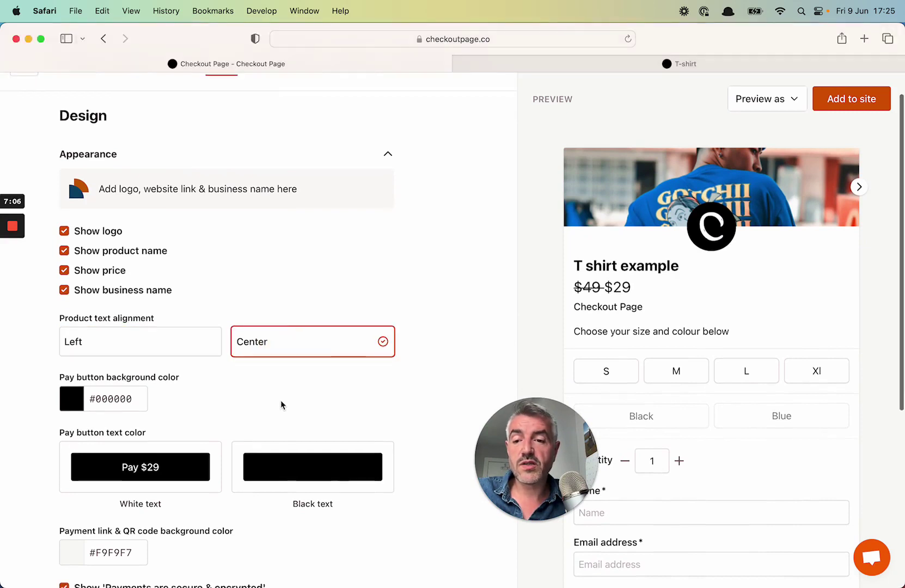
Give the pay button a #e127a8 magenta background with white text and save.
{"action": "left_click", "coordinate": [70, 132]}
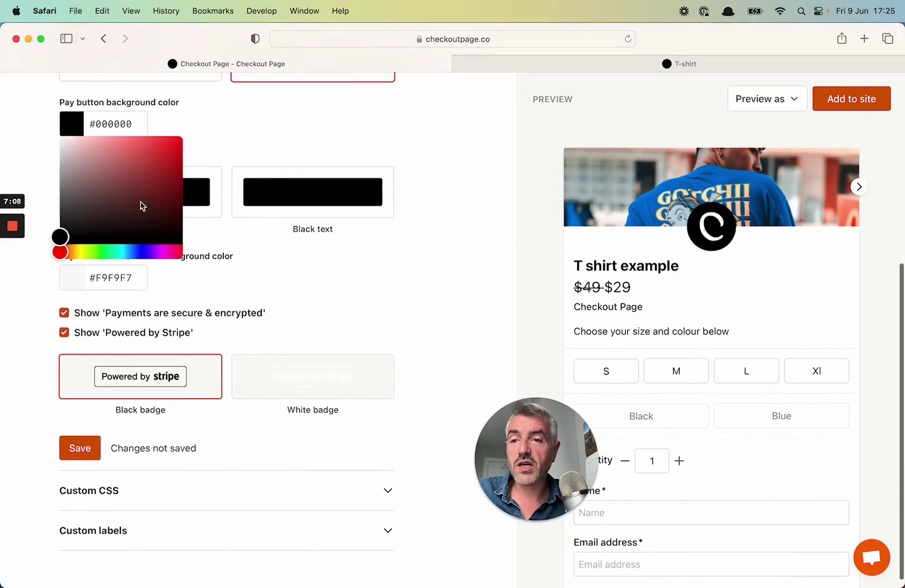
{"action": "left_click", "coordinate": [168, 252]}
{"action": "left_click", "coordinate": [162, 148]}
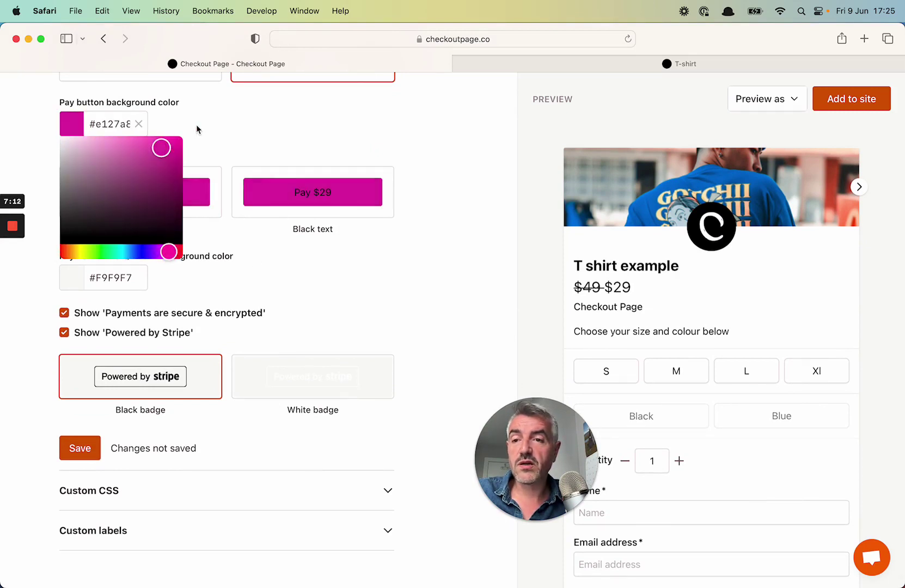
{"action": "left_click", "coordinate": [181, 195]}
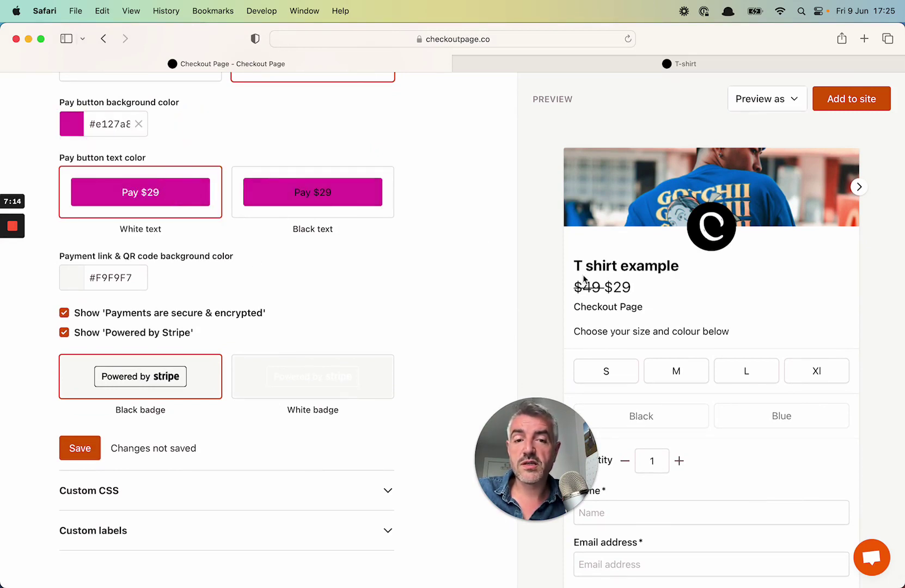
{"action": "scroll", "coordinate": [566, 332], "scroll_direction": "down", "scroll_amount": 10}
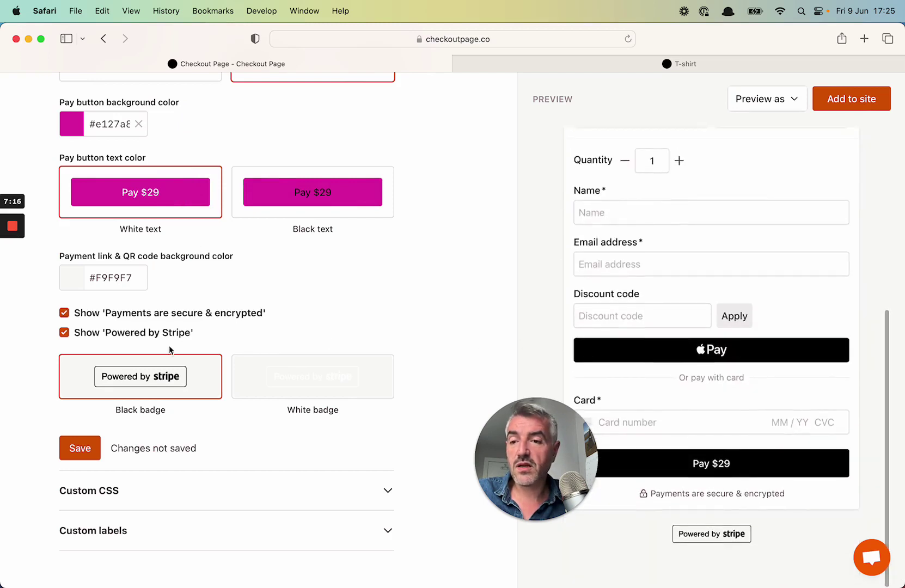
{"action": "left_click", "coordinate": [82, 448]}
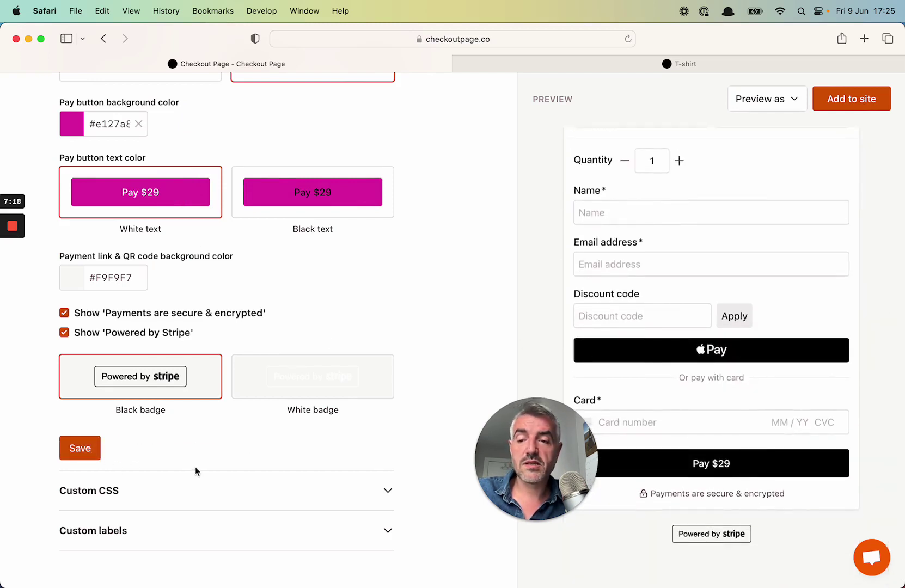
{"action": "left_click_drag", "start_coordinate": [536, 458], "coordinate": [358, 371]}
{"action": "scroll", "coordinate": [595, 395], "scroll_direction": "down", "scroll_amount": 6}
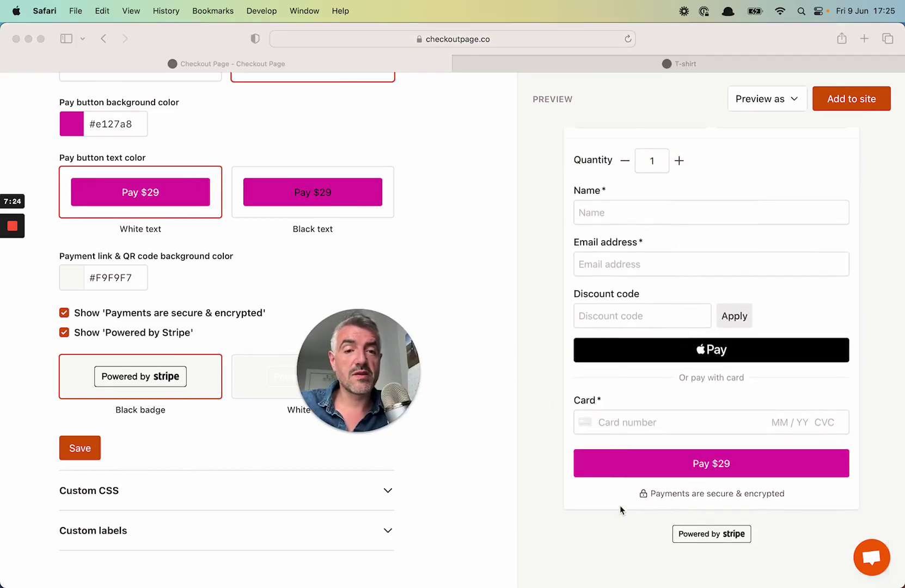
{"action": "scroll", "coordinate": [602, 312], "scroll_direction": "down", "scroll_amount": 1}
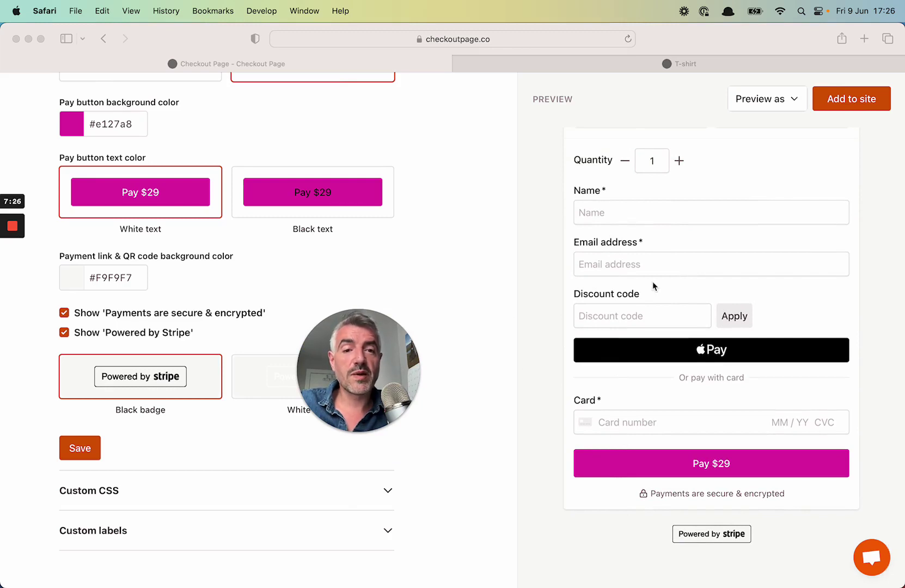
{"action": "scroll", "coordinate": [653, 282], "scroll_direction": "up", "scroll_amount": 5}
{"action": "scroll", "coordinate": [653, 281], "scroll_direction": "down", "scroll_amount": 5}
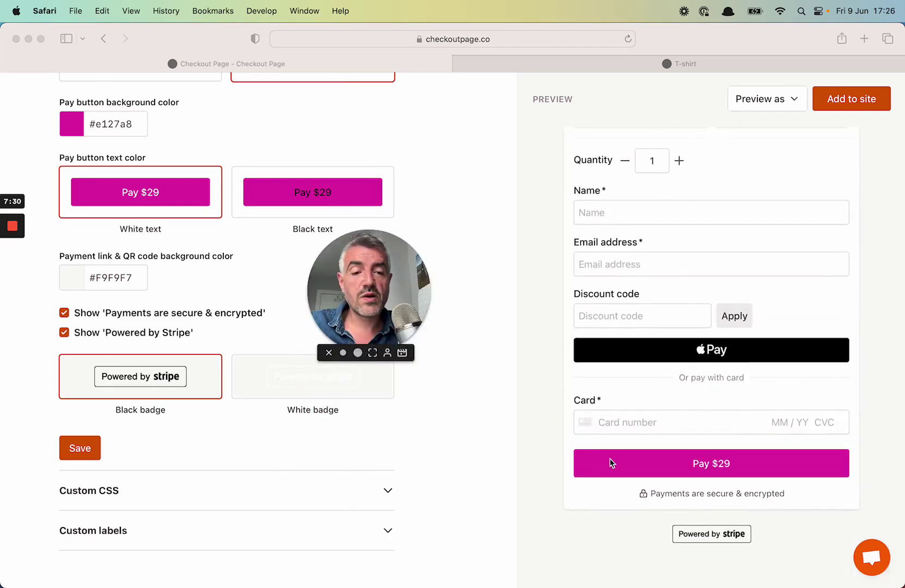
Expand the Custom labels settings.
{"action": "left_click", "coordinate": [440, 482]}
{"action": "left_click", "coordinate": [348, 533]}
{"action": "scroll", "coordinate": [338, 512], "scroll_direction": "down", "scroll_amount": 10}
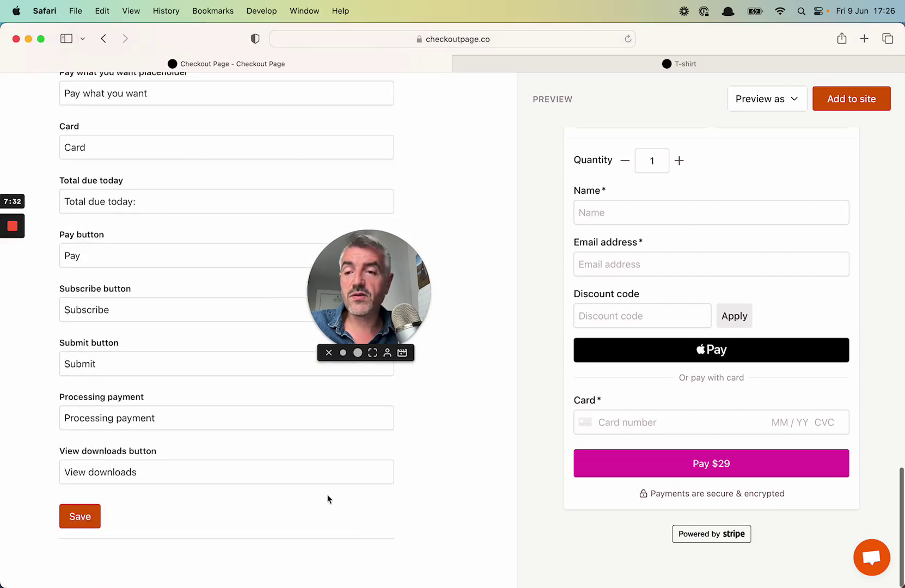
{"action": "scroll", "coordinate": [265, 218], "scroll_direction": "up", "scroll_amount": 1}
{"action": "scroll", "coordinate": [265, 209], "scroll_direction": "up", "scroll_amount": 15}
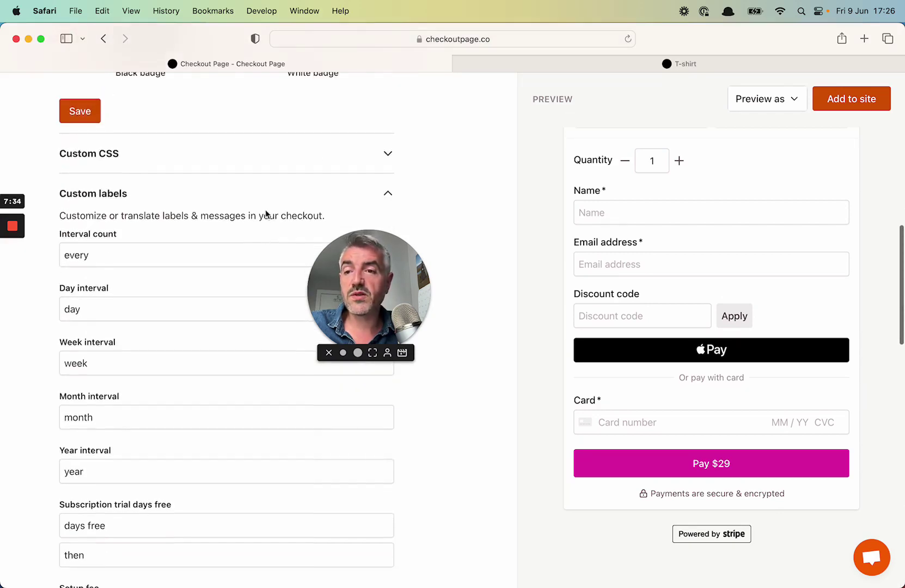
{"action": "scroll", "coordinate": [138, 213], "scroll_direction": "down", "scroll_amount": 12}
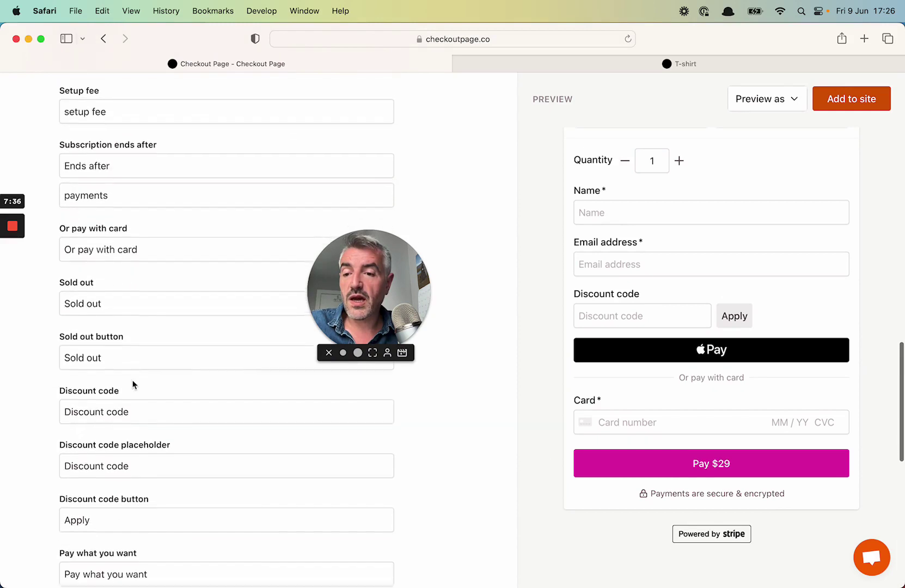
{"action": "scroll", "coordinate": [132, 380], "scroll_direction": "down", "scroll_amount": 3}
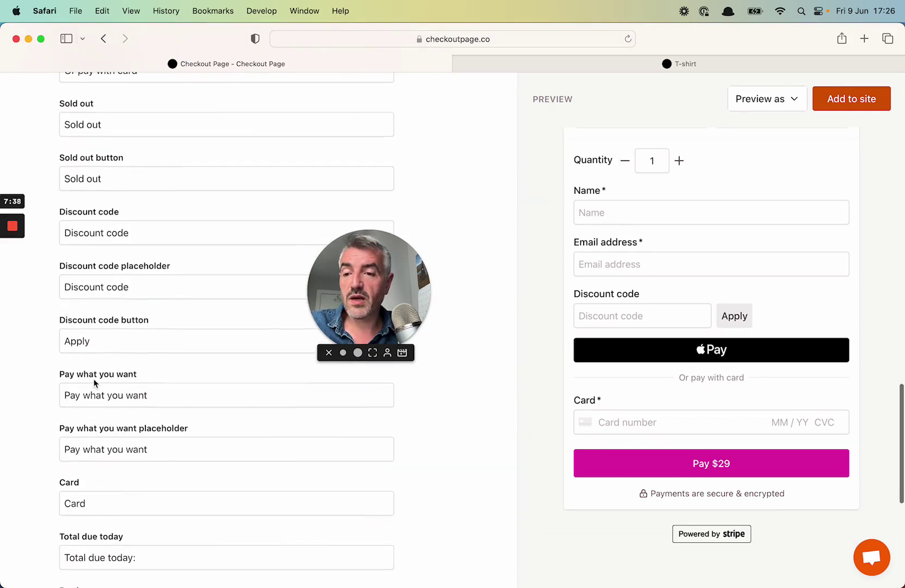
{"action": "scroll", "coordinate": [99, 416], "scroll_direction": "down", "scroll_amount": 4}
Replace the pay button label 'Pay' with 'Buy Now' and save.
{"action": "left_click", "coordinate": [99, 486]}
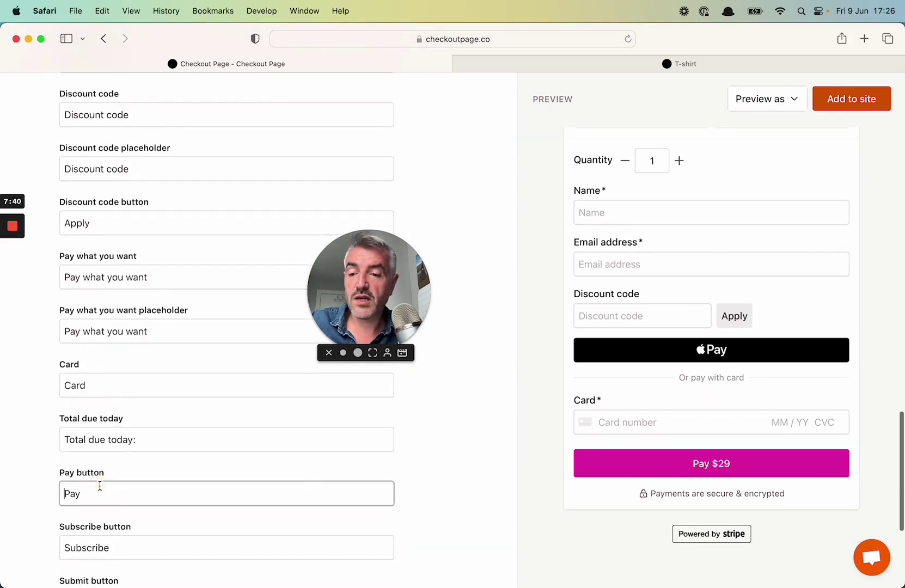
{"action": "double_click", "coordinate": [100, 485]}
{"action": "type", "text": "Buy"}
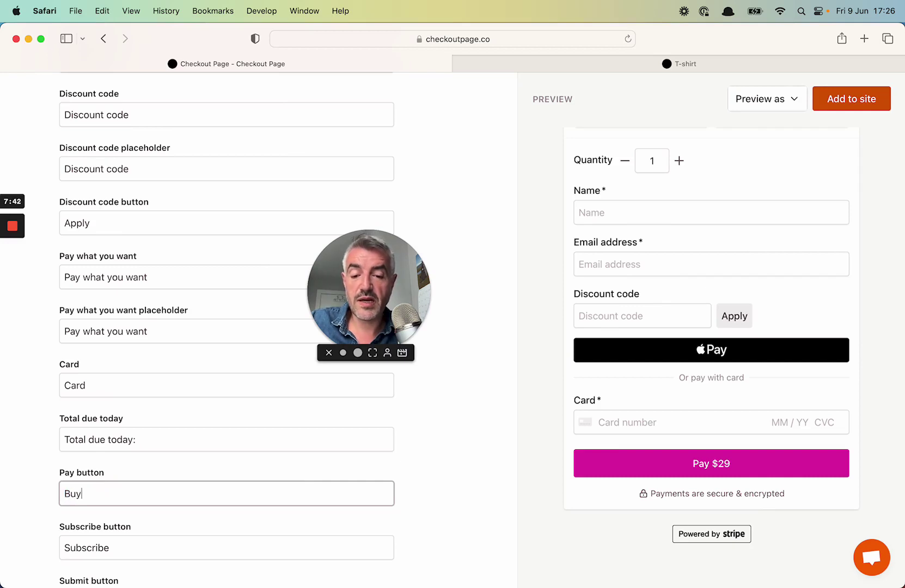
{"action": "type", "text": " Now"}
{"action": "scroll", "coordinate": [89, 506], "scroll_direction": "down", "scroll_amount": 8}
{"action": "left_click", "coordinate": [91, 516]}
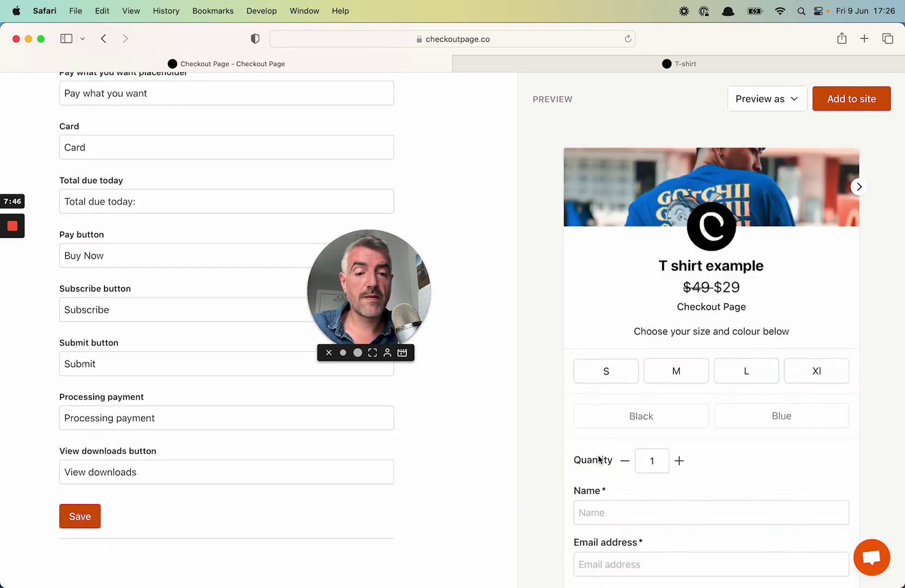
{"action": "scroll", "coordinate": [599, 459], "scroll_direction": "down", "scroll_amount": 5}
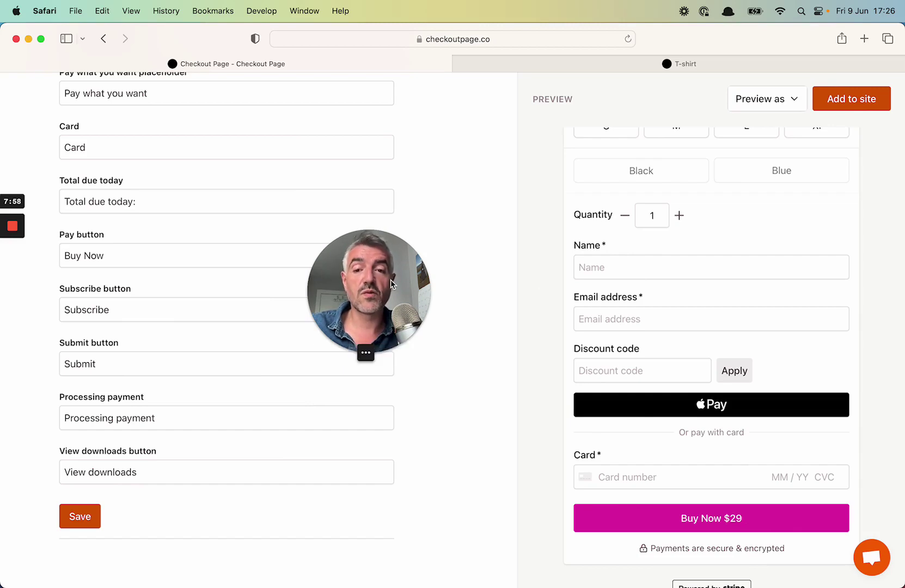
{"action": "left_click_drag", "start_coordinate": [391, 279], "coordinate": [427, 359]}
{"action": "scroll", "coordinate": [472, 205], "scroll_direction": "up", "scroll_amount": 10}
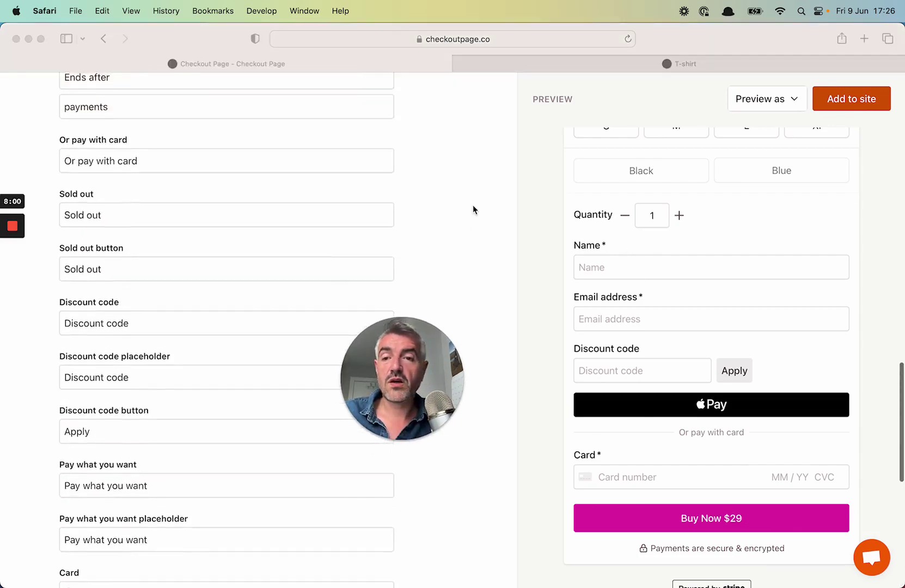
{"action": "scroll", "coordinate": [472, 205], "scroll_direction": "up", "scroll_amount": 15}
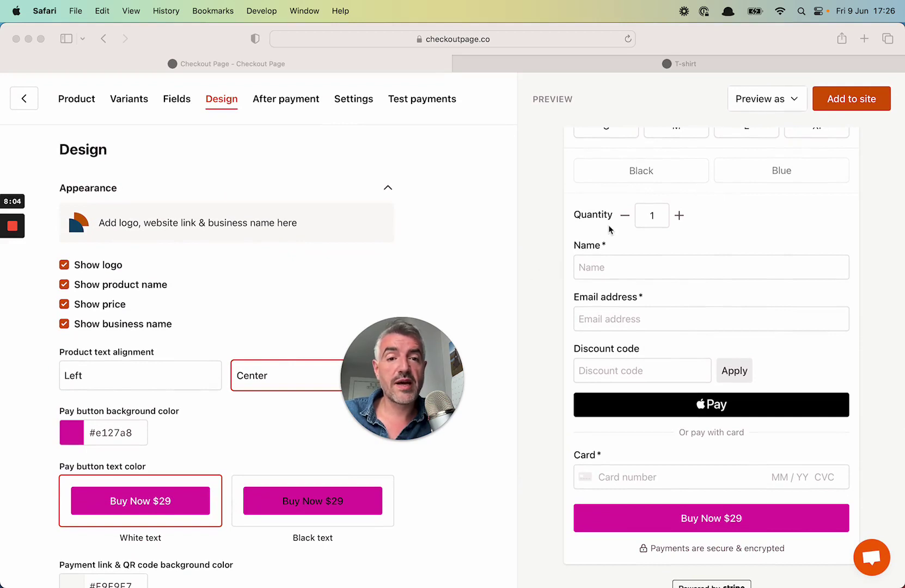
Enable Apple Pay as an express checkout payment method and save.
{"action": "scroll", "coordinate": [608, 227], "scroll_direction": "up", "scroll_amount": 5}
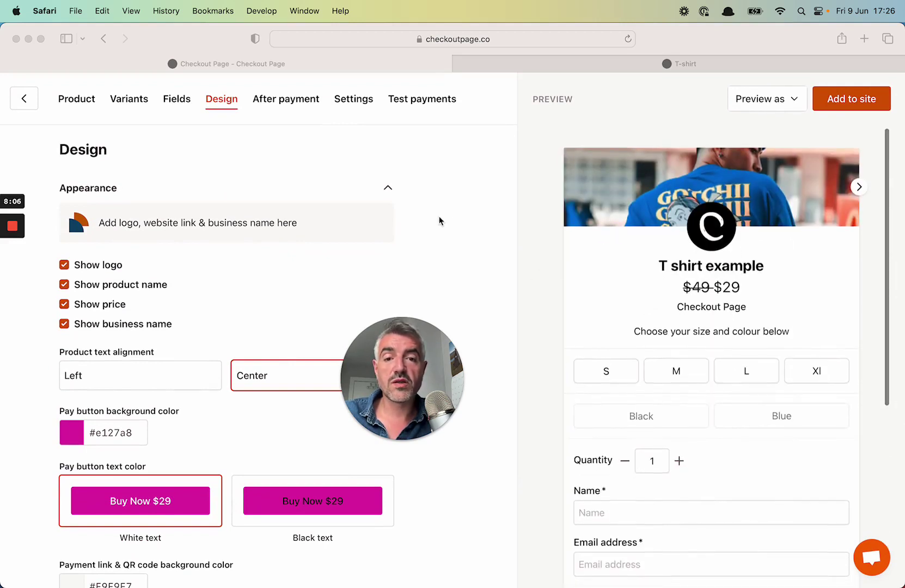
{"action": "scroll", "coordinate": [440, 220], "scroll_direction": "down", "scroll_amount": 2}
{"action": "scroll", "coordinate": [607, 301], "scroll_direction": "down", "scroll_amount": 4}
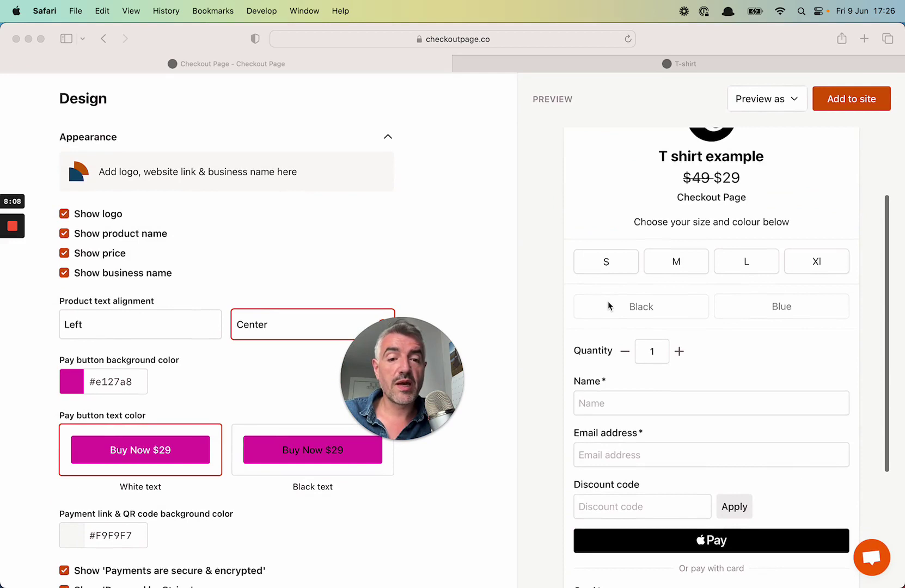
{"action": "scroll", "coordinate": [607, 301], "scroll_direction": "up", "scroll_amount": 3}
{"action": "scroll", "coordinate": [484, 194], "scroll_direction": "up", "scroll_amount": 2}
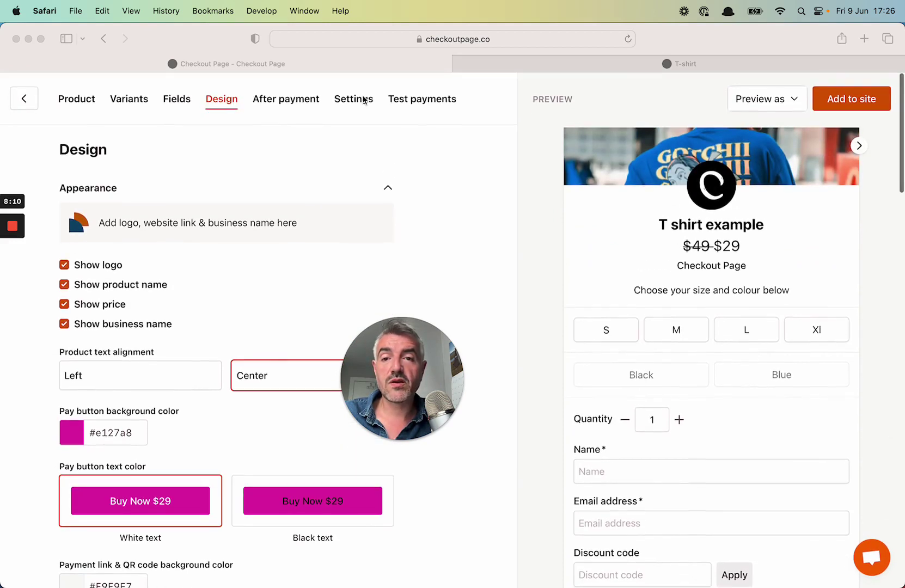
{"action": "left_click", "coordinate": [364, 100]}
{"action": "left_click", "coordinate": [363, 99]}
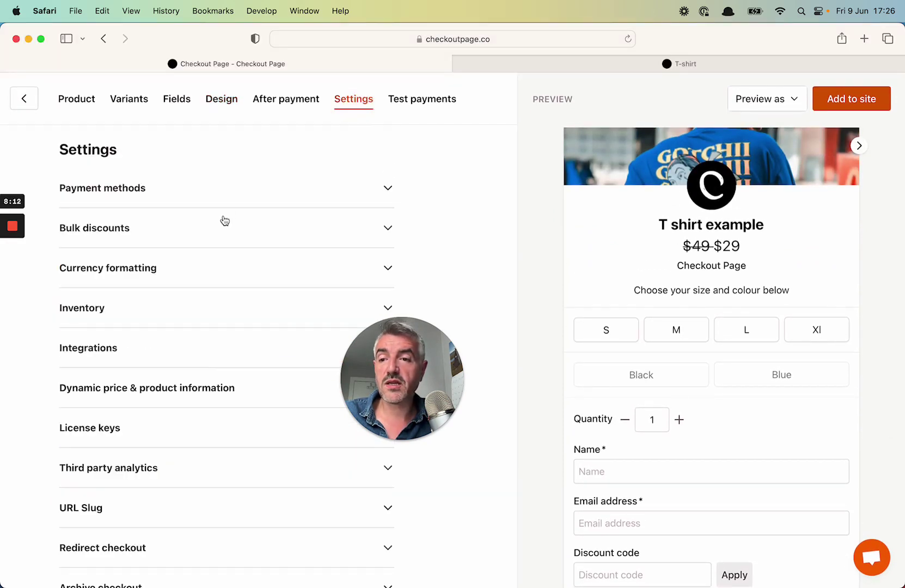
{"action": "left_click", "coordinate": [218, 187]}
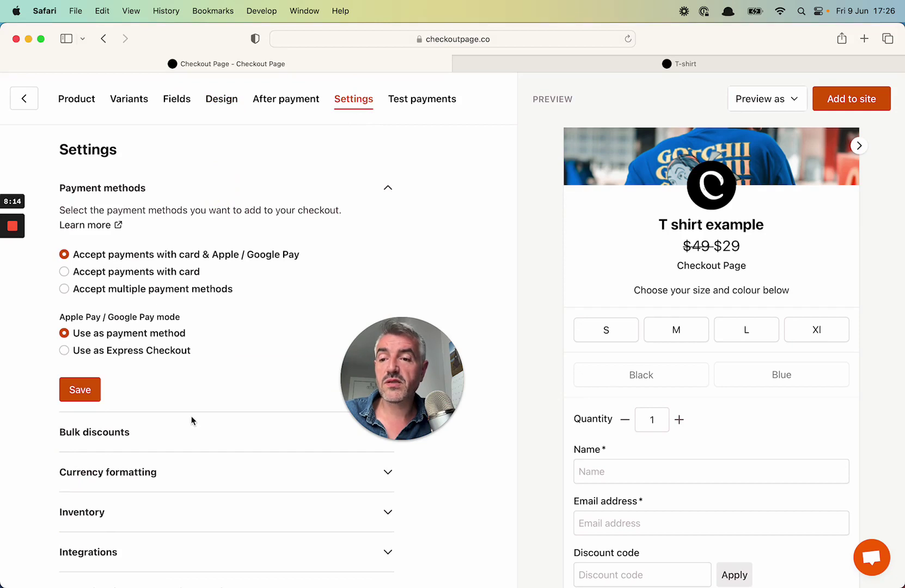
{"action": "left_click", "coordinate": [157, 352]}
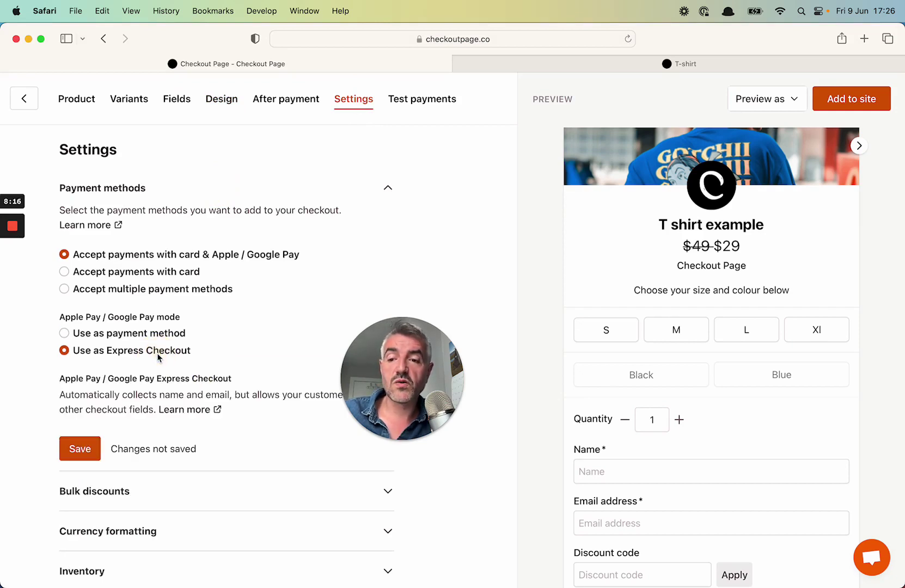
{"action": "left_click", "coordinate": [80, 449]}
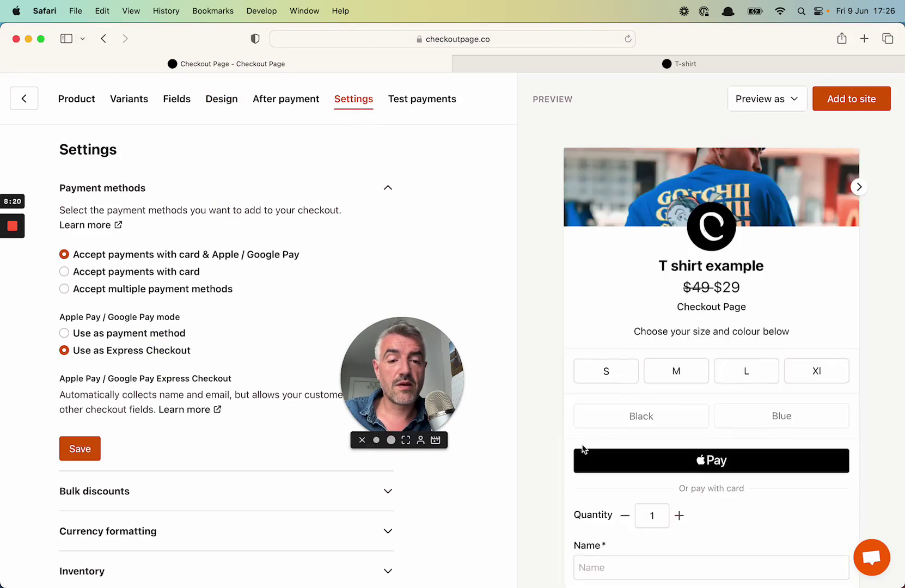
Open the T shirt example payment link from Add to site in a new tab.
{"action": "scroll", "coordinate": [599, 455], "scroll_direction": "down", "scroll_amount": 2}
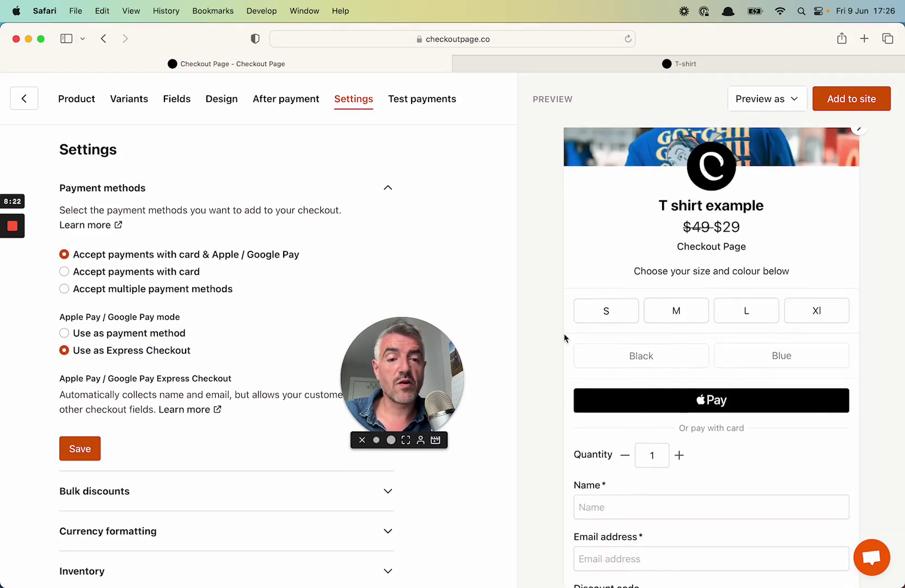
{"action": "scroll", "coordinate": [569, 340], "scroll_direction": "down", "scroll_amount": 2}
{"action": "scroll", "coordinate": [587, 241], "scroll_direction": "up", "scroll_amount": 1}
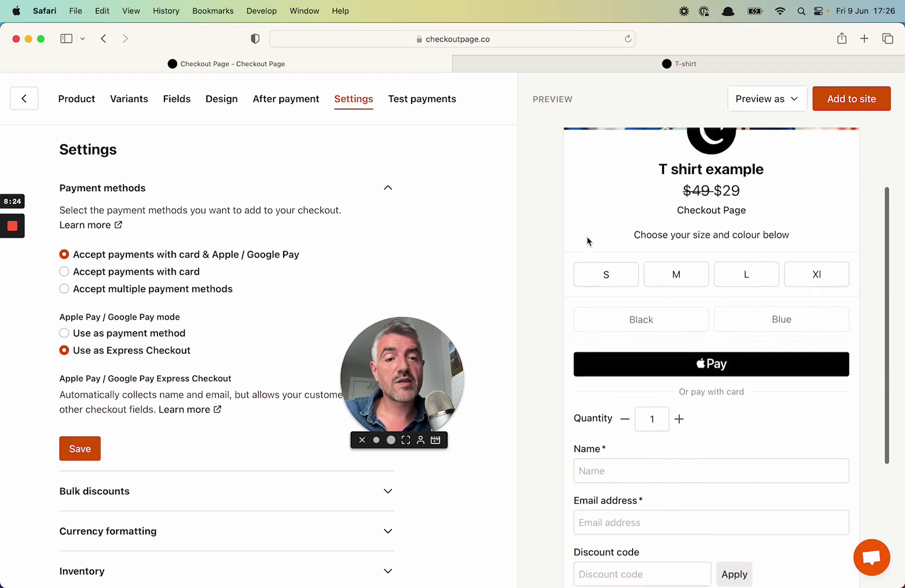
{"action": "scroll", "coordinate": [663, 383], "scroll_direction": "down", "scroll_amount": 3}
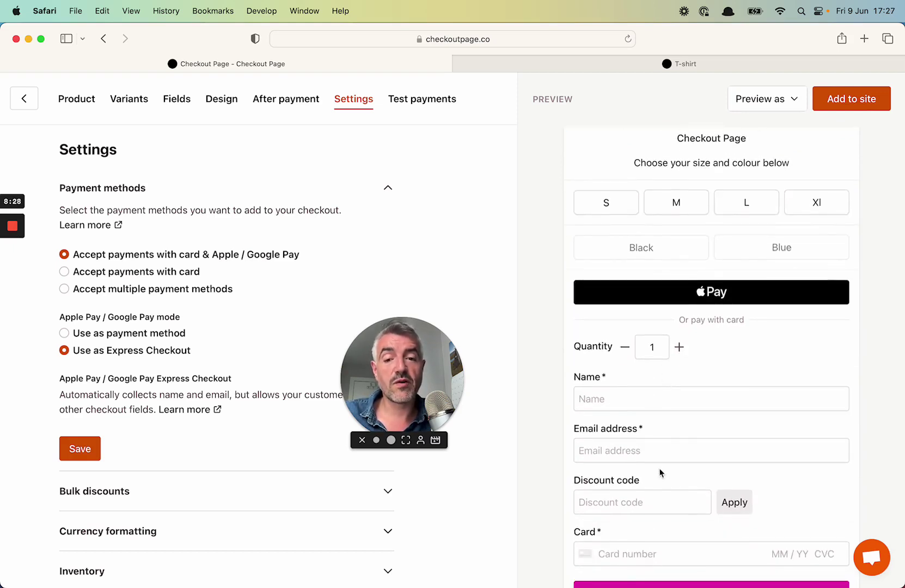
{"action": "scroll", "coordinate": [592, 388], "scroll_direction": "up", "scroll_amount": 6}
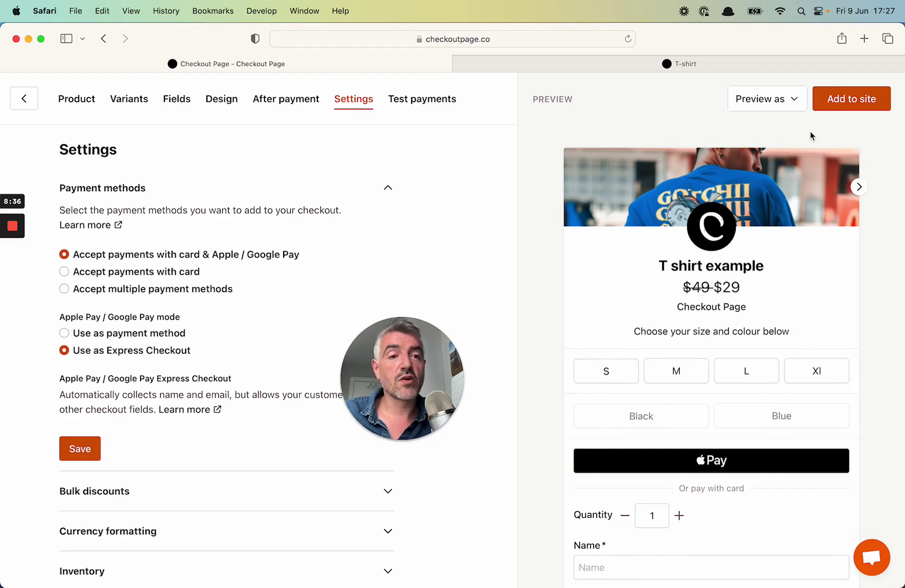
{"action": "left_click", "coordinate": [825, 106]}
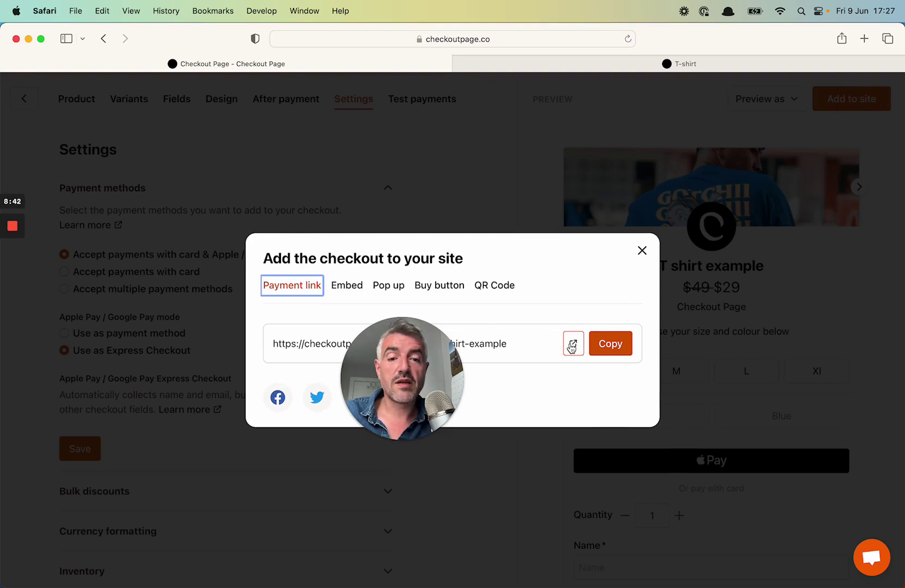
{"action": "left_click_drag", "start_coordinate": [411, 379], "coordinate": [421, 493]}
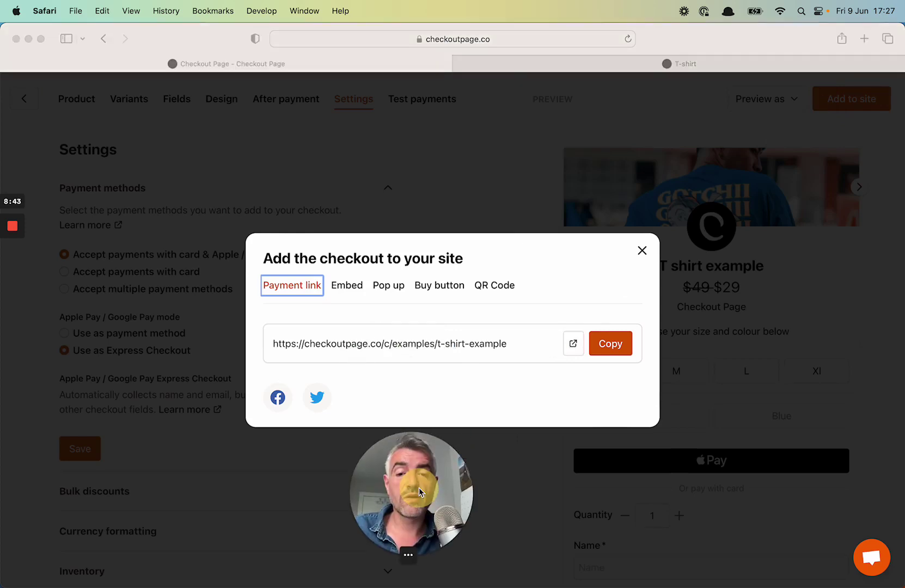
{"action": "left_click", "coordinate": [574, 344]}
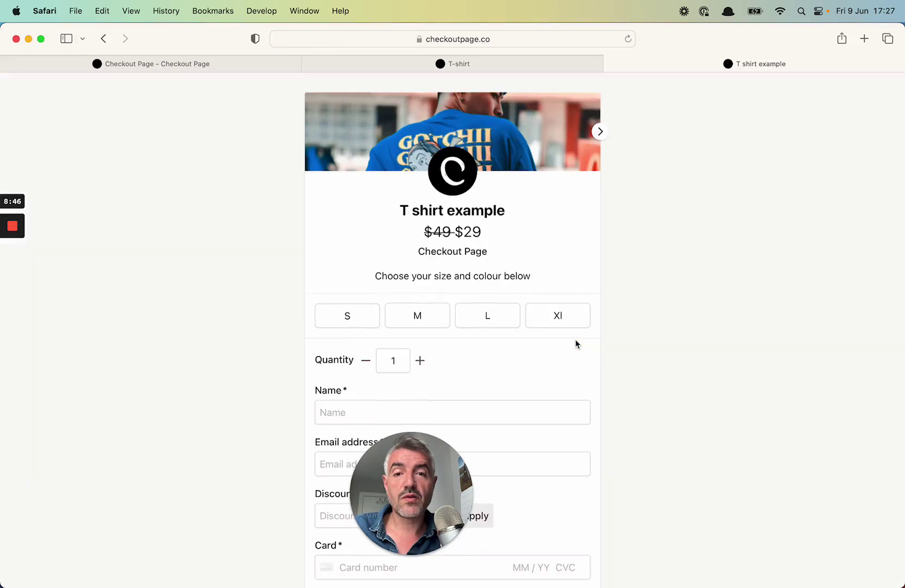
Choose size L and colour Blue on the live checkout.
{"action": "left_click_drag", "start_coordinate": [420, 522], "coordinate": [764, 414]}
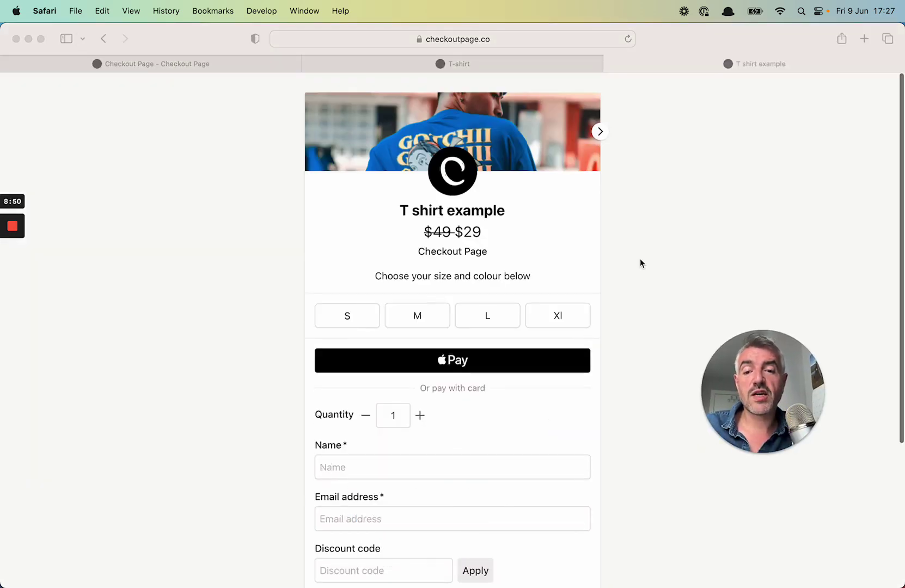
{"action": "scroll", "coordinate": [641, 263], "scroll_direction": "down", "scroll_amount": 3}
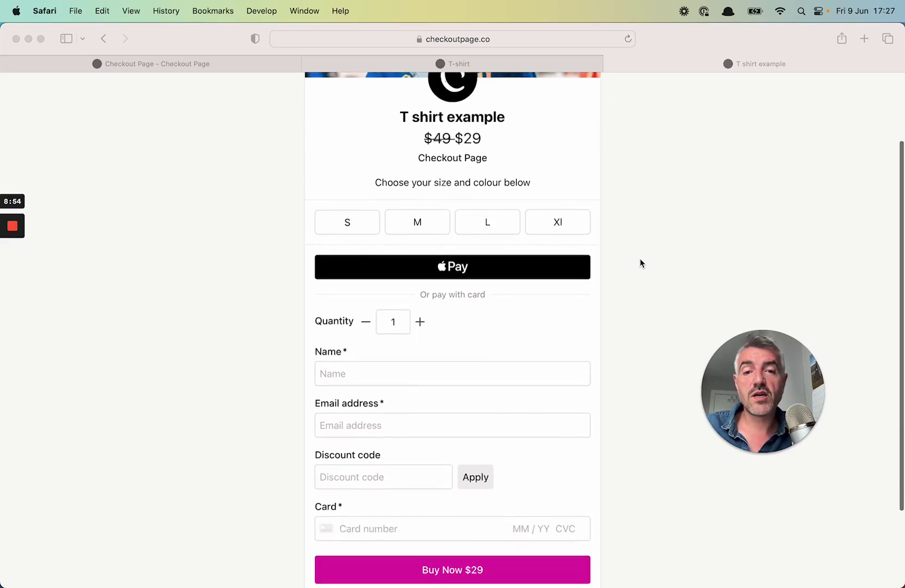
{"action": "scroll", "coordinate": [640, 264], "scroll_direction": "down", "scroll_amount": 2}
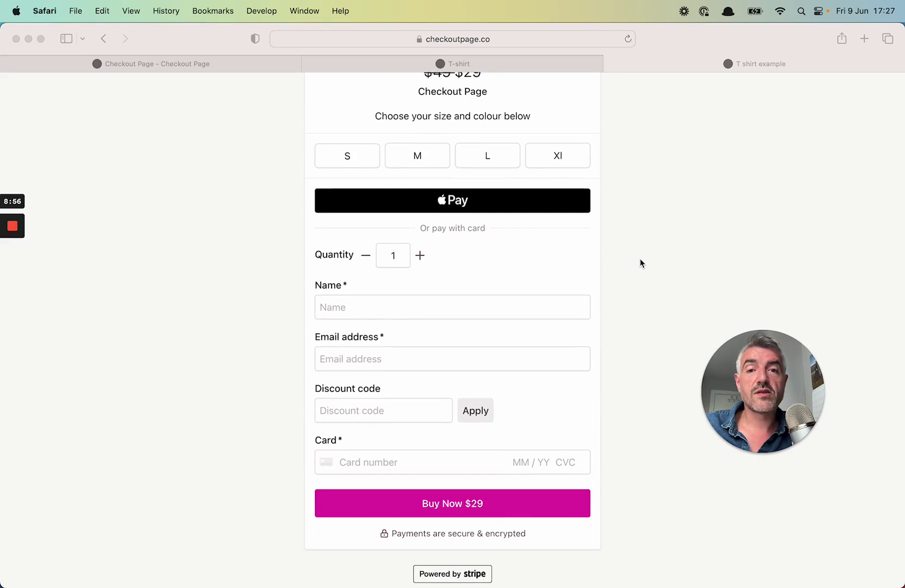
{"action": "scroll", "coordinate": [640, 263], "scroll_direction": "down", "scroll_amount": 1}
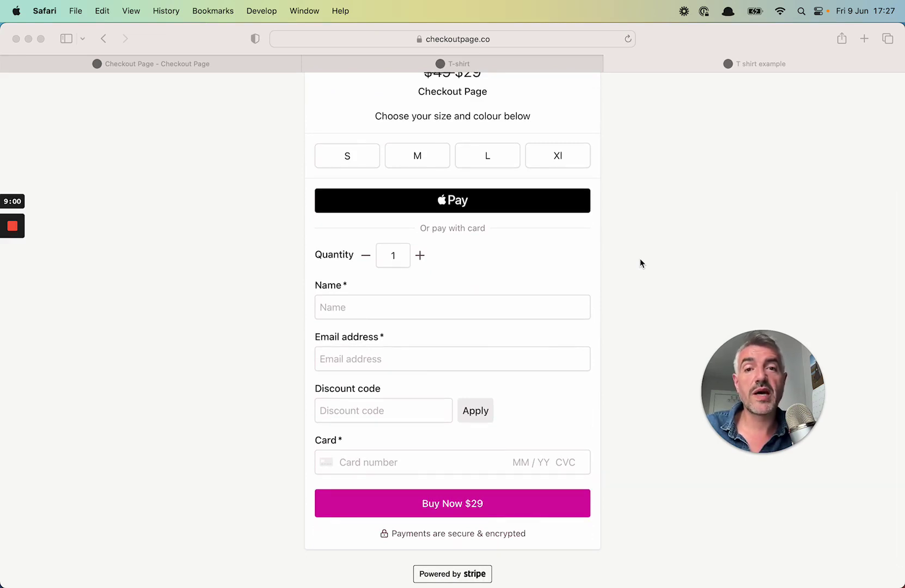
{"action": "scroll", "coordinate": [640, 263], "scroll_direction": "up", "scroll_amount": 1}
{"action": "scroll", "coordinate": [640, 263], "scroll_direction": "up", "scroll_amount": 5}
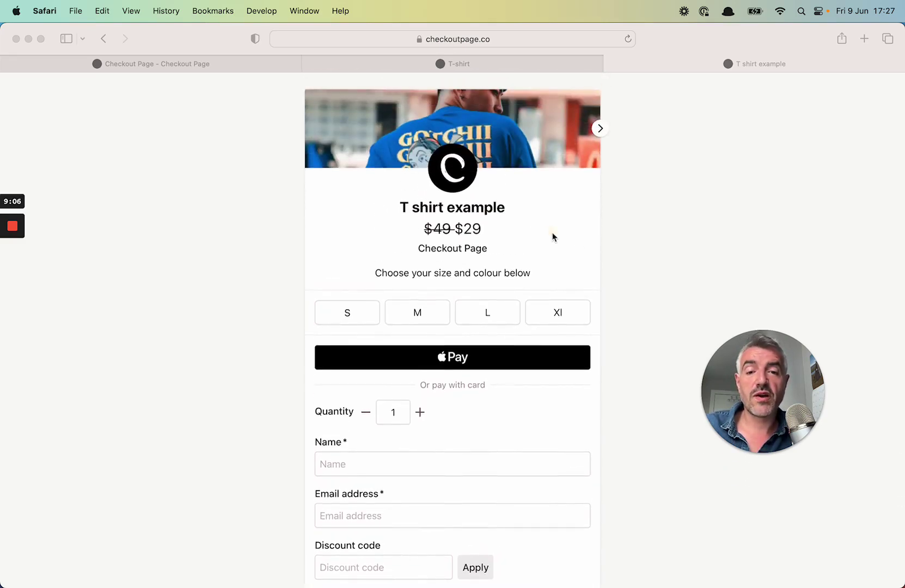
{"action": "left_click", "coordinate": [553, 237]}
{"action": "scroll", "coordinate": [507, 341], "scroll_direction": "up", "scroll_amount": 1}
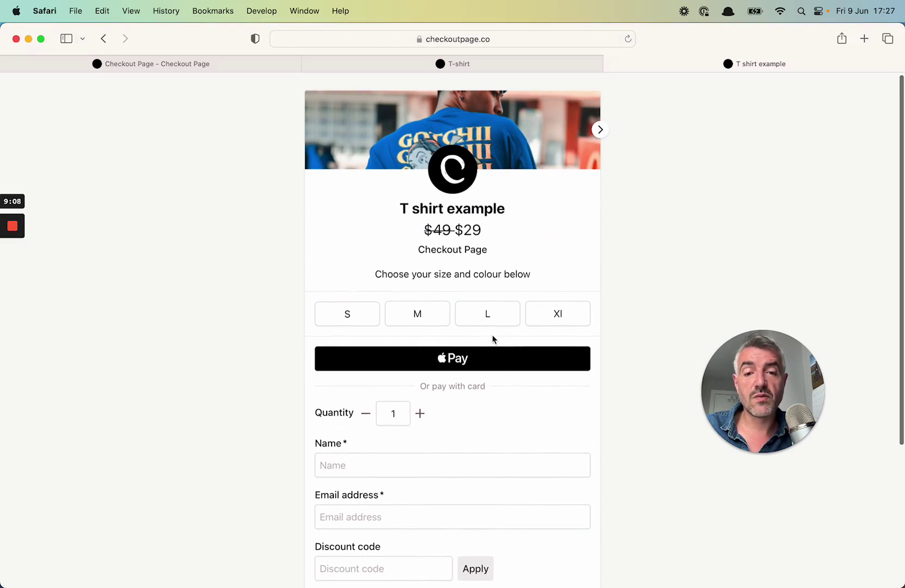
{"action": "left_click", "coordinate": [489, 315]}
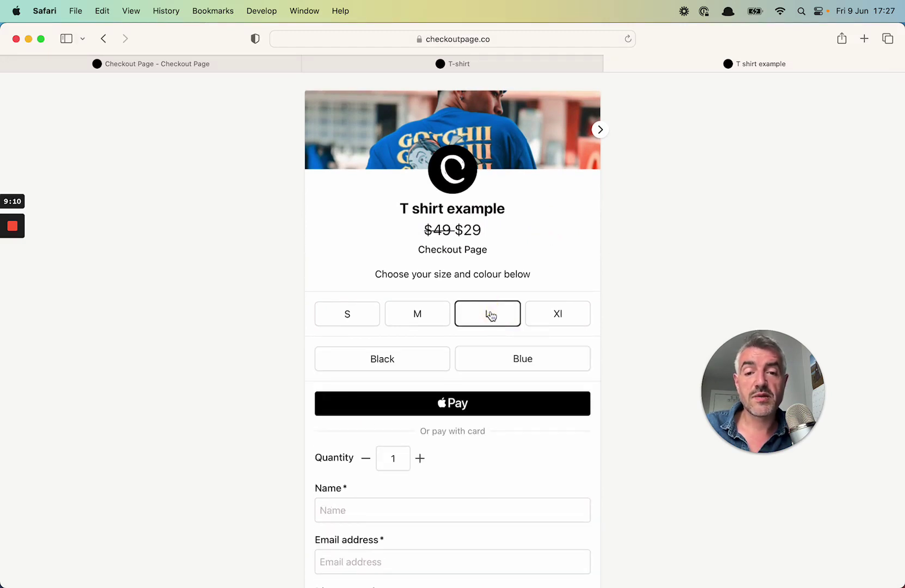
{"action": "left_click", "coordinate": [490, 359]}
Raise the quantity to 2 so the button reads Buy Now $58.
{"action": "scroll", "coordinate": [491, 358], "scroll_direction": "down", "scroll_amount": 2}
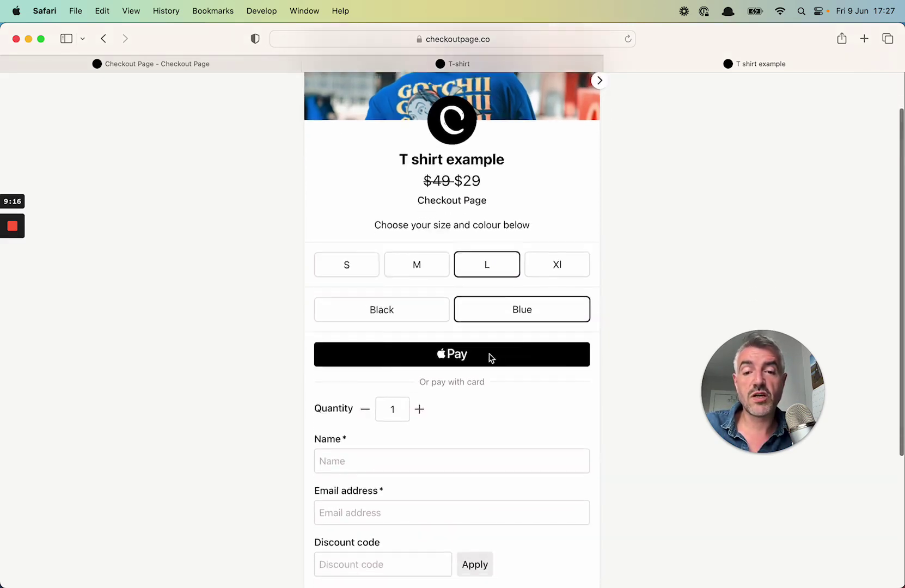
{"action": "scroll", "coordinate": [488, 357], "scroll_direction": "down", "scroll_amount": 4}
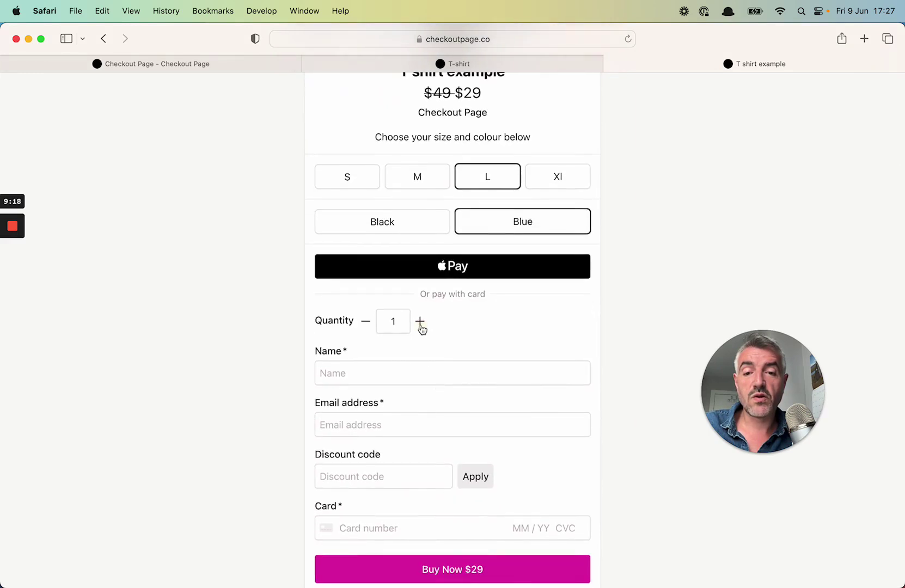
{"action": "left_click", "coordinate": [420, 324]}
{"action": "scroll", "coordinate": [430, 390], "scroll_direction": "down", "scroll_amount": 2}
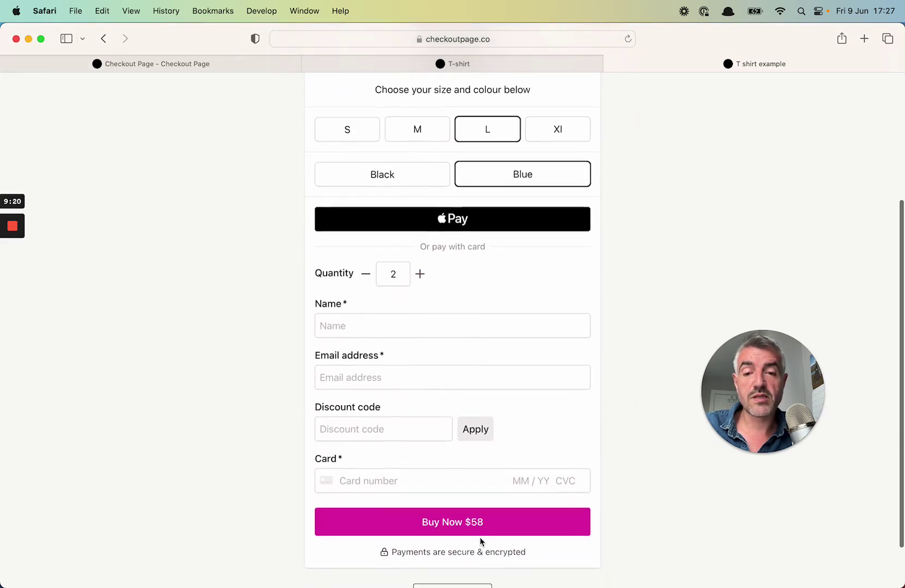
Fill in the buyer's name and their saved e-mail address.
{"action": "left_click", "coordinate": [403, 329]}
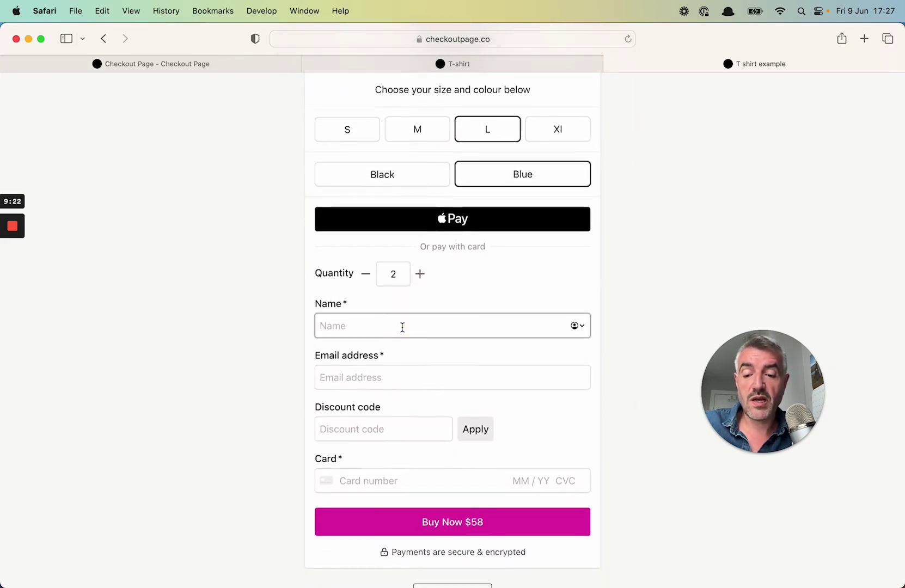
{"action": "left_click", "coordinate": [396, 380]}
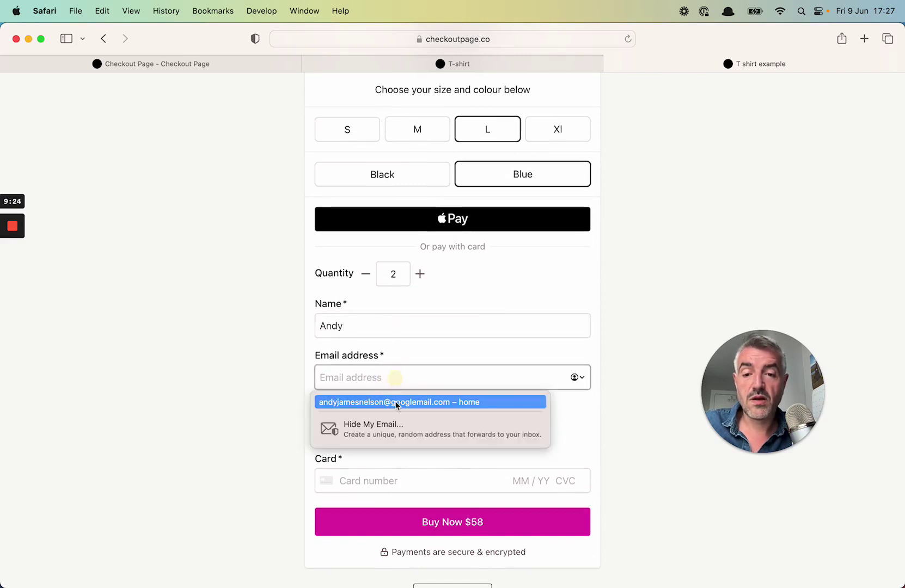
{"action": "left_click", "coordinate": [398, 403]}
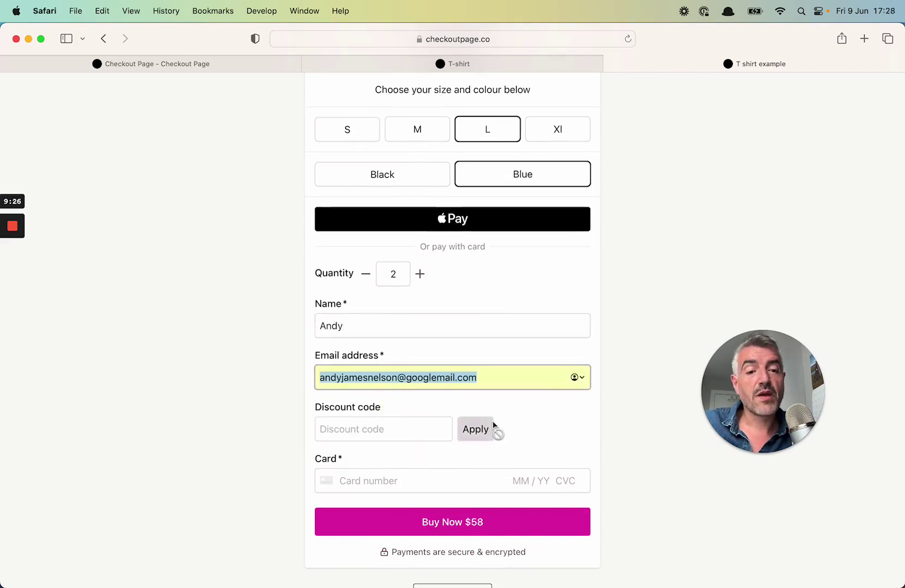
Apply the discount code FREE, taking $58 off so the button reads Submit.
{"action": "left_click", "coordinate": [395, 429]}
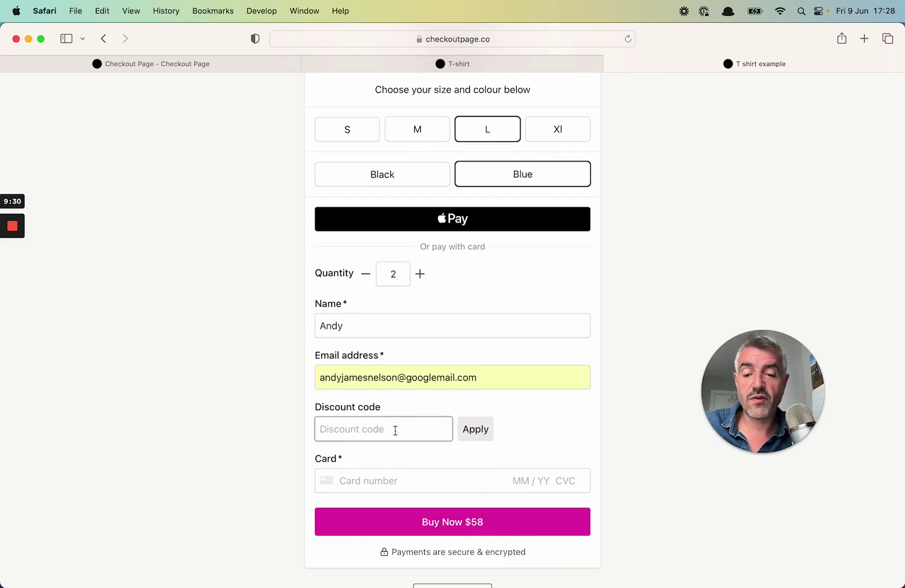
{"action": "type", "text": "Free"}
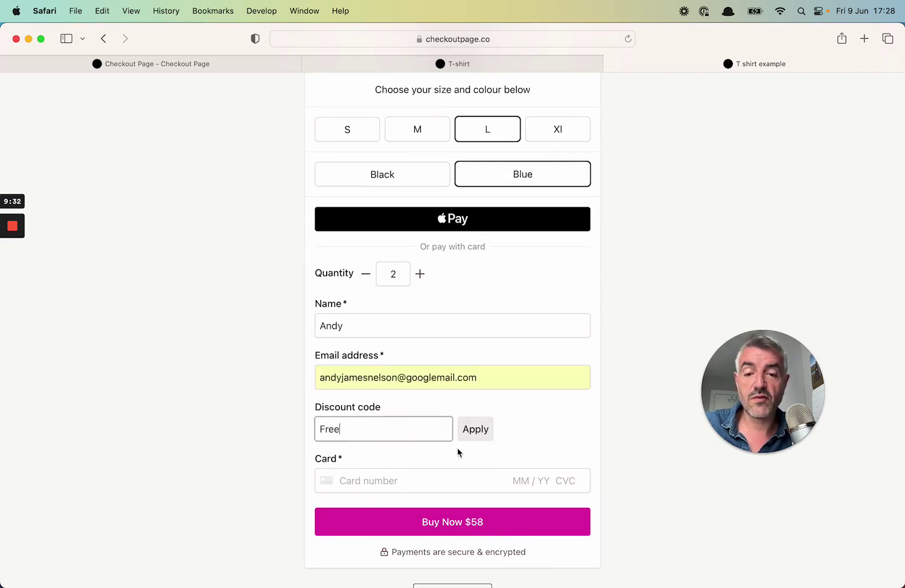
{"action": "left_click", "coordinate": [481, 432]}
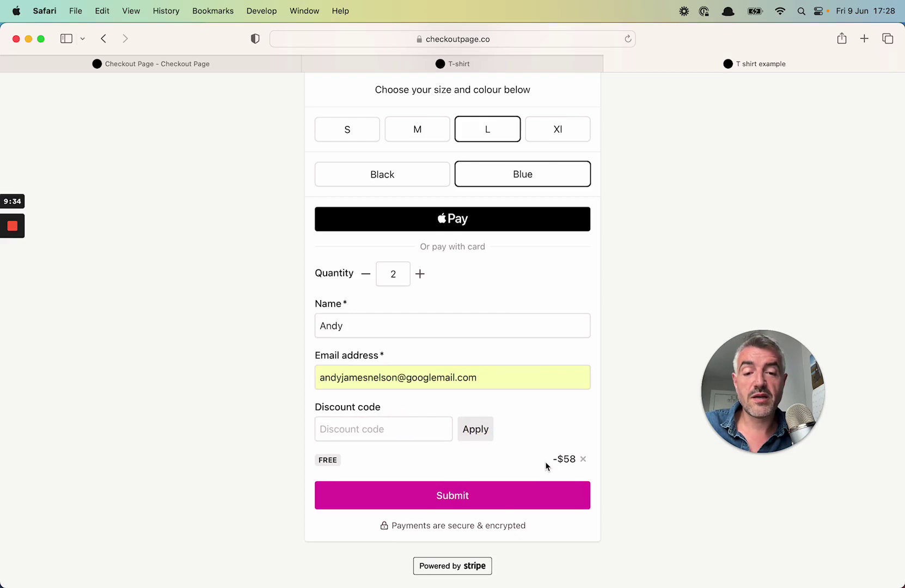
Submit the free test order, then go back to T shirt example's Product settings in the editor.
{"action": "left_click", "coordinate": [497, 509]}
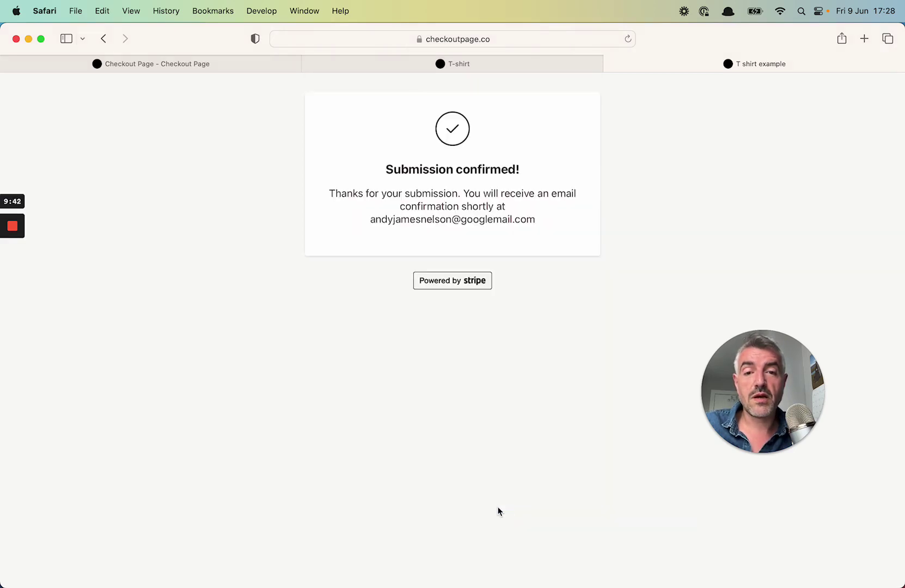
{"action": "left_click", "coordinate": [154, 116]}
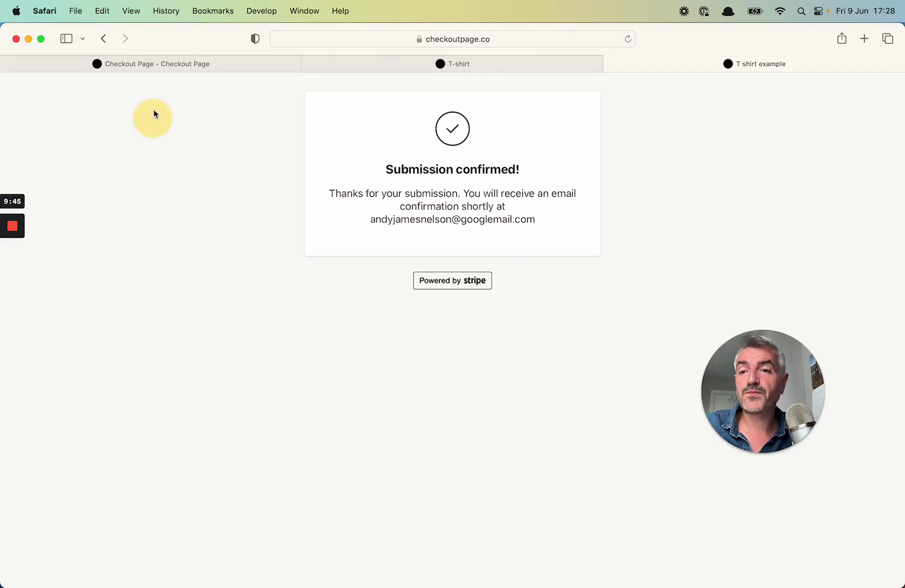
{"action": "left_click", "coordinate": [151, 64]}
{"action": "left_click", "coordinate": [176, 267]}
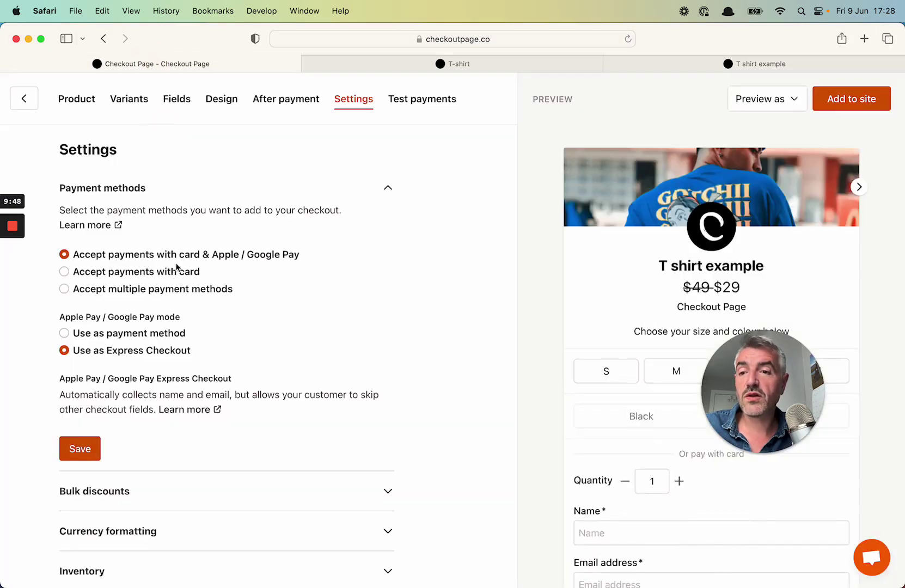
{"action": "left_click", "coordinate": [89, 102]}
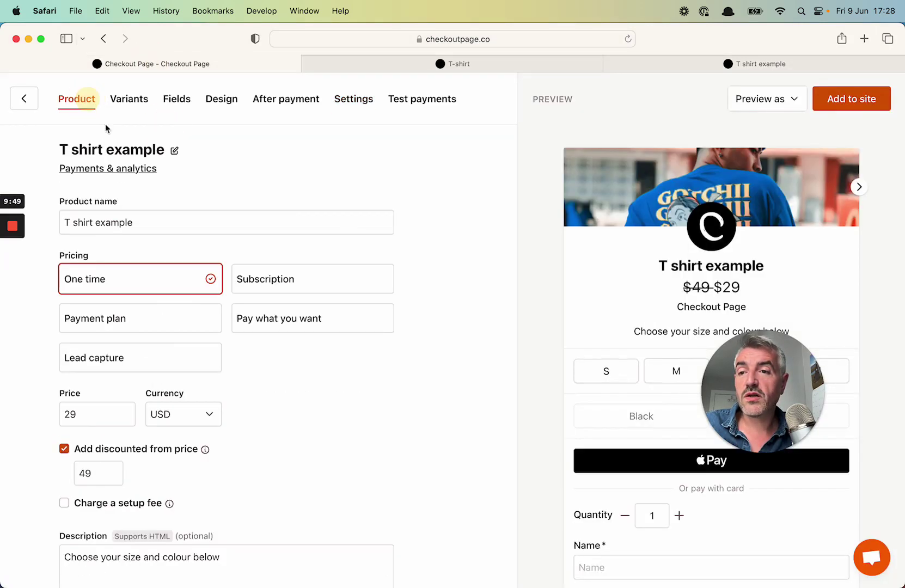
Open the $0 PAID payment from 9 Jun 2023 under Payments & analytics.
{"action": "left_click", "coordinate": [143, 169]}
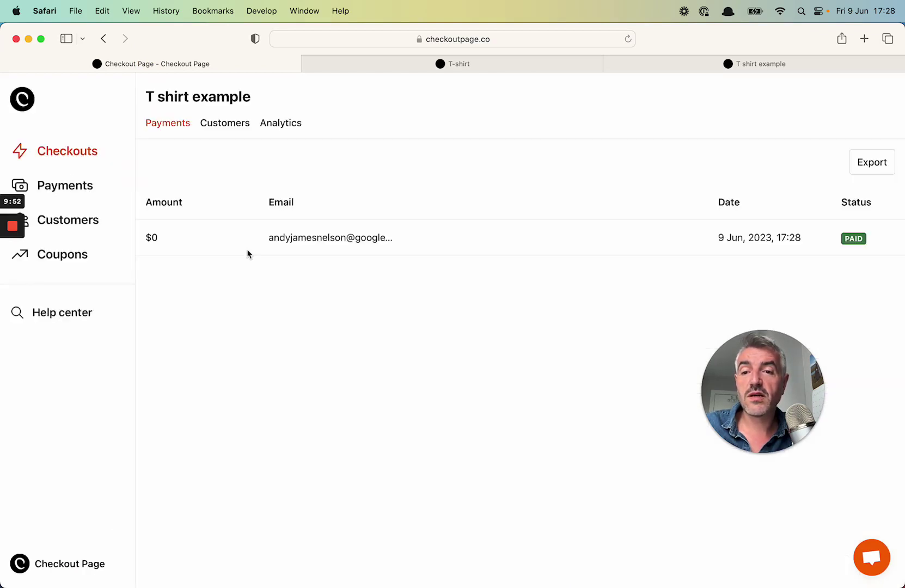
{"action": "left_click", "coordinate": [243, 236]}
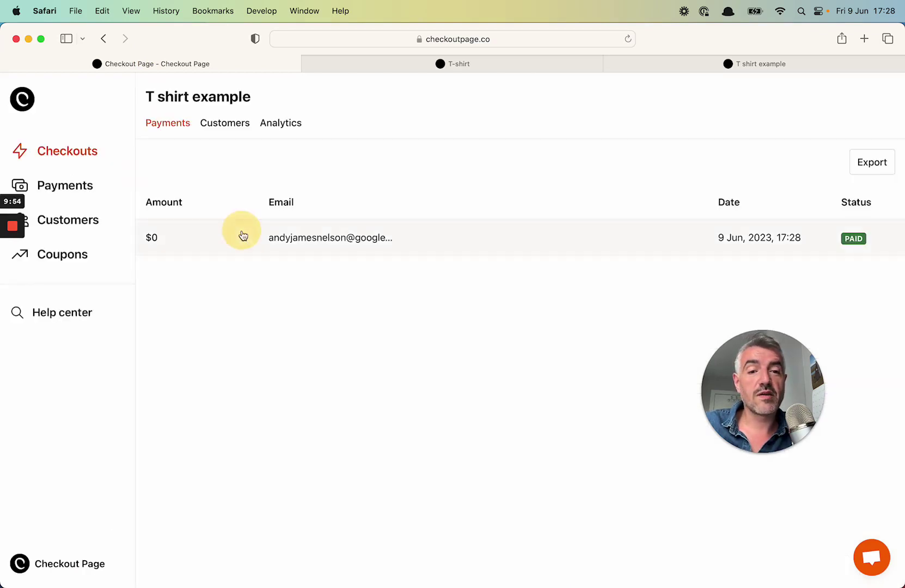